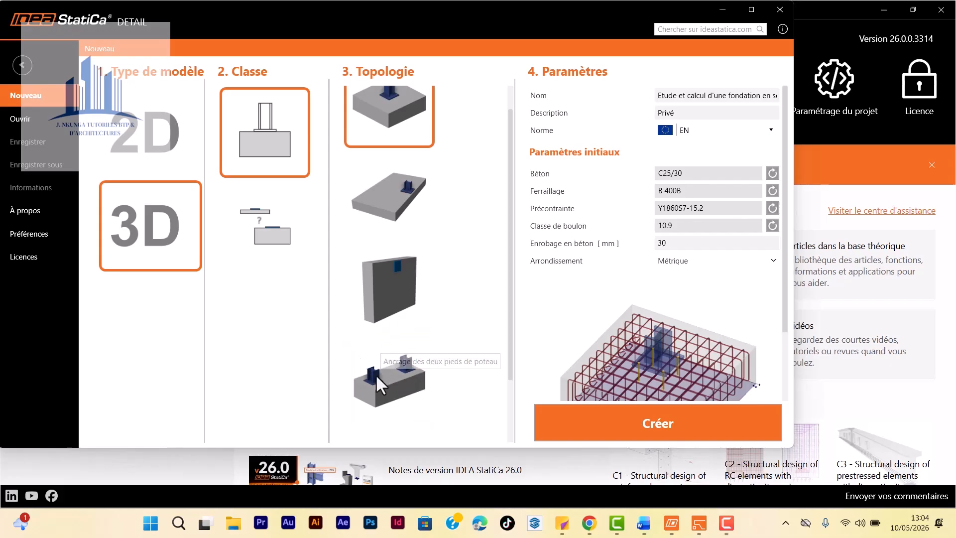
scroll(394, 368, "up", 1)
scroll(394, 367, "down", 1)
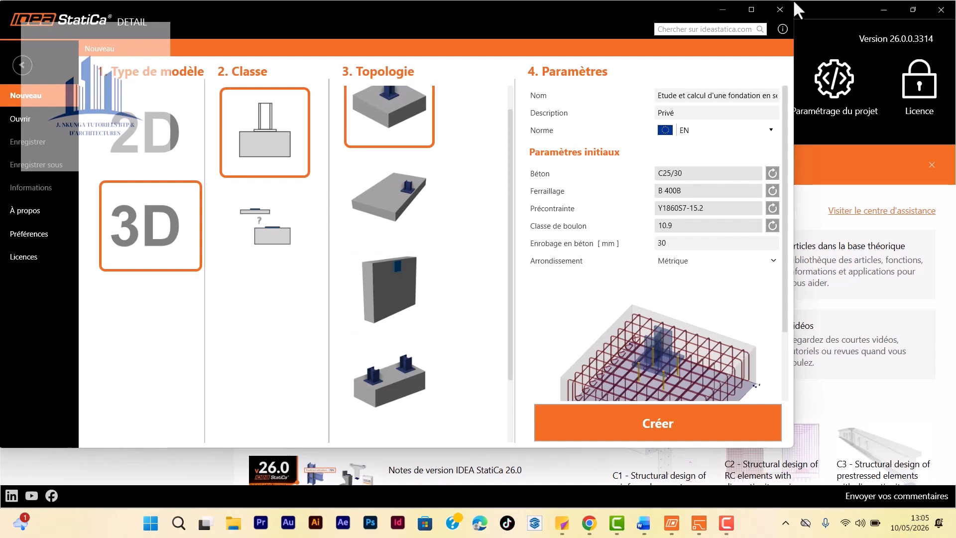
left_click(779, 10)
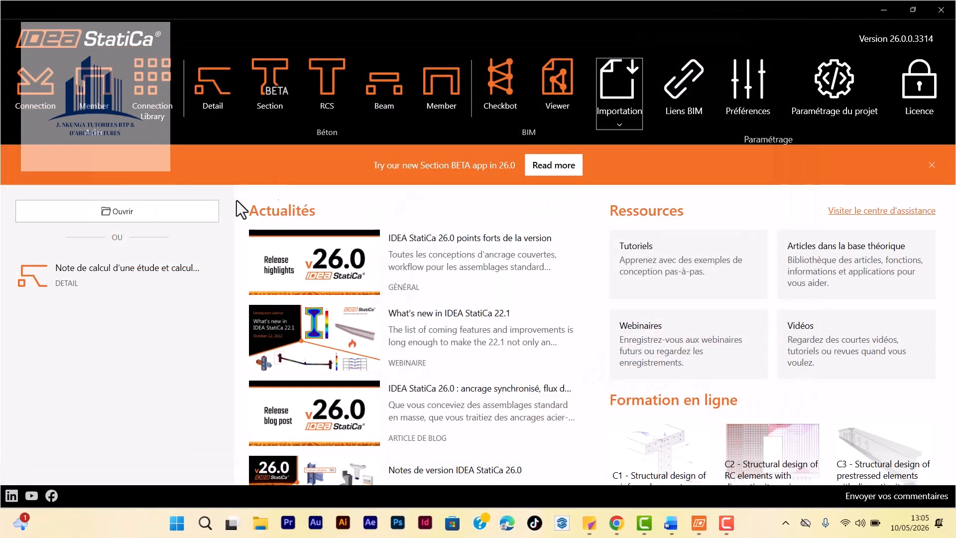
left_click(941, 9)
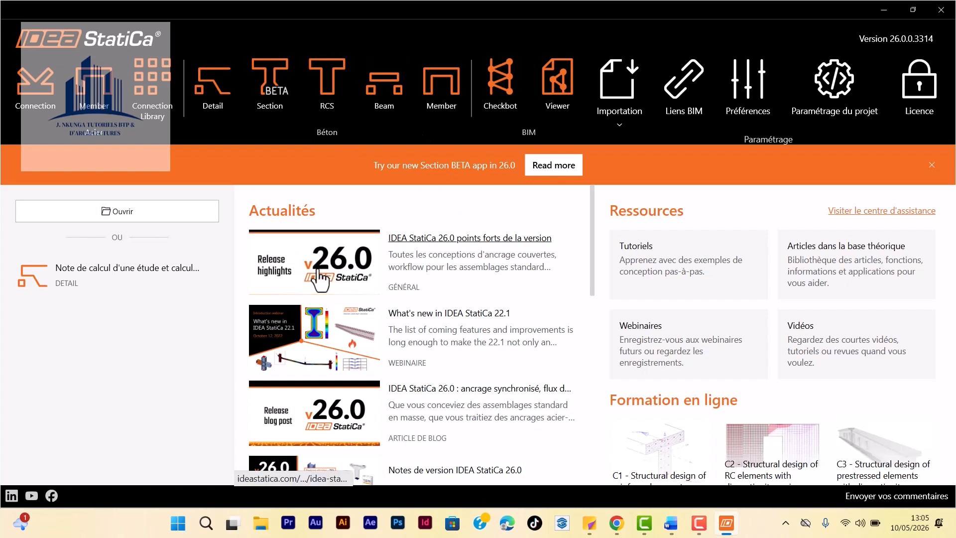
Step: Start a new Detail project as a 3D anchoring model with the topology for anchoring two column bases on one concrete block
left_click(206, 108)
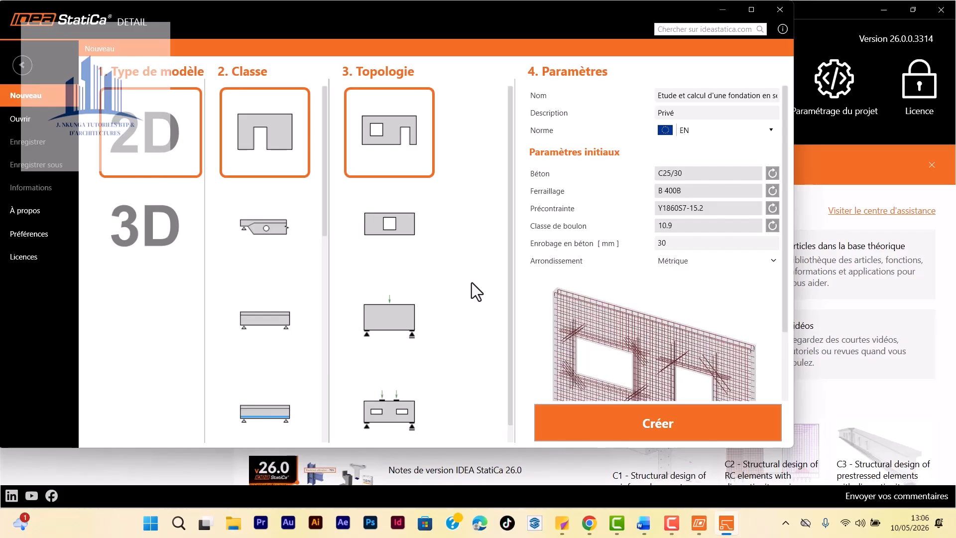
left_click(155, 222)
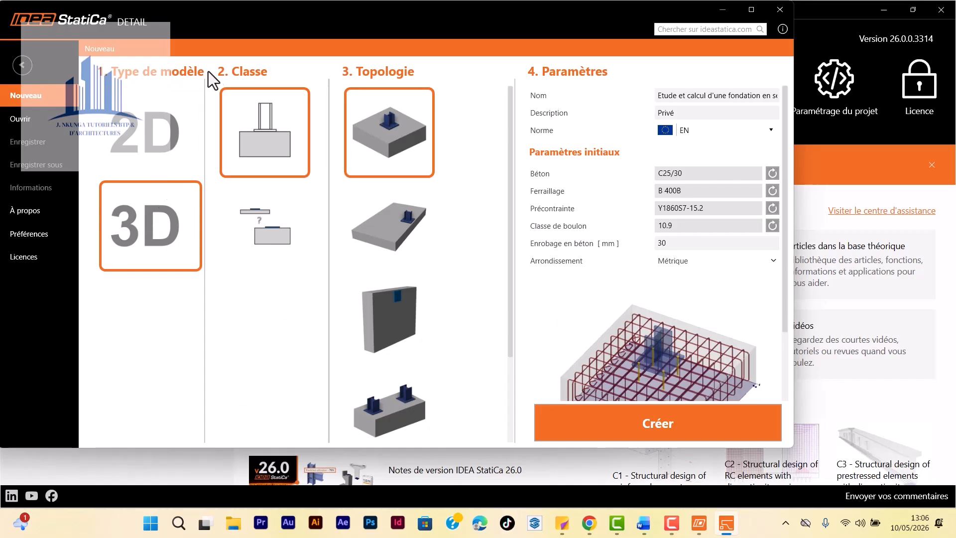
left_click(263, 210)
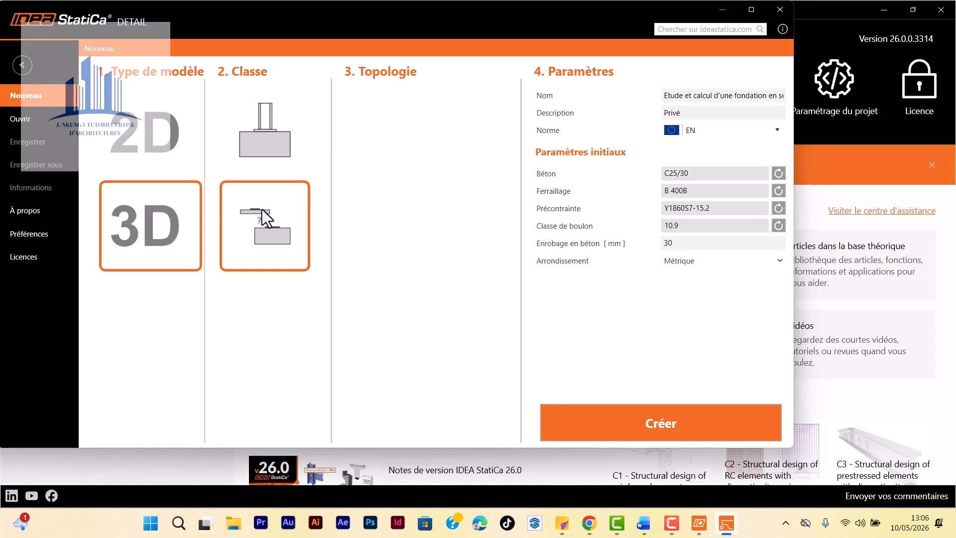
left_click(269, 144)
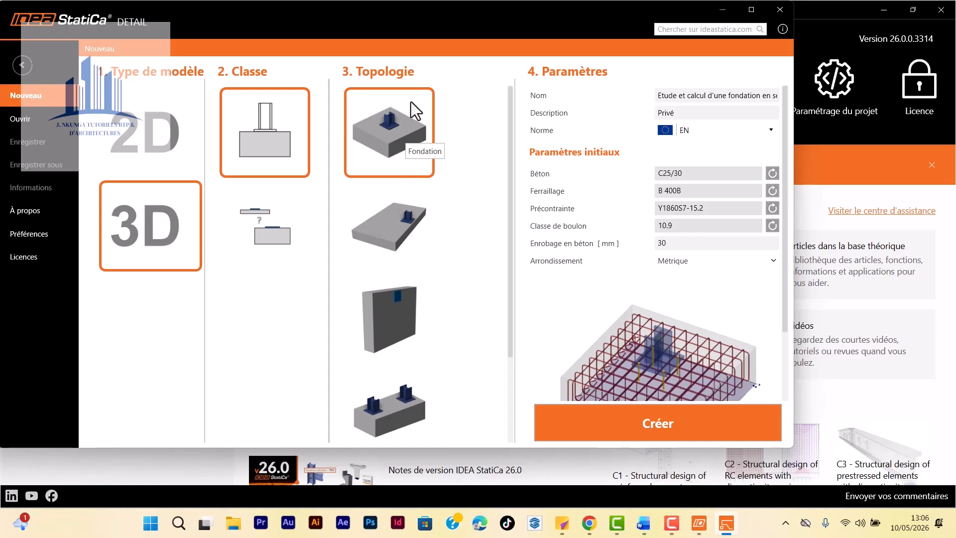
left_click(400, 406)
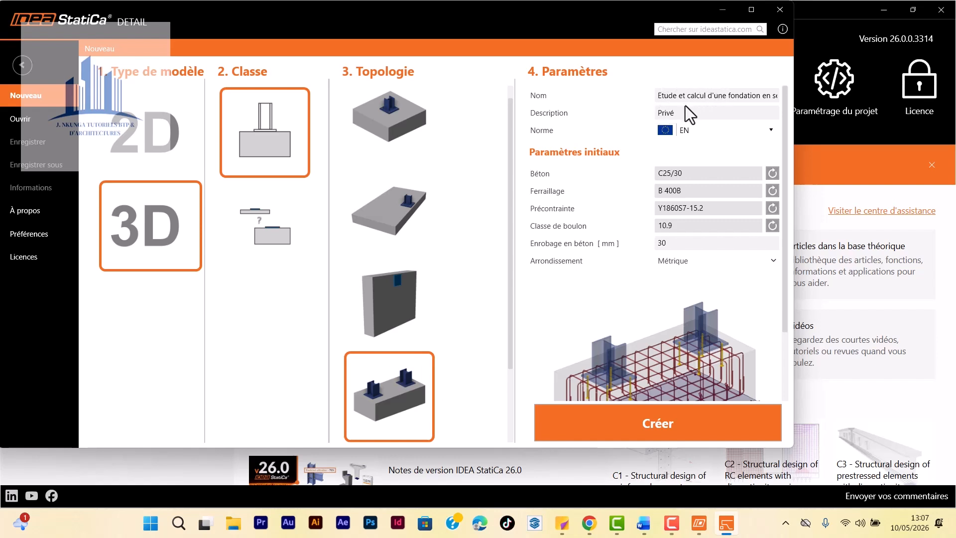
Step: Name the project "Etude et calcul d'ancrage des deux pieds de poteau"
left_click_drag(713, 96, 806, 105)
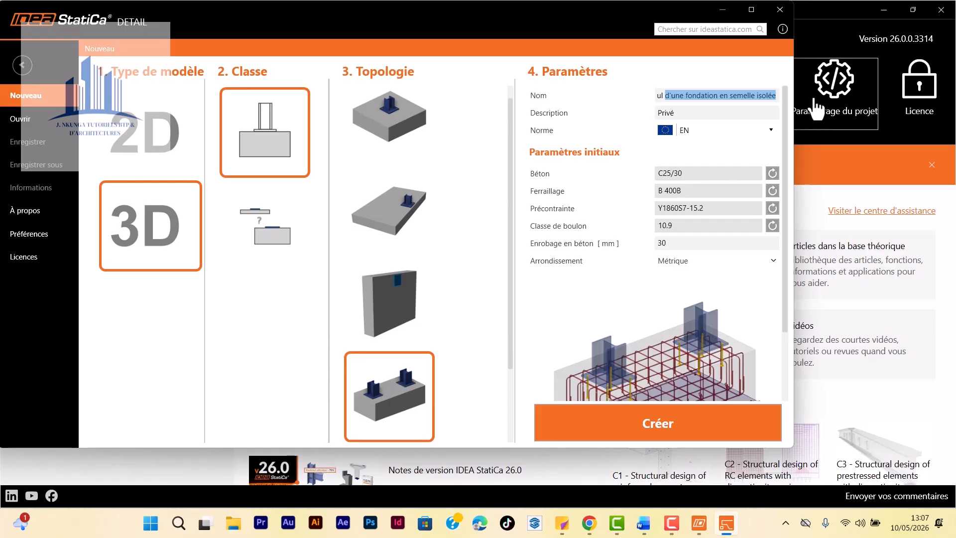
type("Etude et calcul D")
type("4")
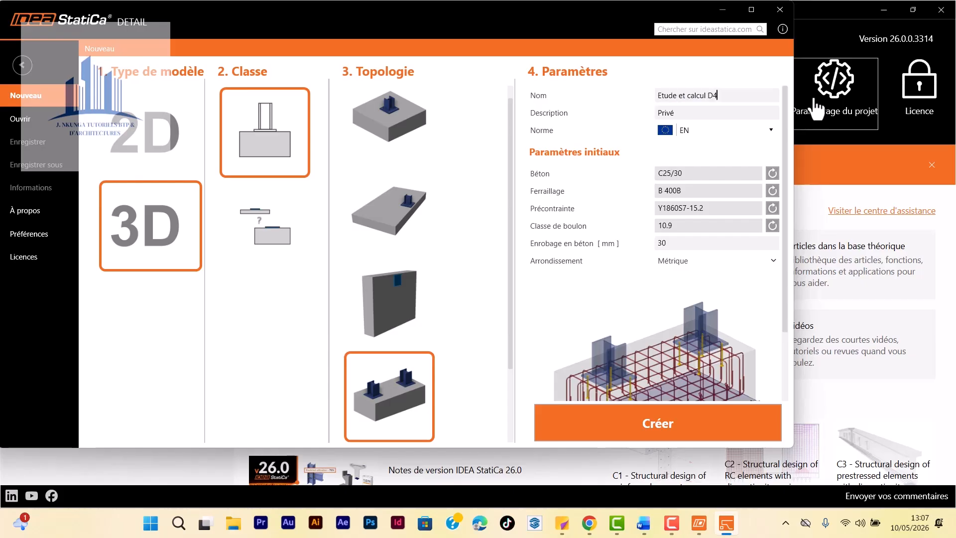
key("BackSpace")
key("BackSpace")
type("d'ancrage des deux pieds")
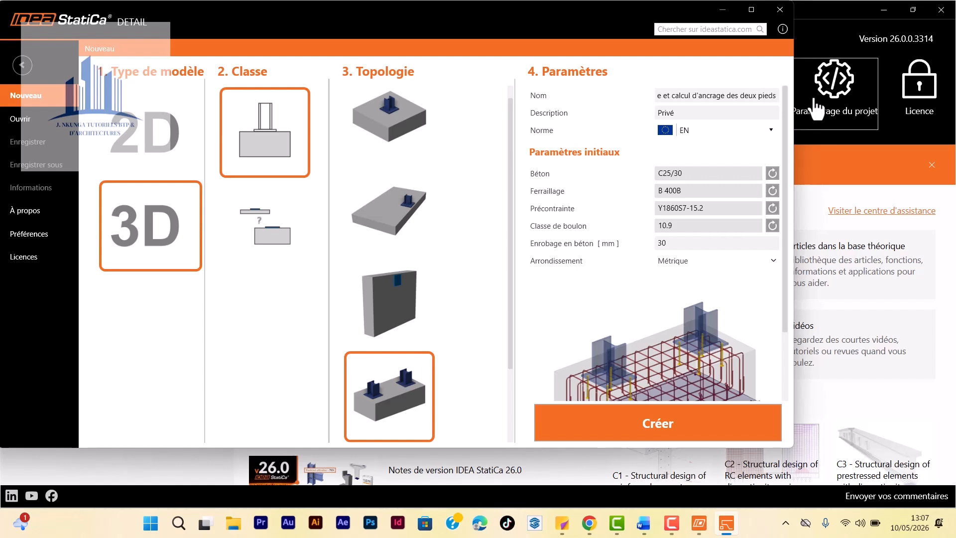
type("de poteau")
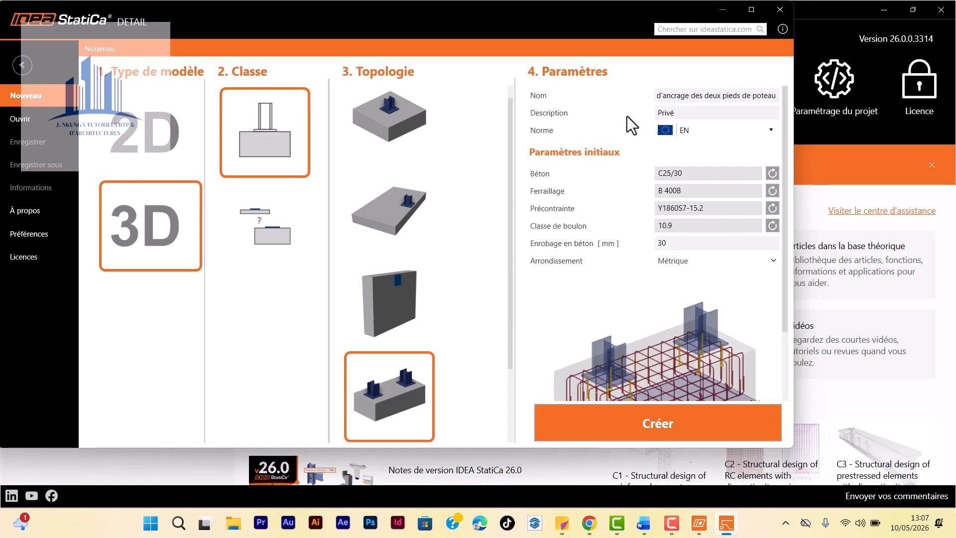
Step: Keep EN as the design code and set the bolt class to 10.9 from EN 1993
left_click(775, 132)
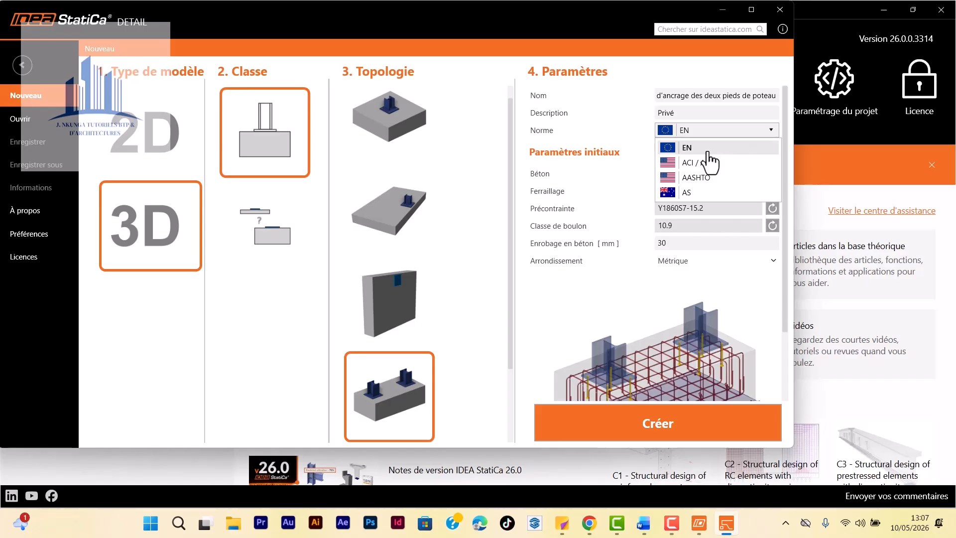
left_click(615, 129)
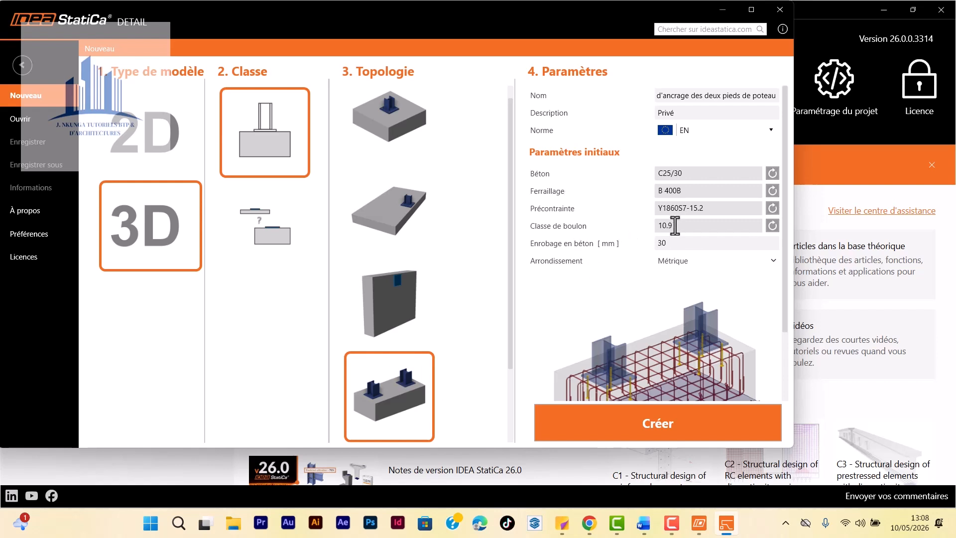
left_click(771, 227)
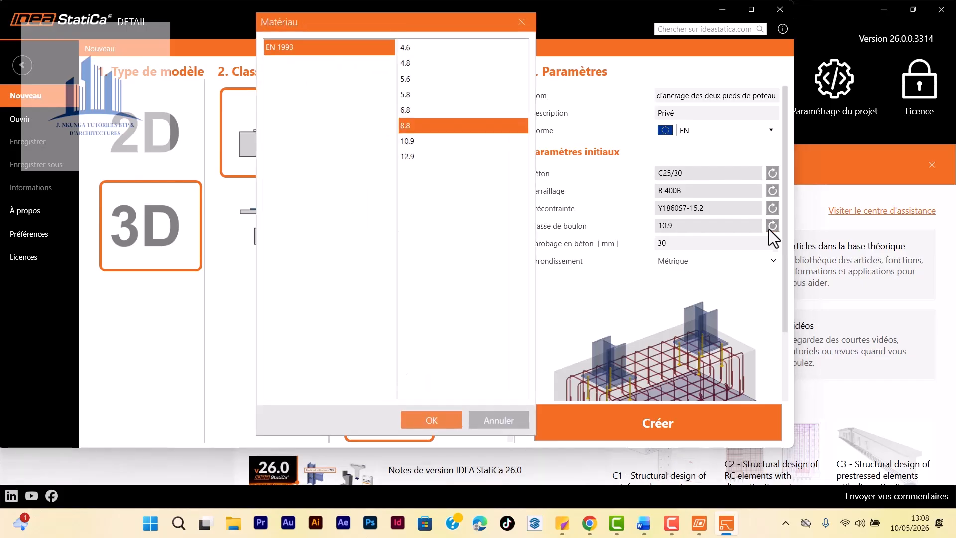
left_click(416, 144)
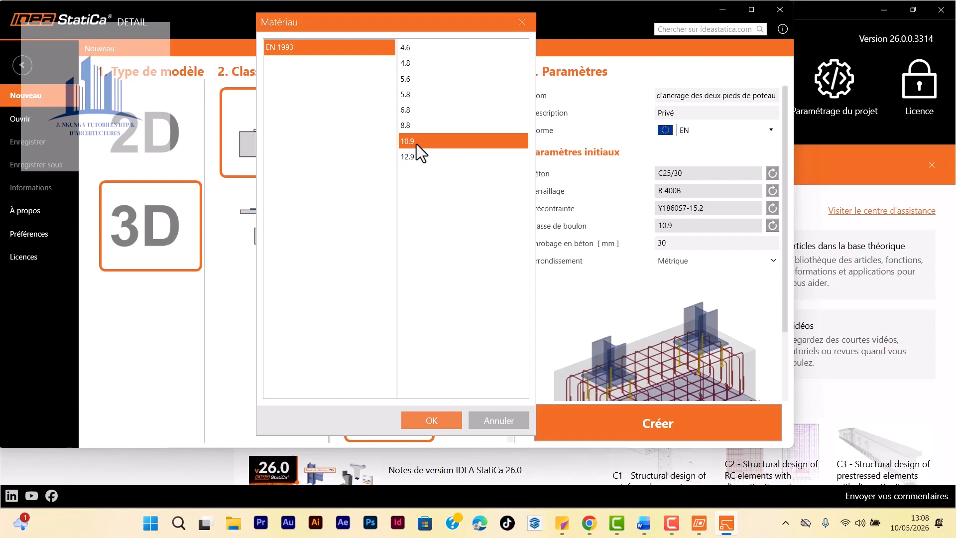
left_click(438, 422)
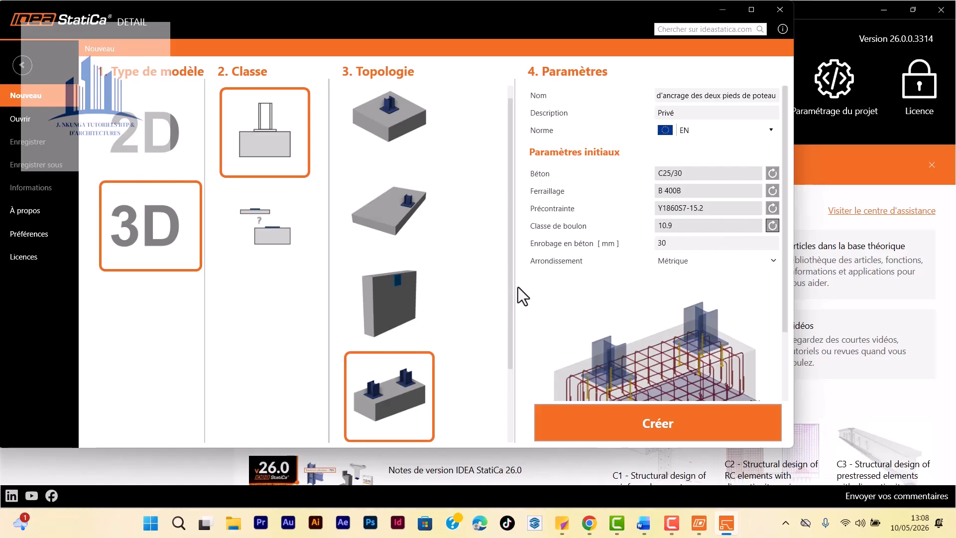
Step: Set the rounding to Métrique and create the project, maximizing its window
left_click(776, 260)
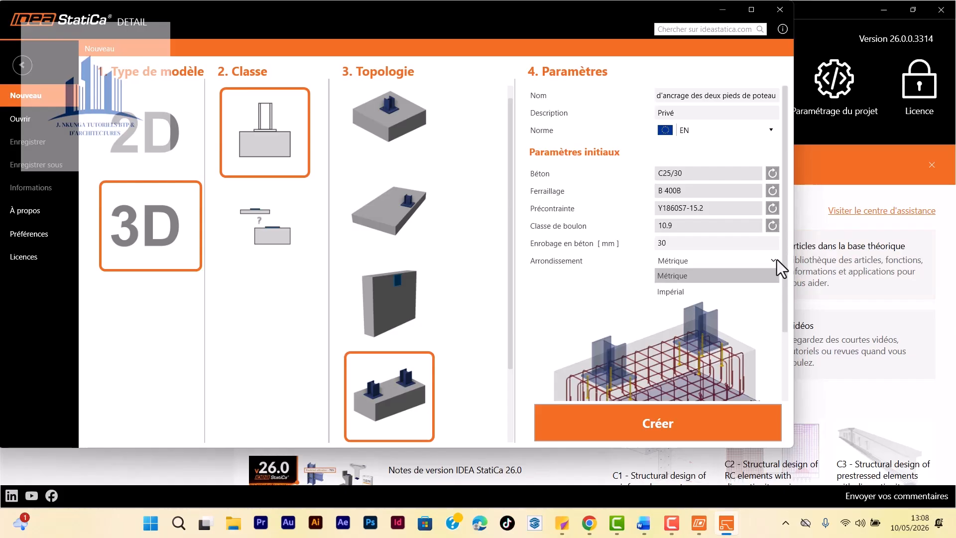
left_click(711, 278)
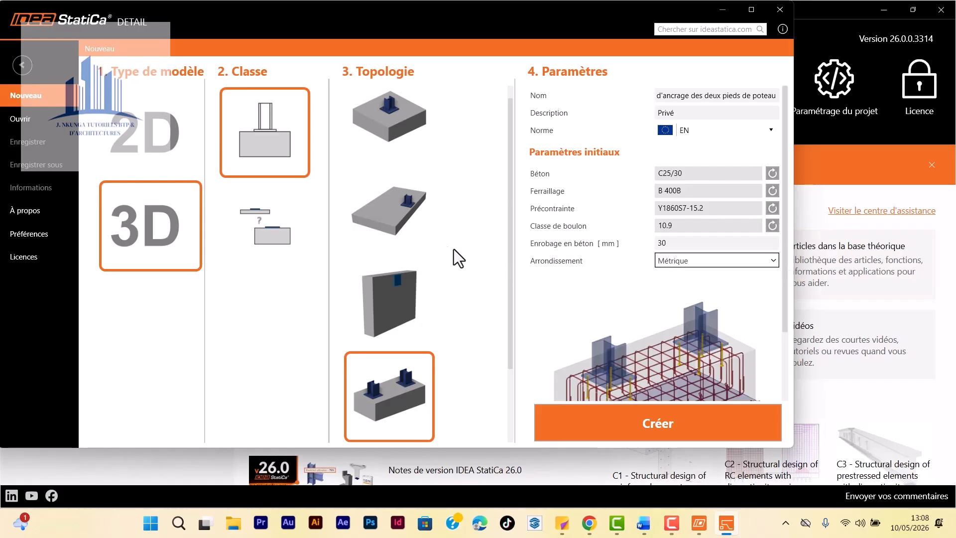
left_click(664, 430)
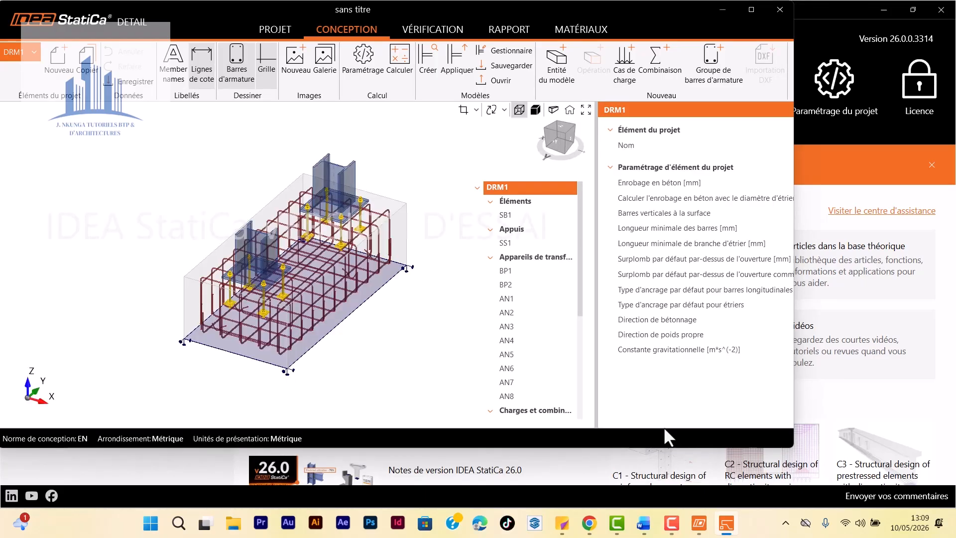
left_click(752, 9)
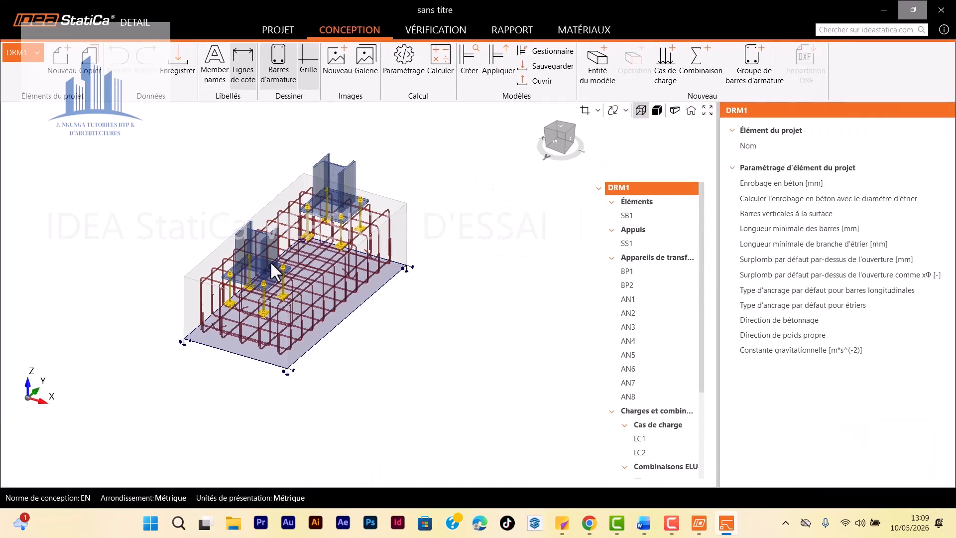
Step: Examine the concrete block's reinforcement cage, the anchors and both steel column bases in the 3D model
scroll(283, 280, "up", 6)
scroll(234, 283, "down", 5)
scroll(233, 283, "down", 2)
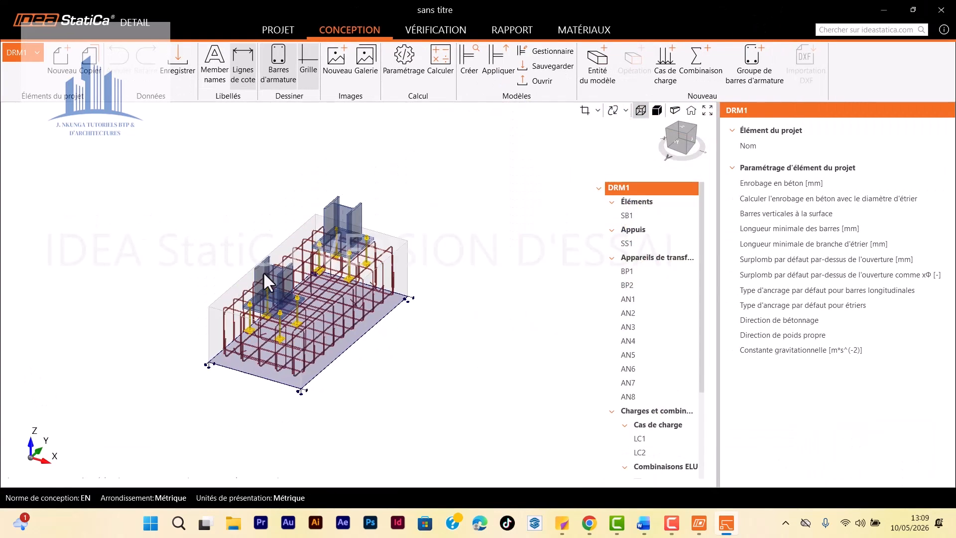
scroll(263, 272, "up", 2)
scroll(264, 273, "up", 2)
scroll(264, 272, "down", 2)
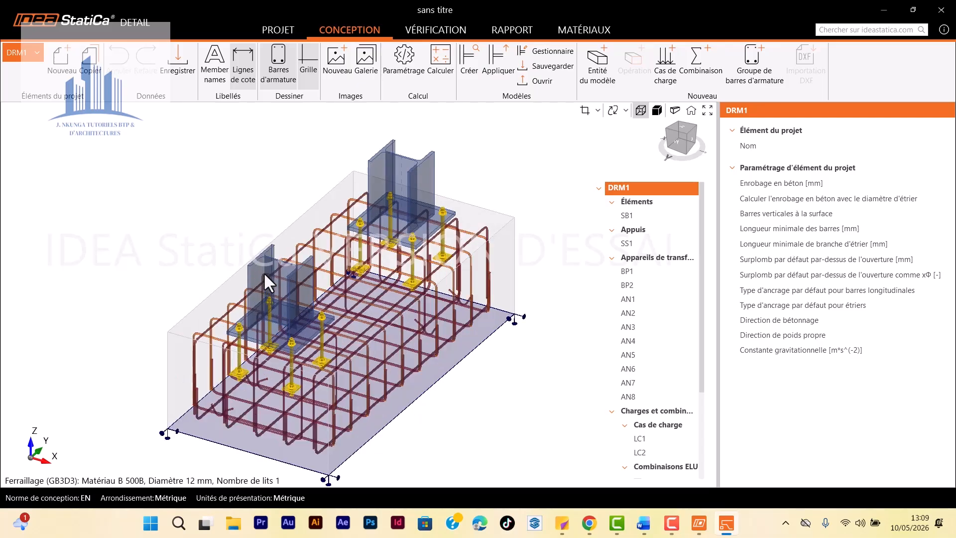
scroll(263, 273, "down", 2)
scroll(295, 346, "up", 4)
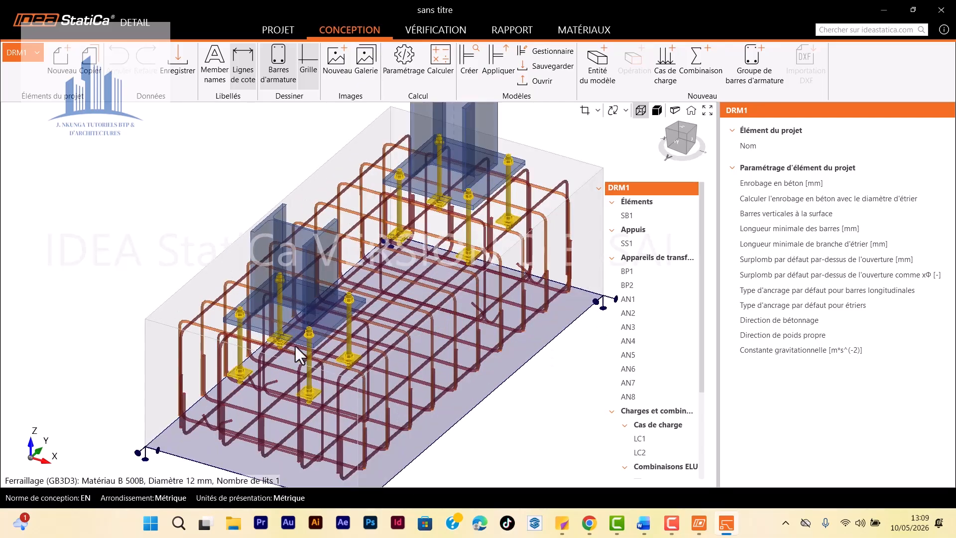
scroll(259, 279, "down", 1)
scroll(295, 347, "up", 3)
scroll(295, 348, "down", 3)
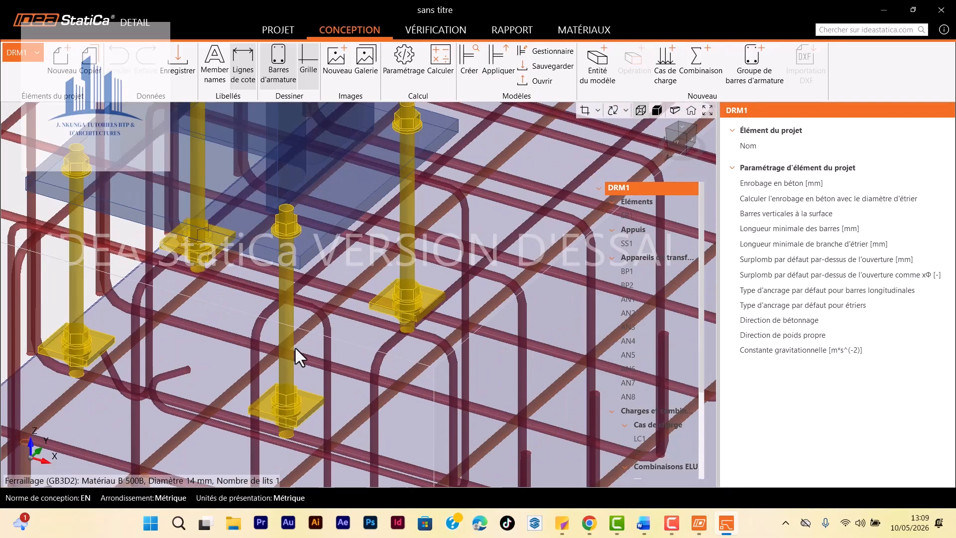
scroll(260, 313, "down", 2)
scroll(260, 313, "down", 2)
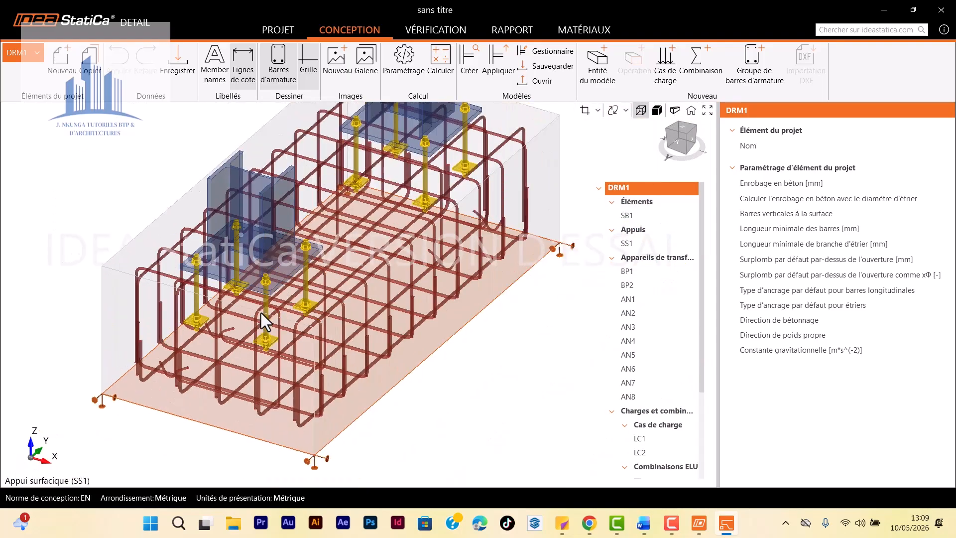
scroll(283, 304, "up", 2)
scroll(288, 315, "down", 2)
scroll(293, 328, "up", 2)
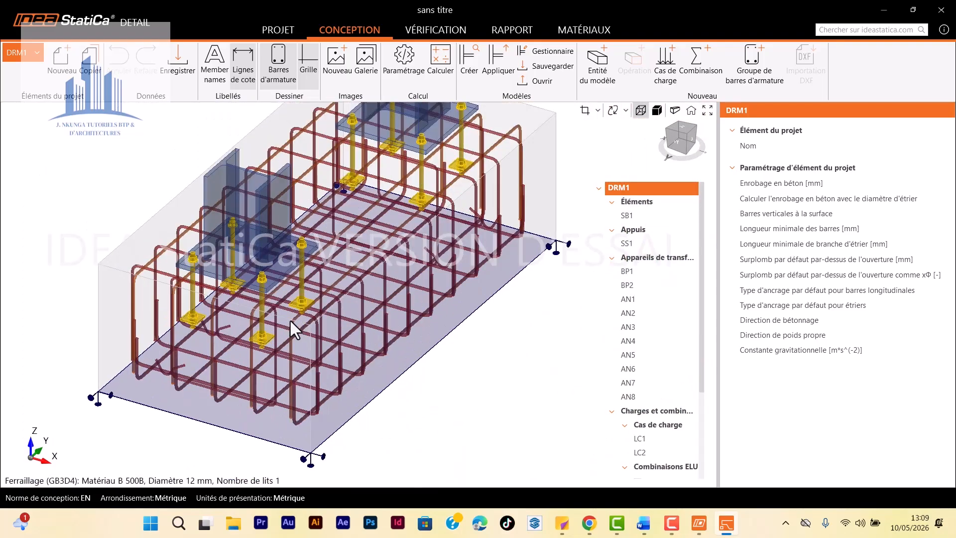
scroll(294, 329, "down", 2)
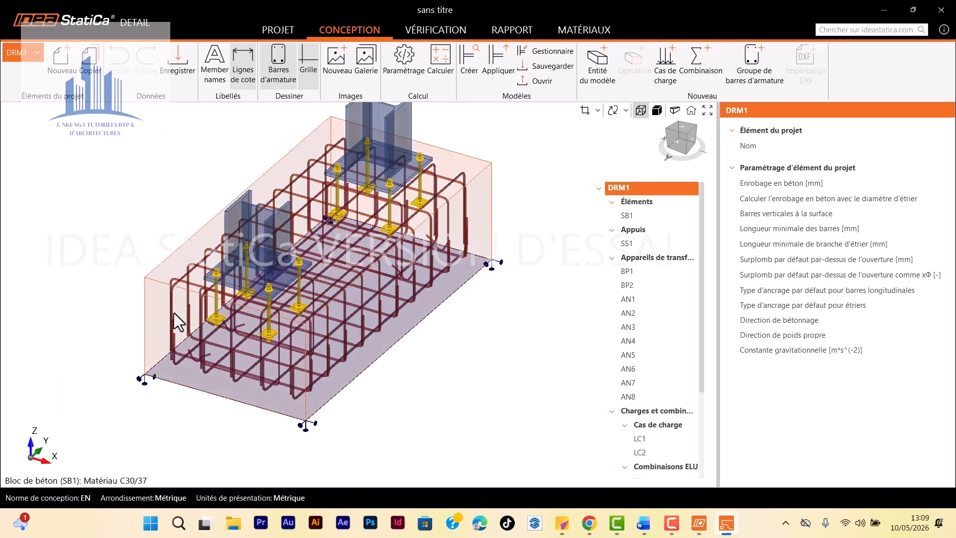
scroll(174, 313, "up", 2)
scroll(168, 320, "down", 2)
scroll(215, 327, "up", 2)
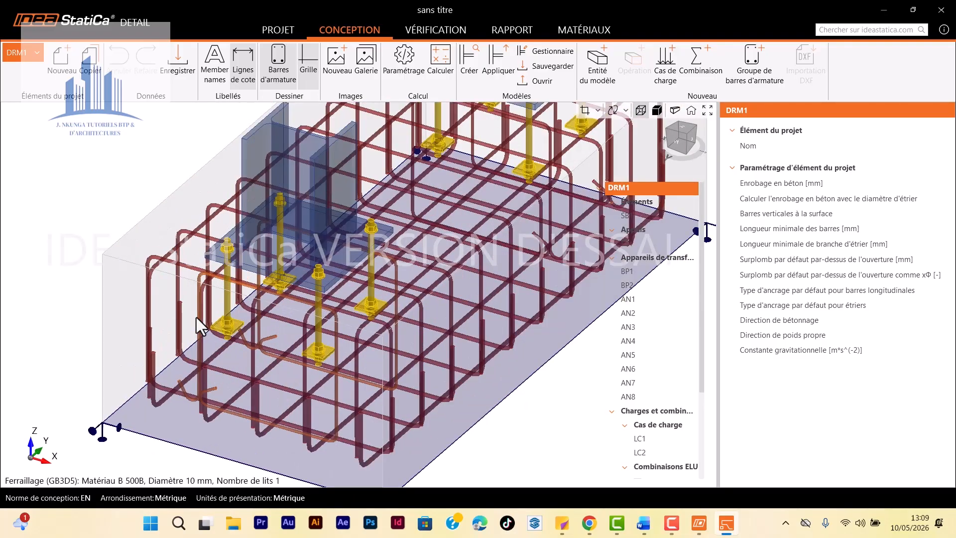
scroll(197, 318, "down", 2)
scroll(259, 307, "up", 2)
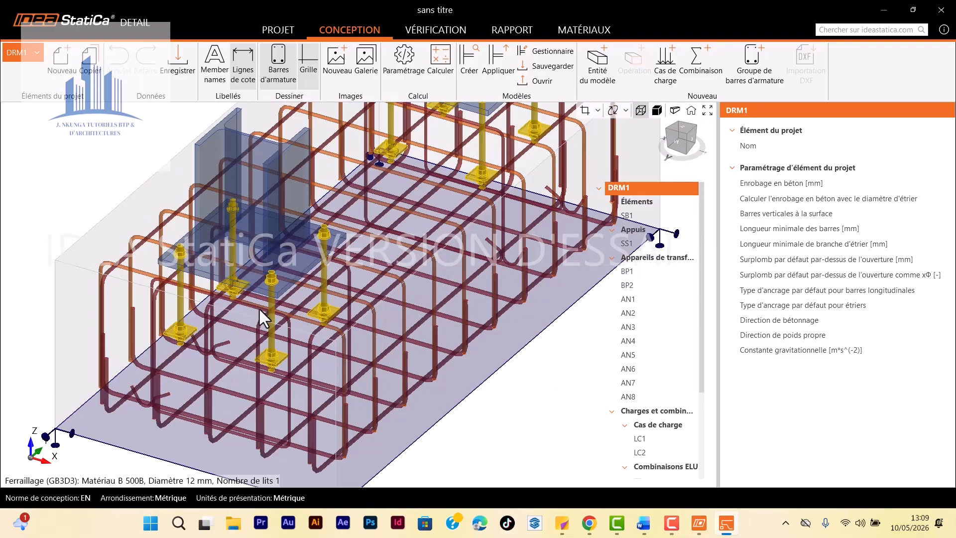
scroll(258, 307, "down", 2)
scroll(258, 307, "up", 2)
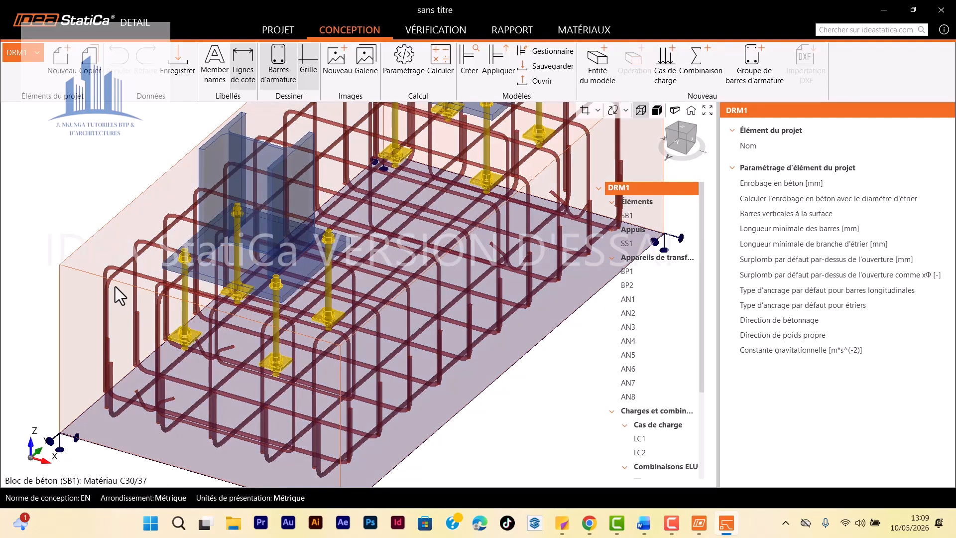
scroll(116, 289, "down", 2)
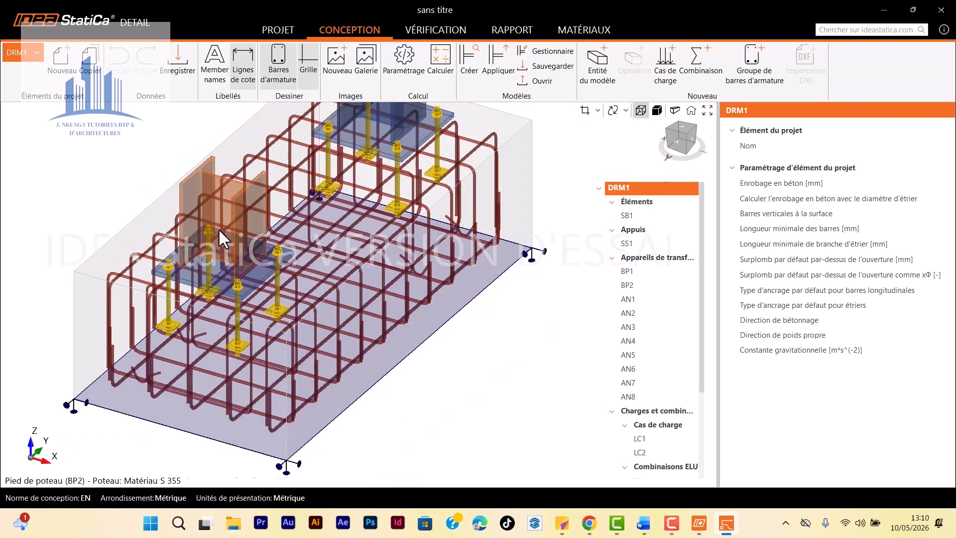
scroll(228, 247, "up", 2)
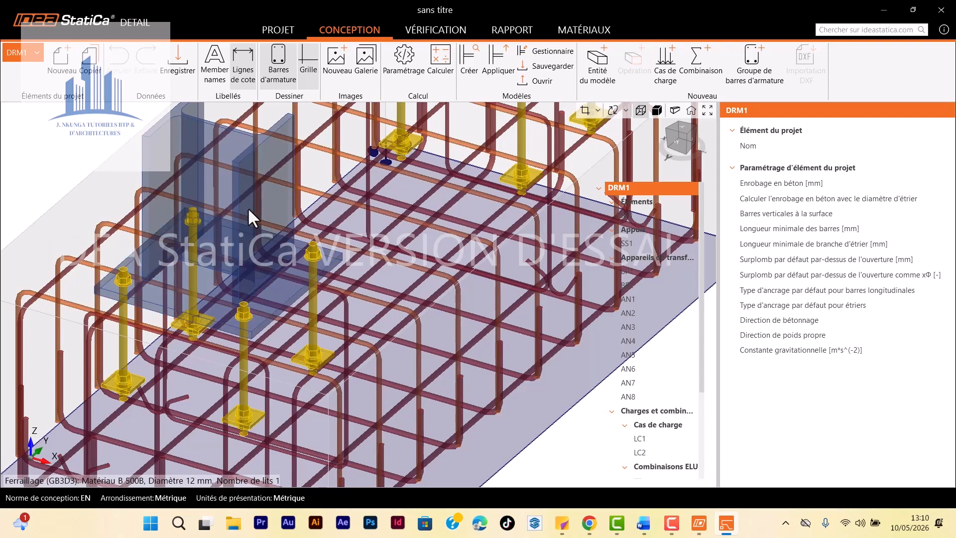
scroll(247, 206, "down", 3)
scroll(254, 395, "down", 2)
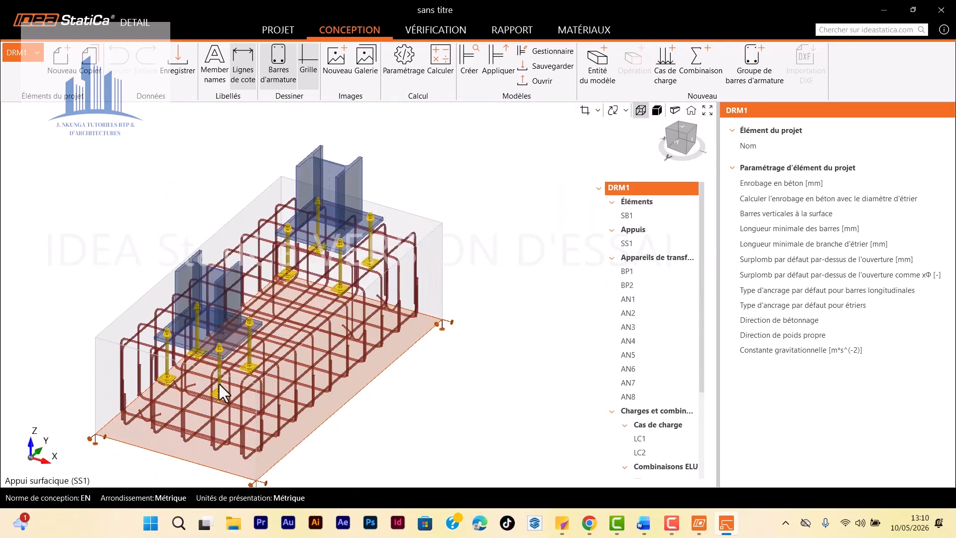
scroll(219, 384, "up", 2)
scroll(316, 338, "down", 2)
scroll(231, 342, "up", 2)
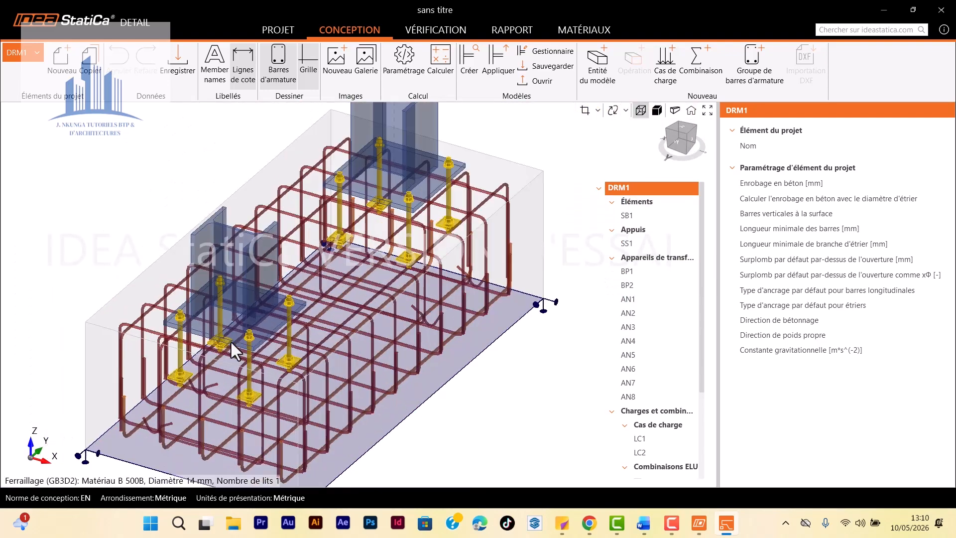
scroll(233, 286, "up", 2)
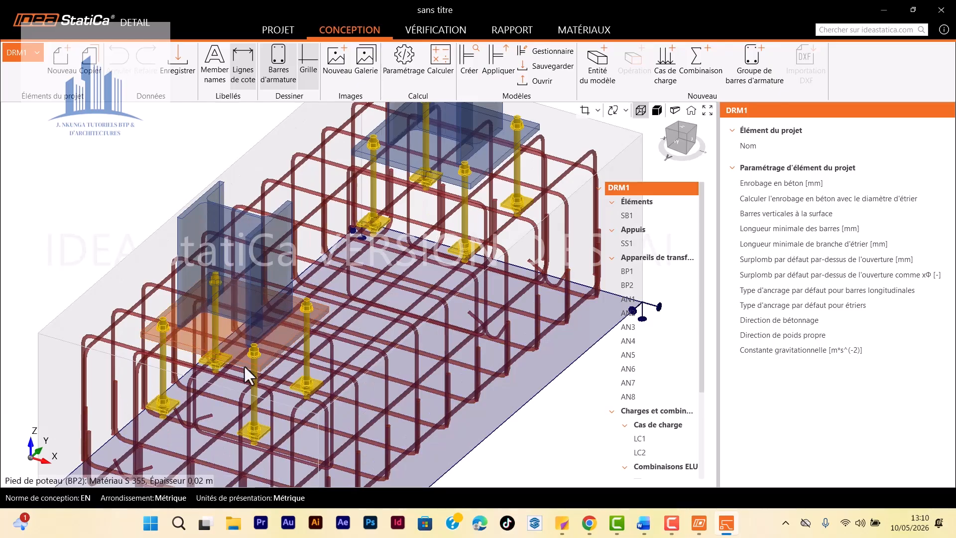
scroll(223, 346, "down", 2)
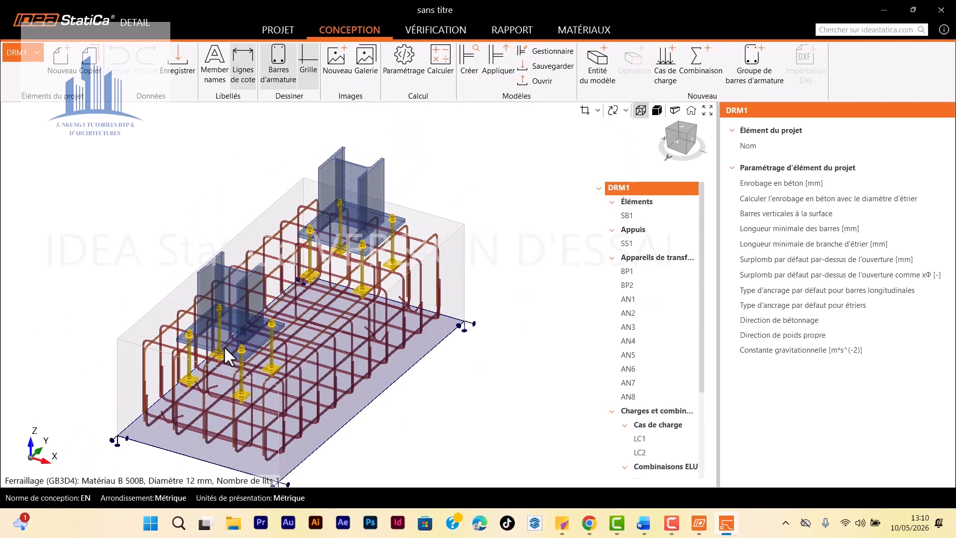
scroll(343, 203, "up", 2)
scroll(349, 204, "down", 2)
scroll(355, 227, "up", 3)
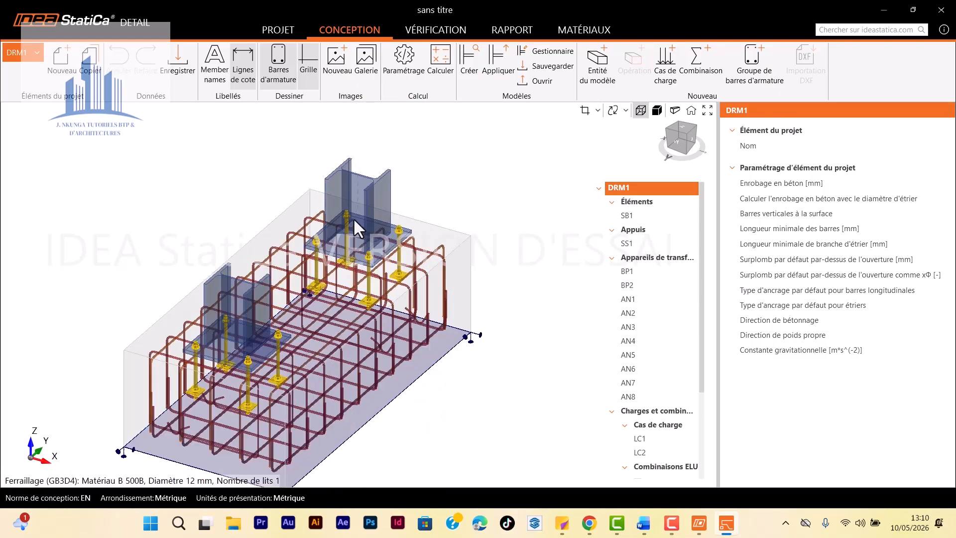
scroll(362, 200, "down", 3)
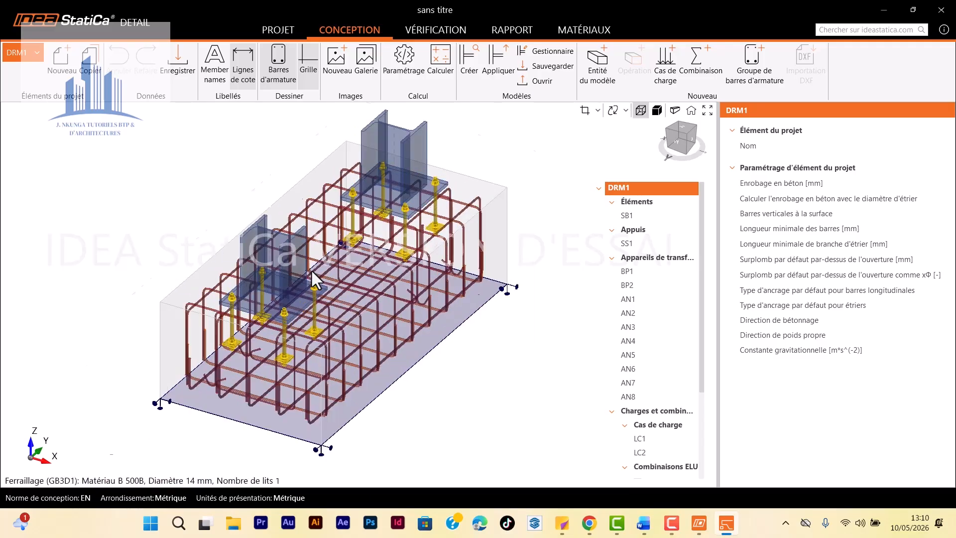
scroll(377, 235, "up", 2)
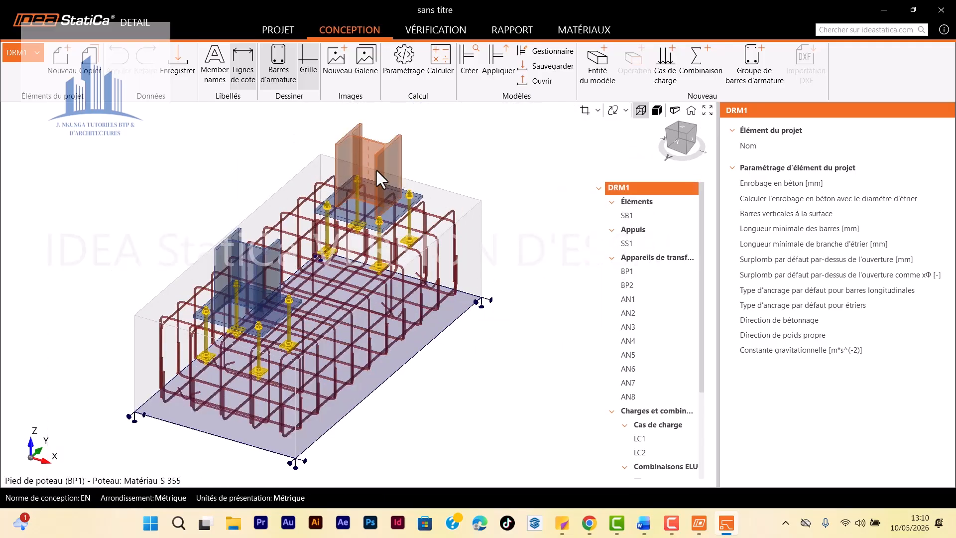
Step: Add a rectangular negative volume hosted on the concrete block SB1
left_click(650, 204)
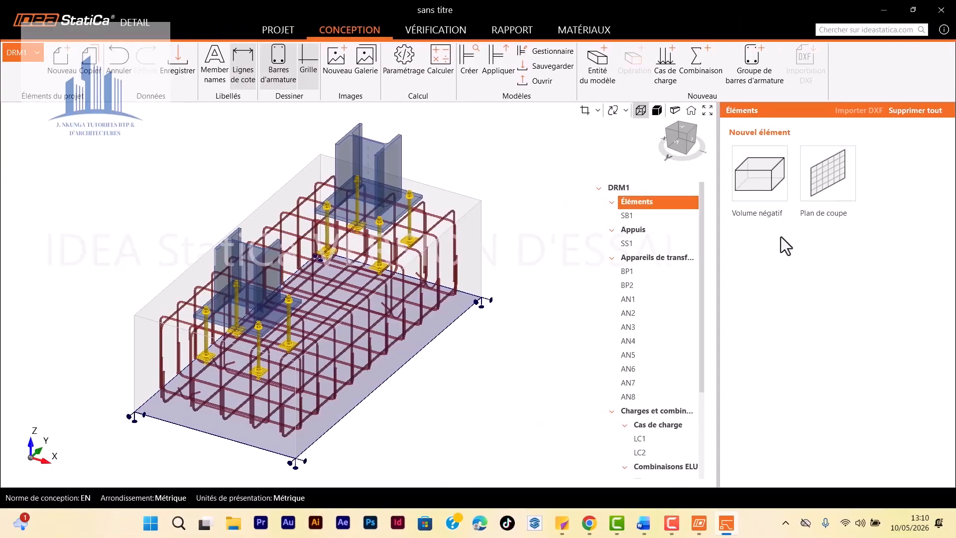
left_click(762, 183)
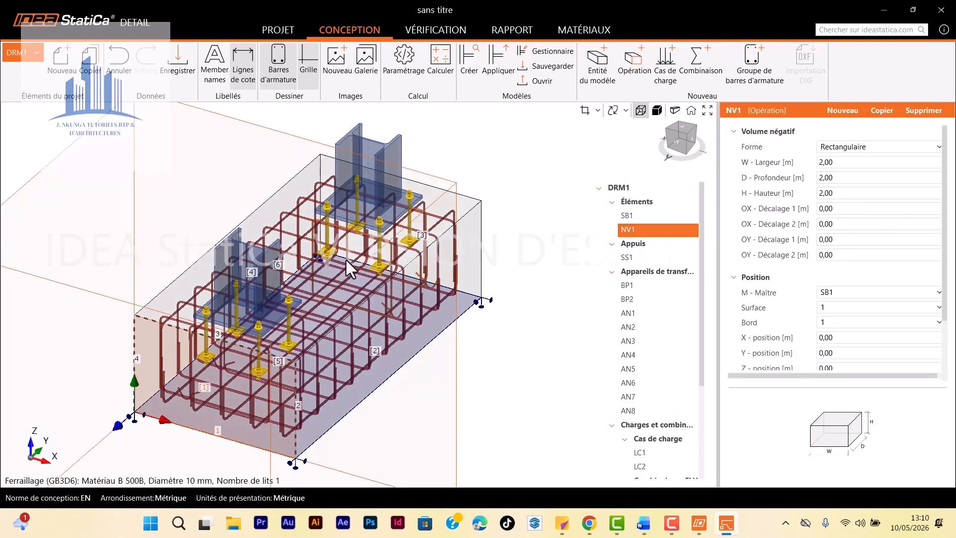
scroll(345, 259, "down", 2)
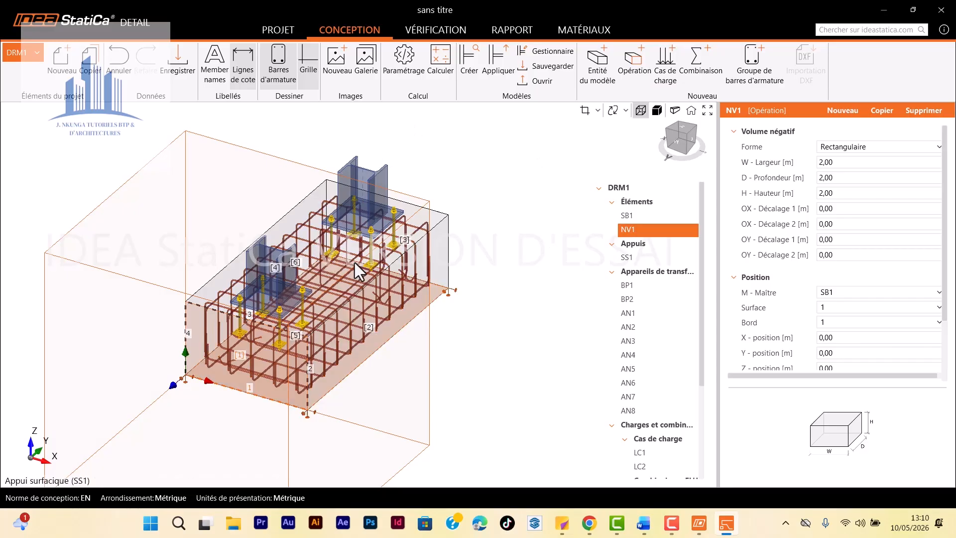
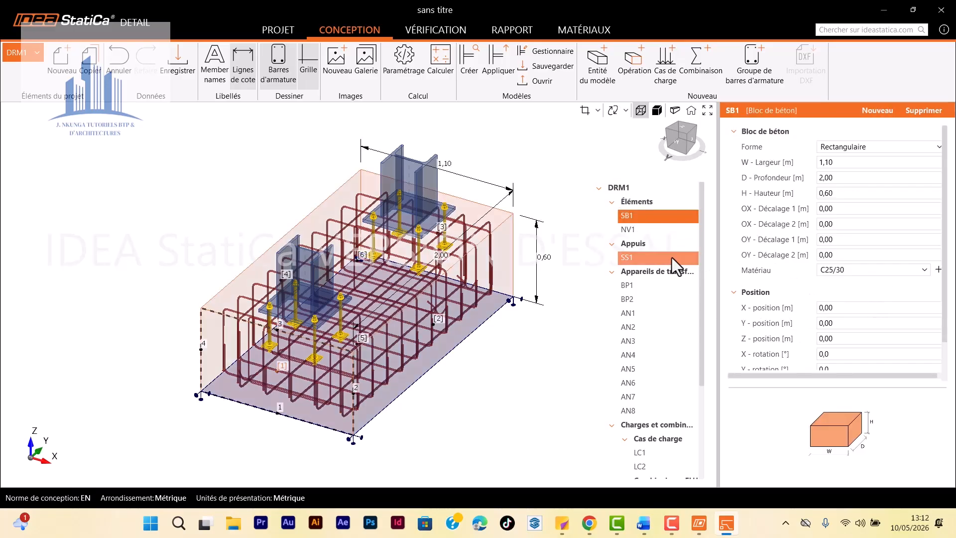
Step: Examine negative volume NV1 around the concrete block, including its dimensions, offsets, position and rotation parameters
left_click(630, 230)
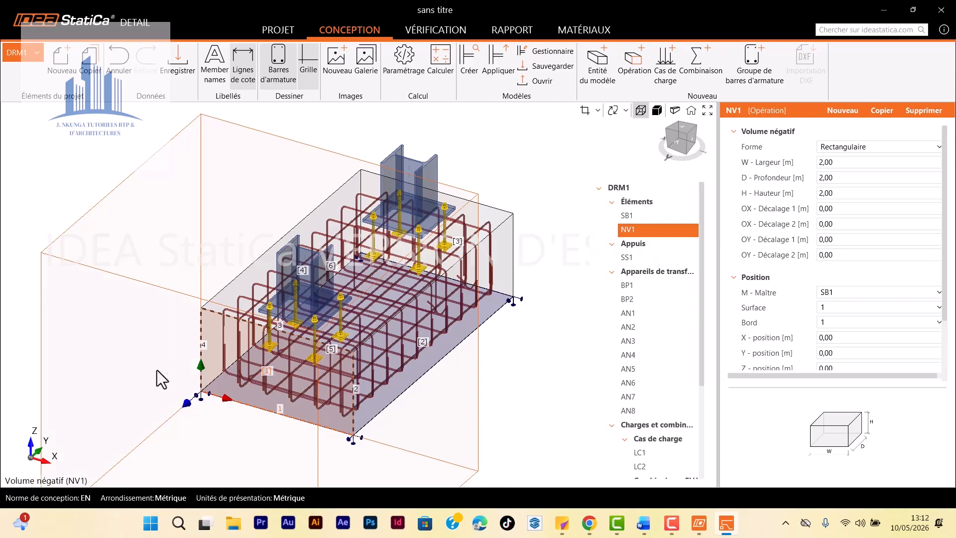
scroll(312, 318, "down", 1)
scroll(264, 411, "up", 1)
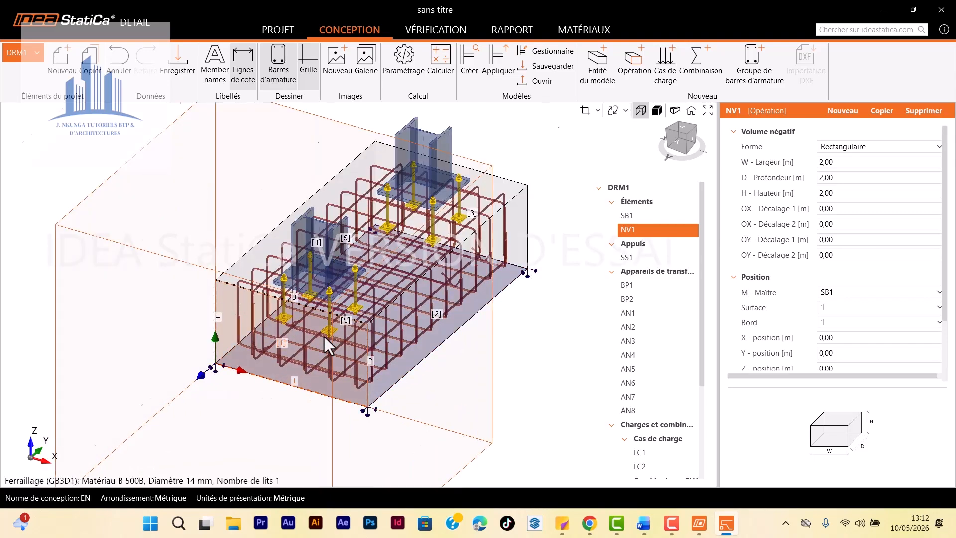
scroll(325, 380, "up", 1)
scroll(354, 284, "down", 3)
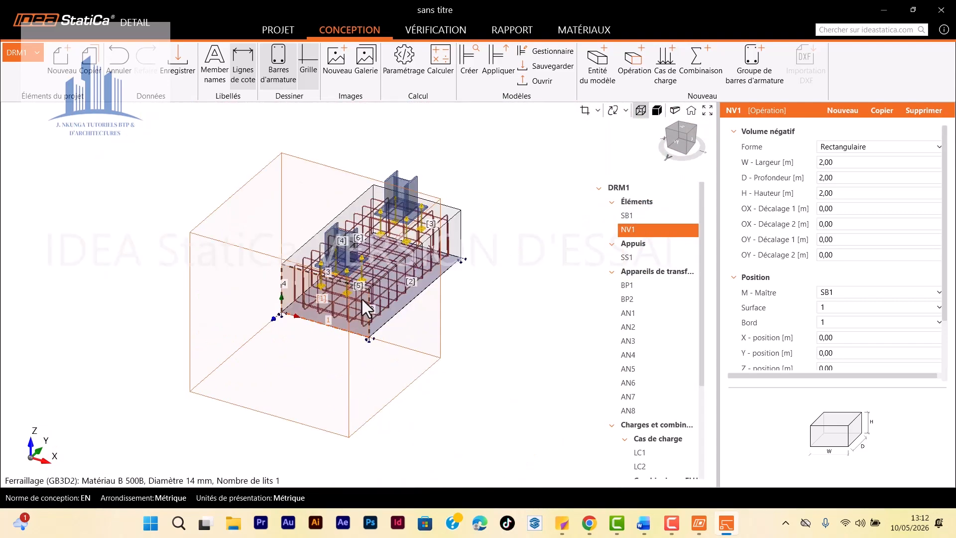
scroll(324, 295, "up", 4)
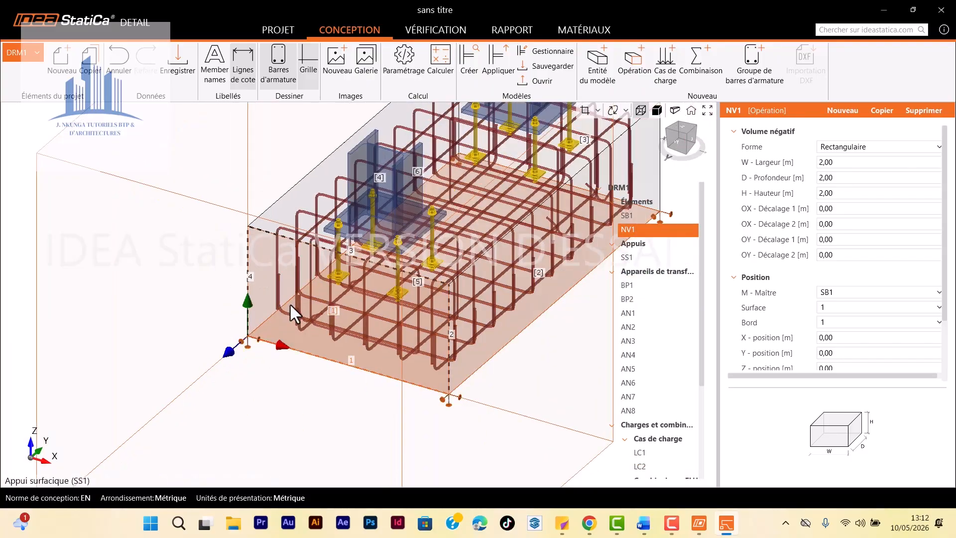
scroll(322, 328, "down", 1)
scroll(307, 257, "up", 1)
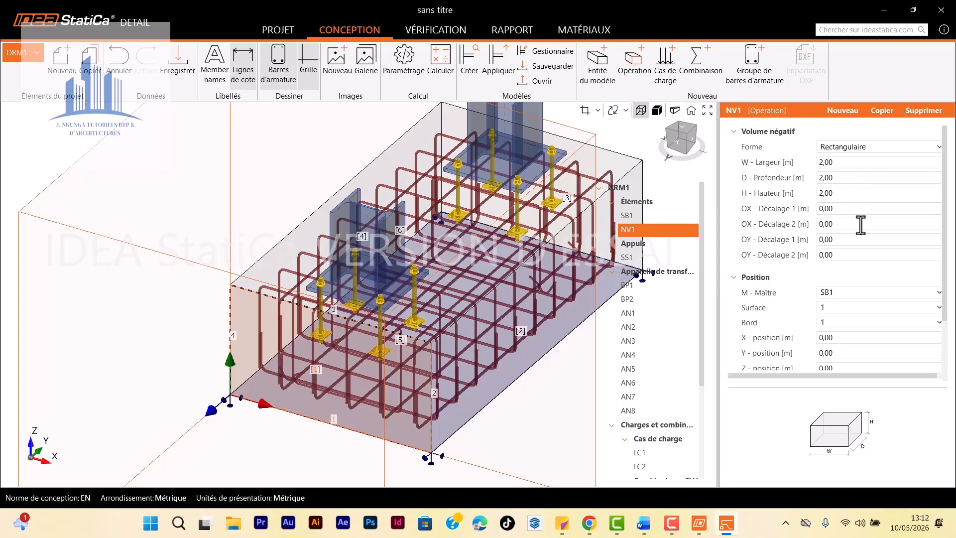
scroll(854, 237, "down", 2)
scroll(809, 279, "down", 1)
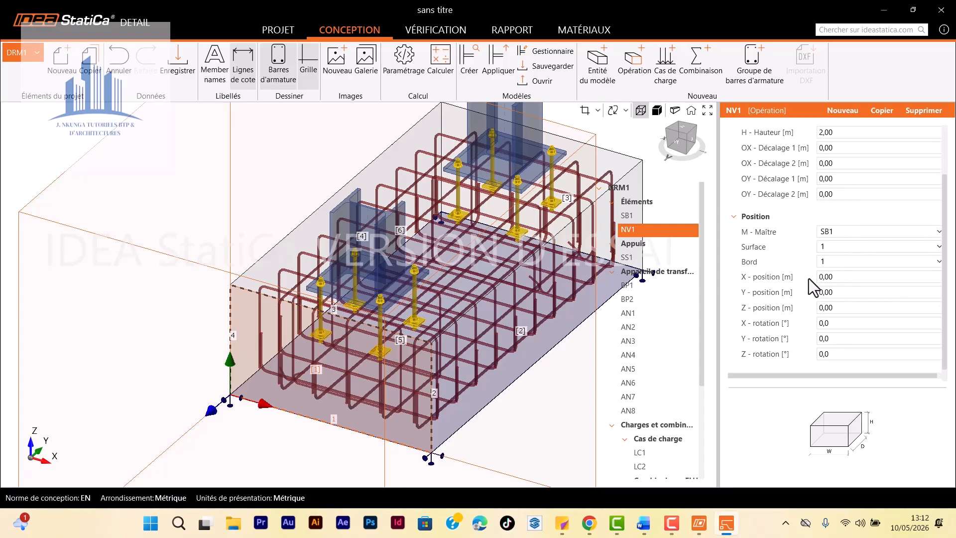
scroll(277, 302, "down", 3)
scroll(309, 266, "up", 2)
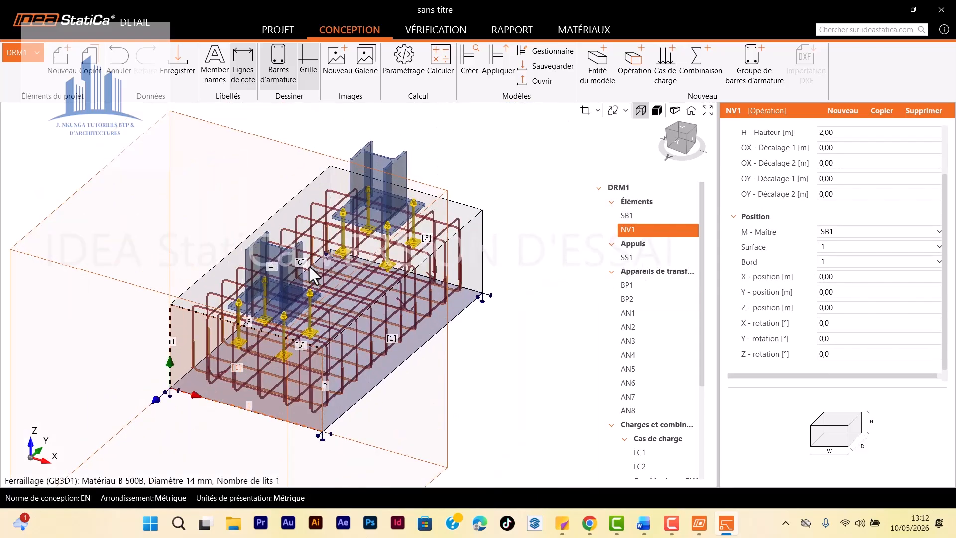
scroll(358, 250, "up", 1)
scroll(376, 244, "down", 2)
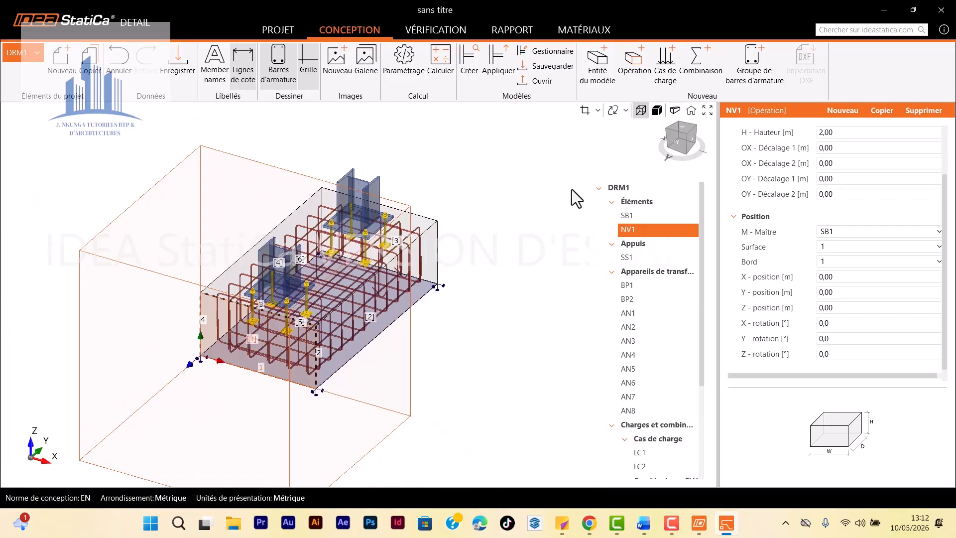
Step: Review the available support type and inspect the surface support beneath the foundation block
left_click(646, 248)
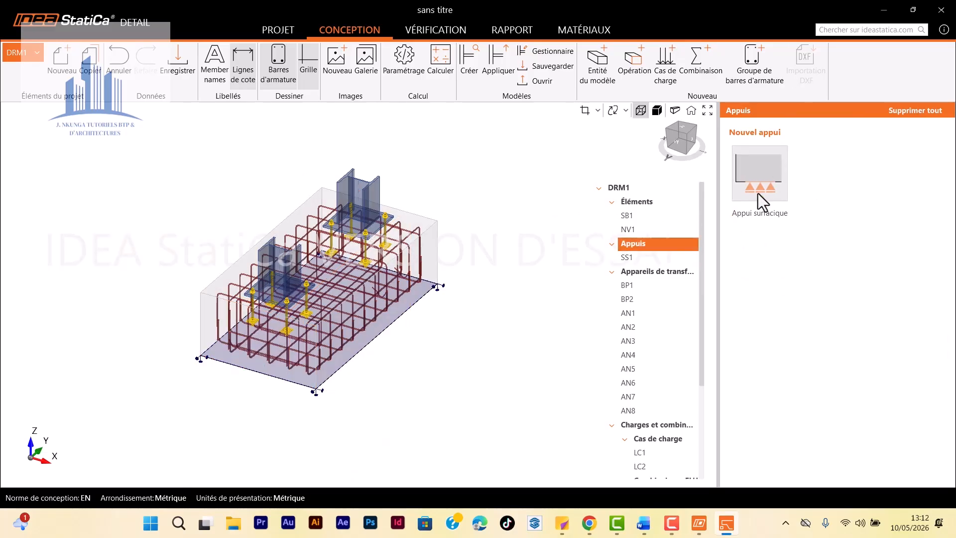
scroll(435, 230, "up", 2)
scroll(379, 245, "up", 2)
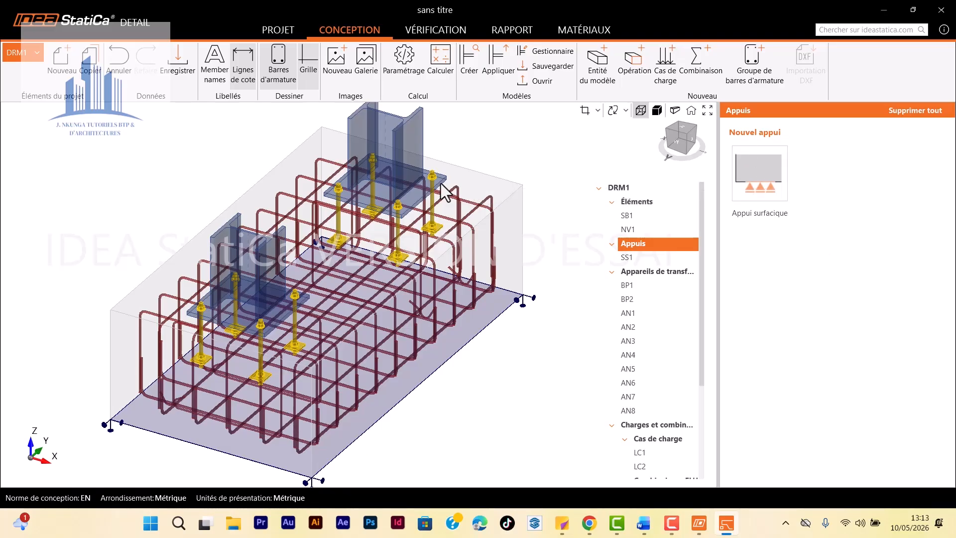
scroll(276, 314, "down", 1)
scroll(272, 357, "up", 1)
scroll(273, 357, "down", 1)
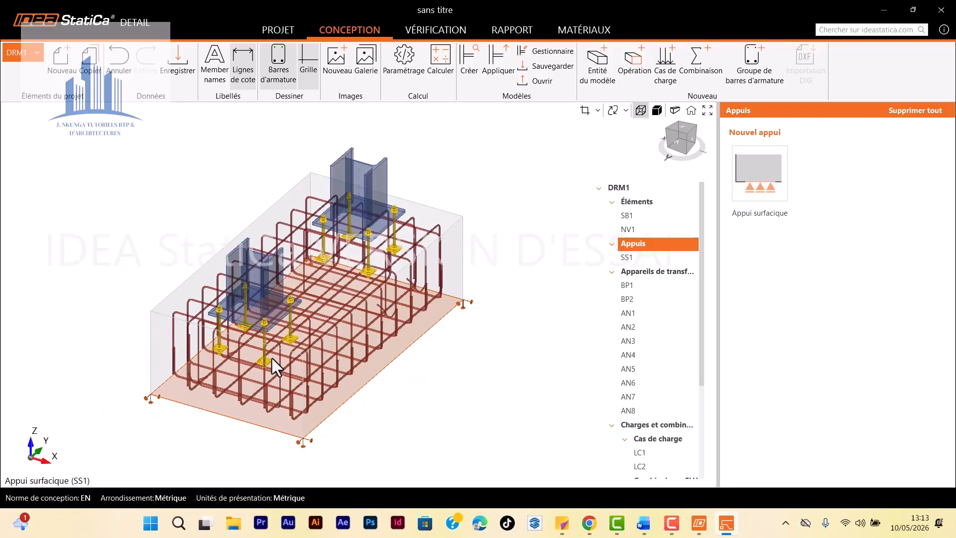
scroll(289, 338, "up", 1)
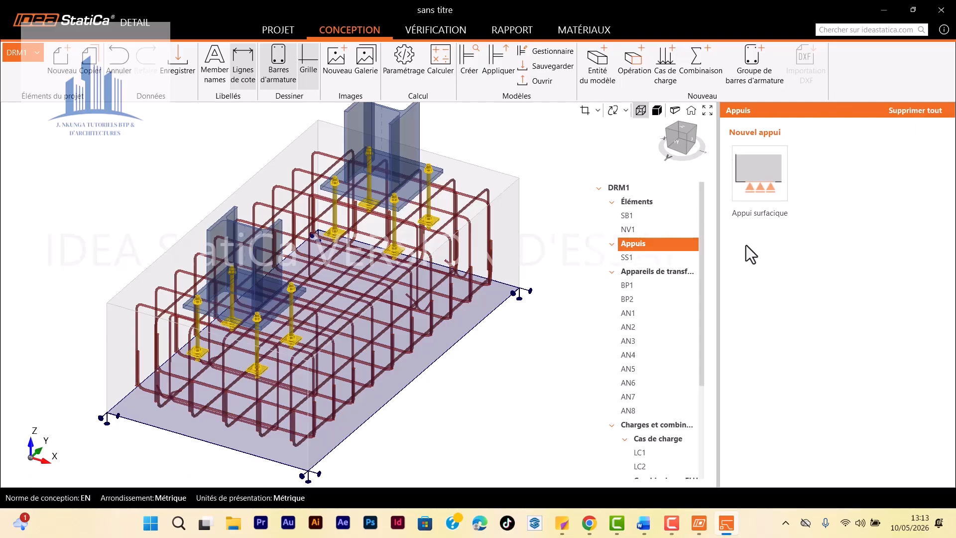
Step: Try the Global direction on surface support SS1 and return it to Local
left_click(627, 257)
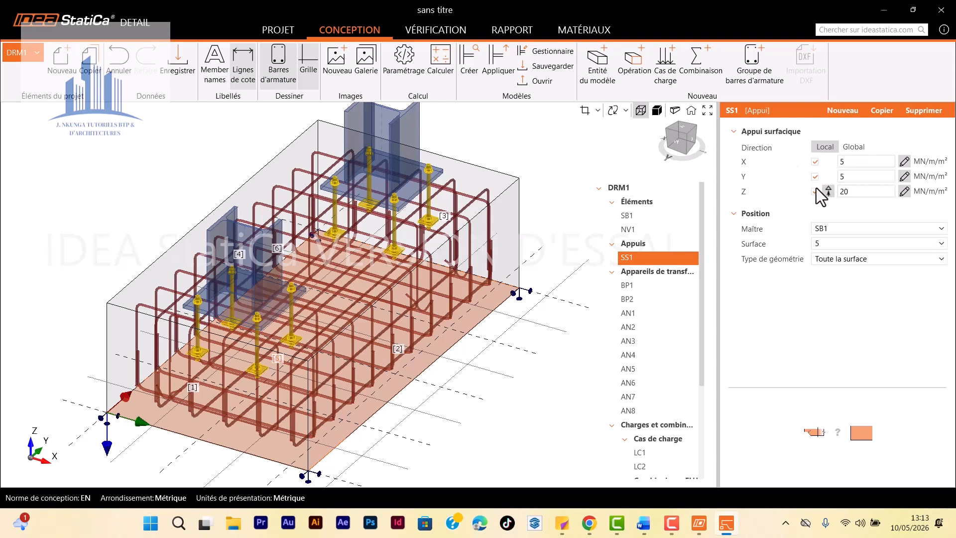
left_click(854, 147)
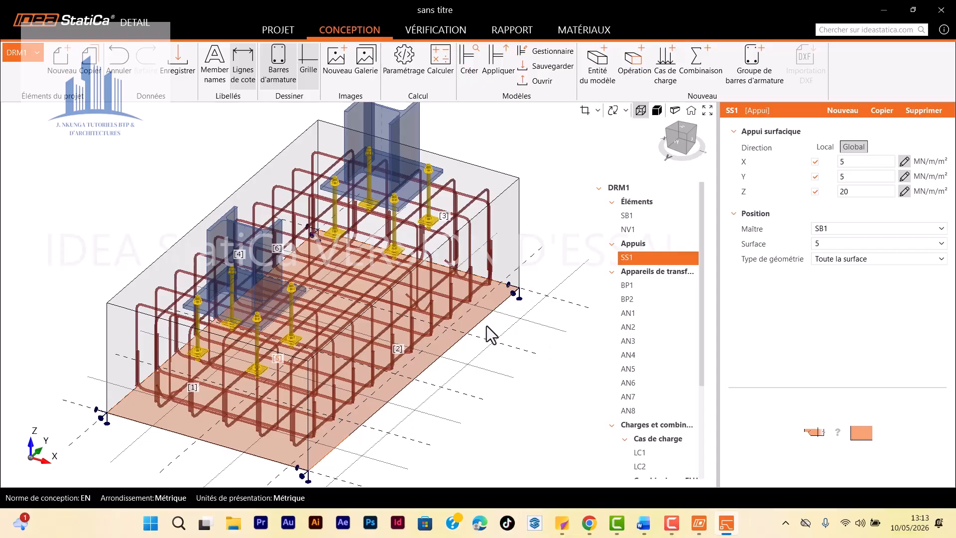
left_click(824, 145)
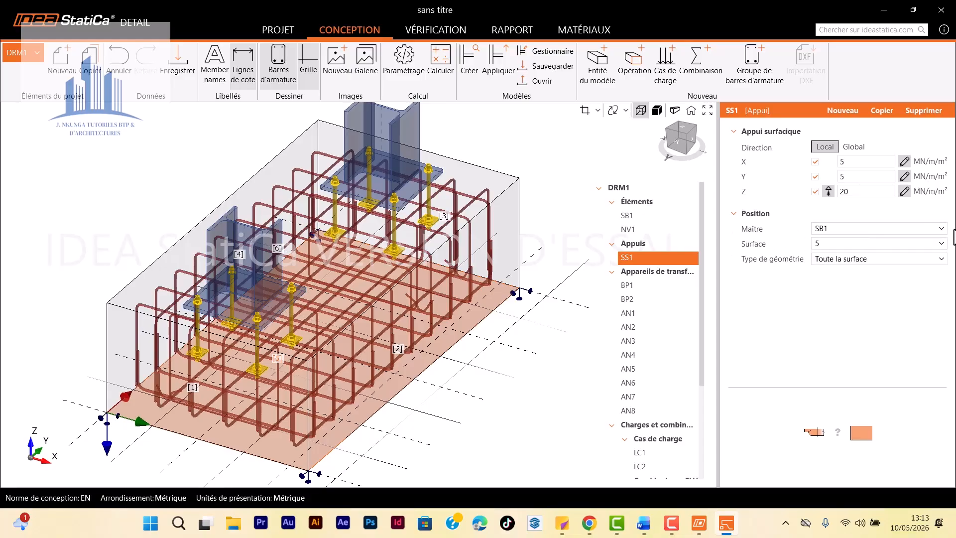
Step: Check the host and surface choices available for surface support SS1
left_click(941, 244)
left_click(830, 247)
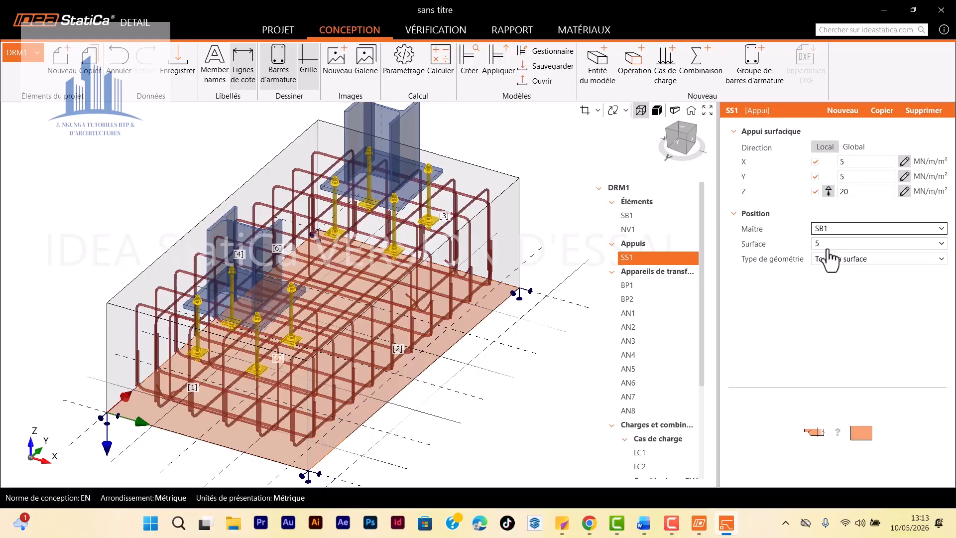
left_click(935, 245)
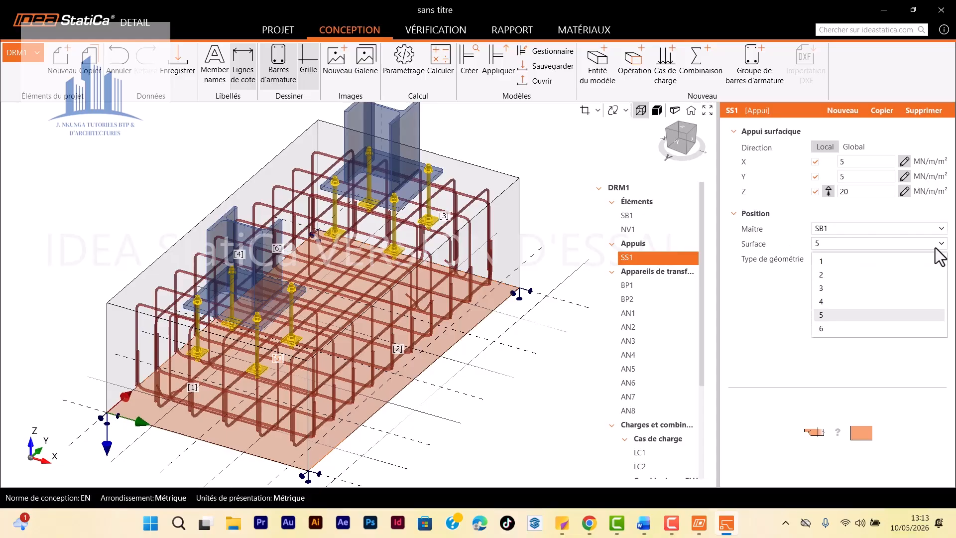
left_click(936, 245)
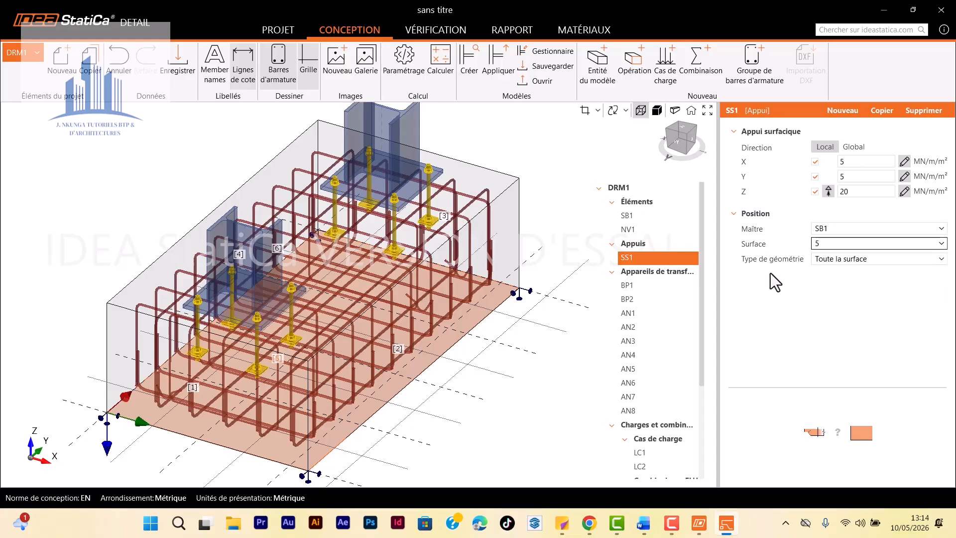
key("BackSpace")
Step: Try the Polyligne geometry type on surface support SS1 and return it to Toute la surface
left_click(898, 262)
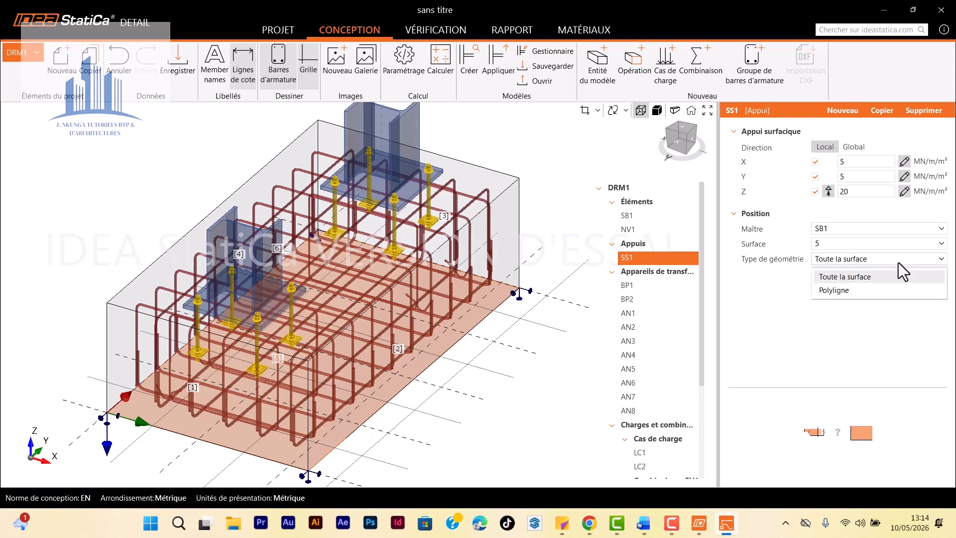
left_click(845, 291)
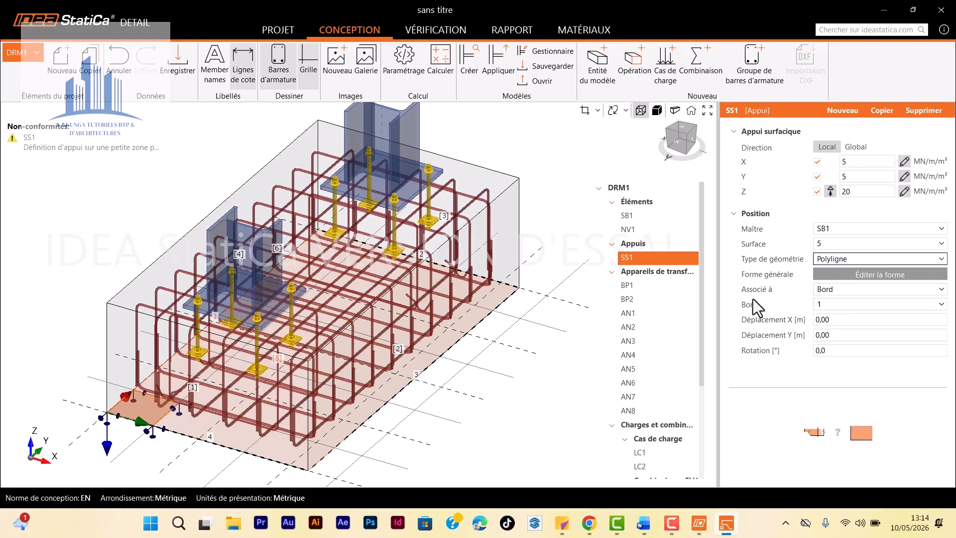
left_click(841, 257)
left_click(838, 280)
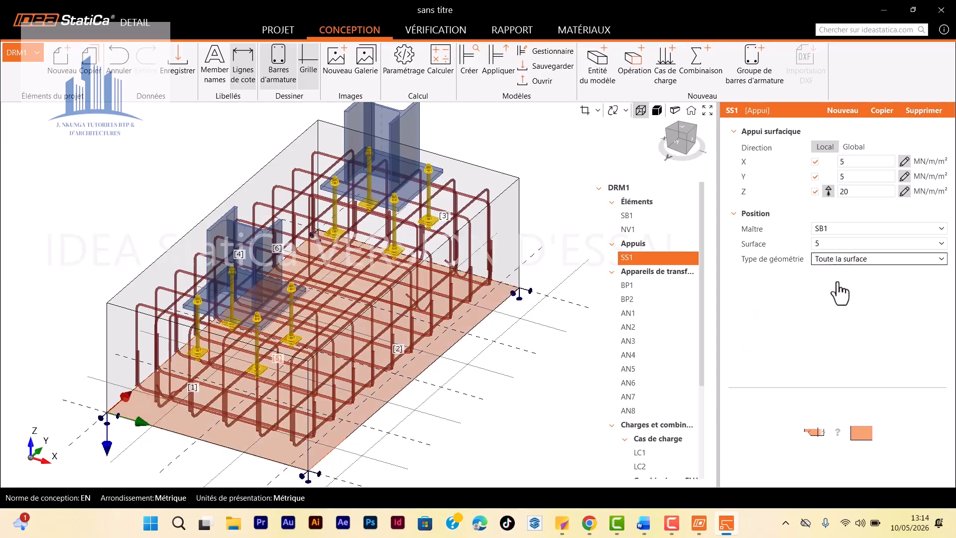
Step: Review the load transfer device types and examine column base BP1's properties, including its material choices
left_click(650, 275)
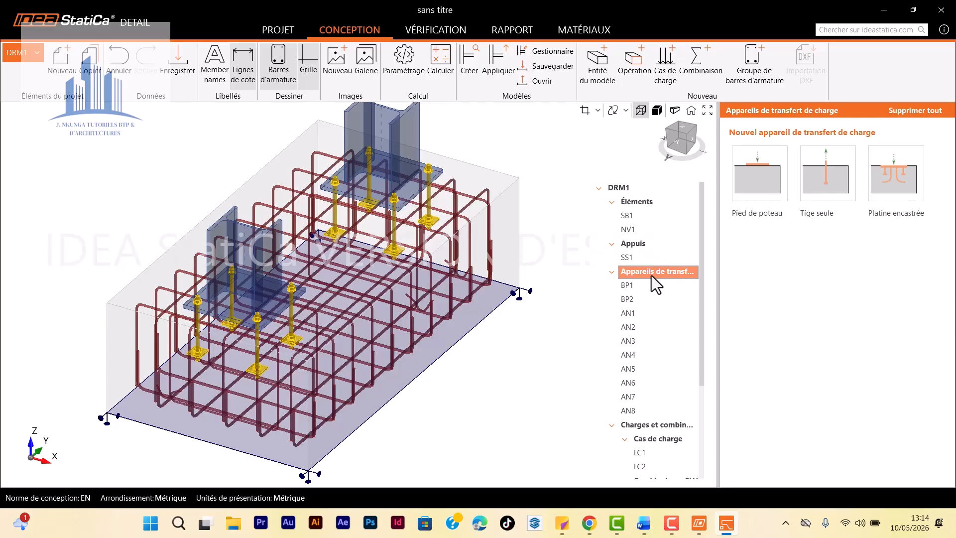
left_click(626, 286)
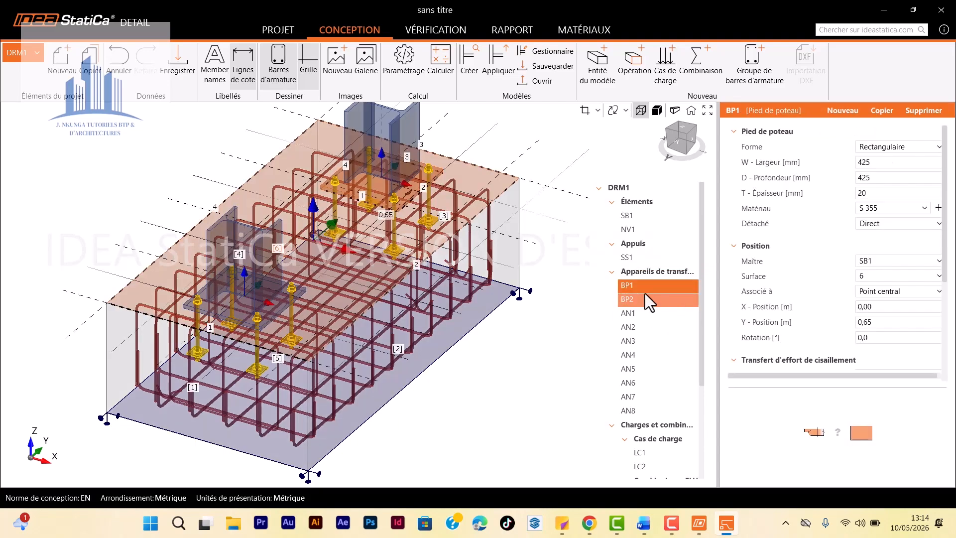
scroll(307, 240, "up", 2)
scroll(303, 239, "down", 3)
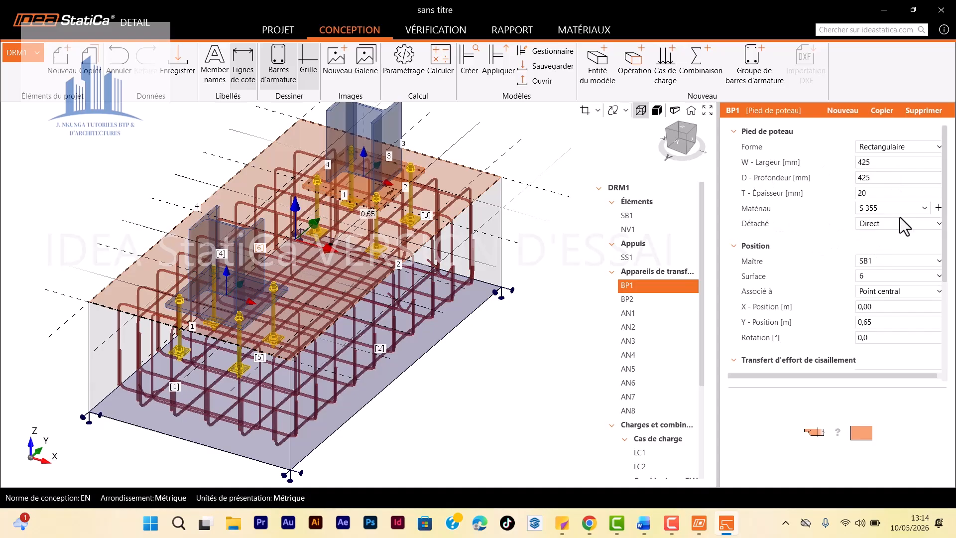
left_click(925, 208)
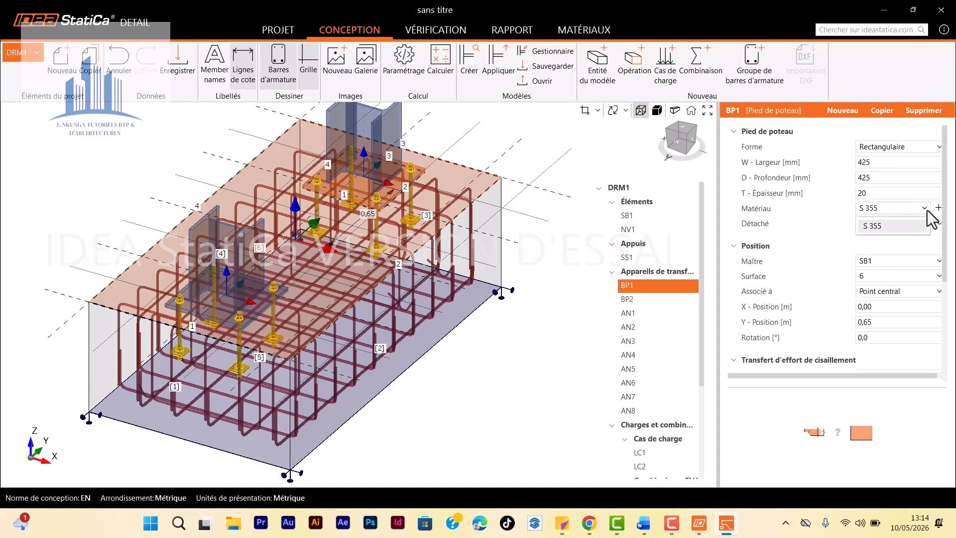
left_click(927, 212)
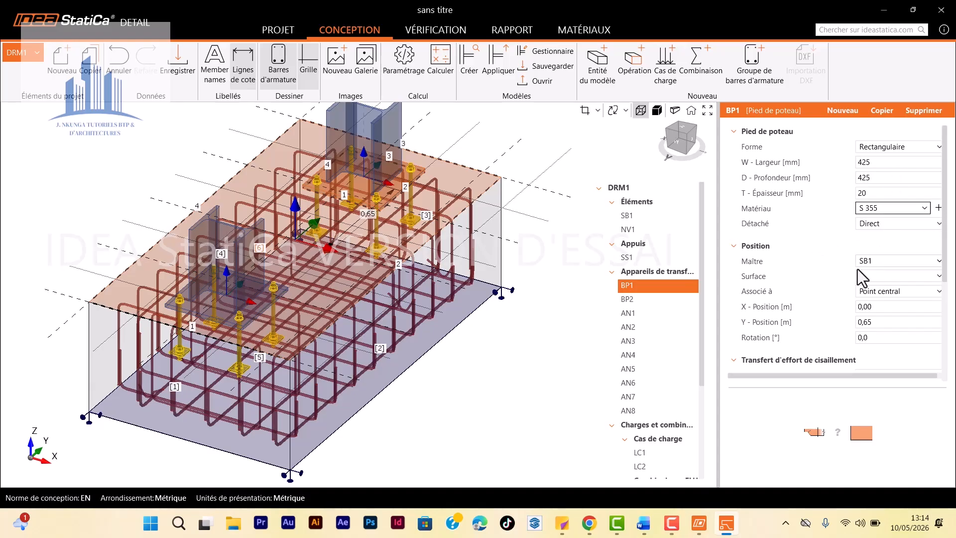
Step: Review the properties of column base BP2 and of anchors AN1 and AN2
left_click(625, 300)
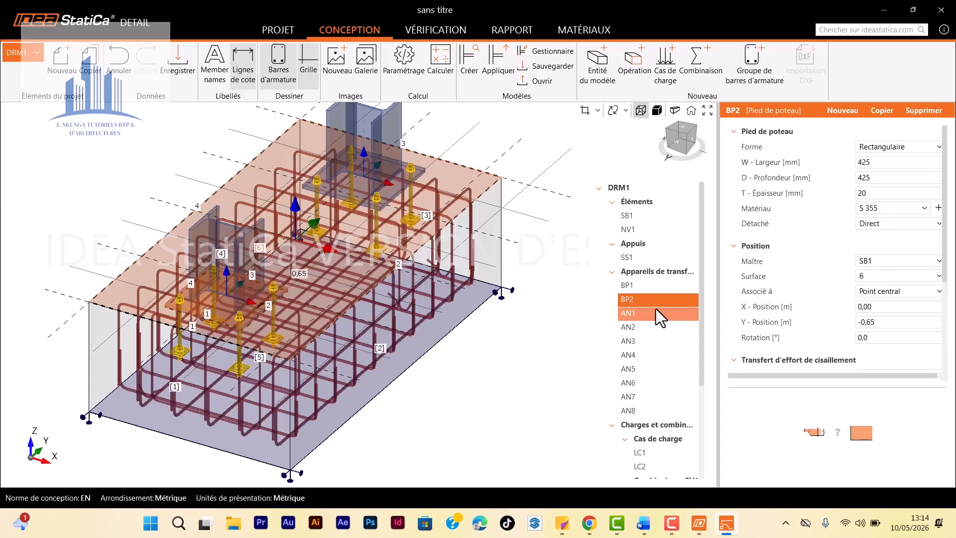
scroll(314, 214, "up", 5)
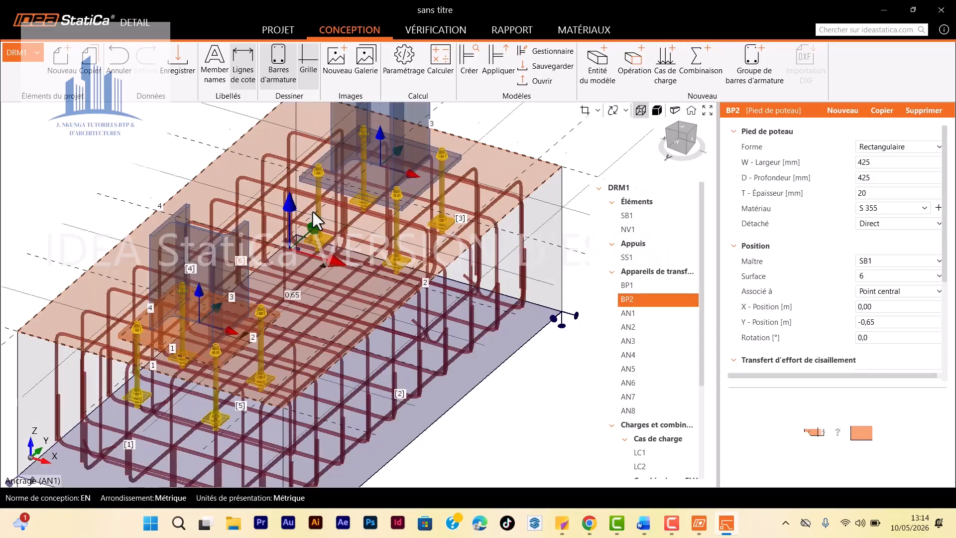
scroll(352, 232, "down", 5)
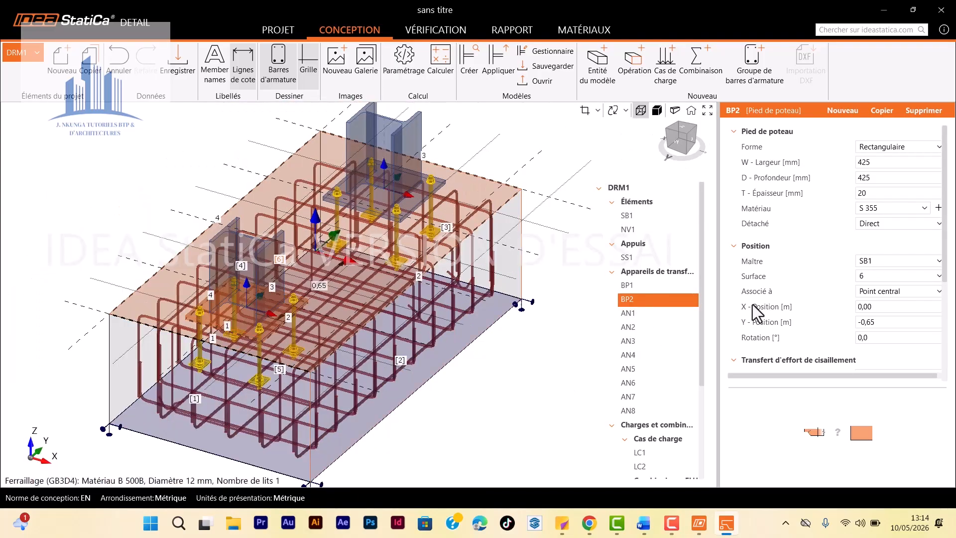
left_click(643, 313)
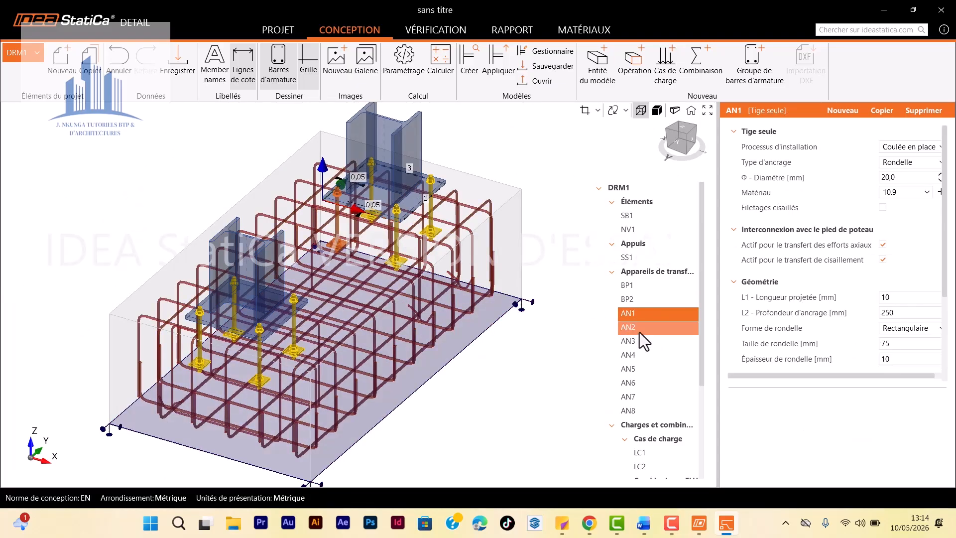
left_click(639, 331)
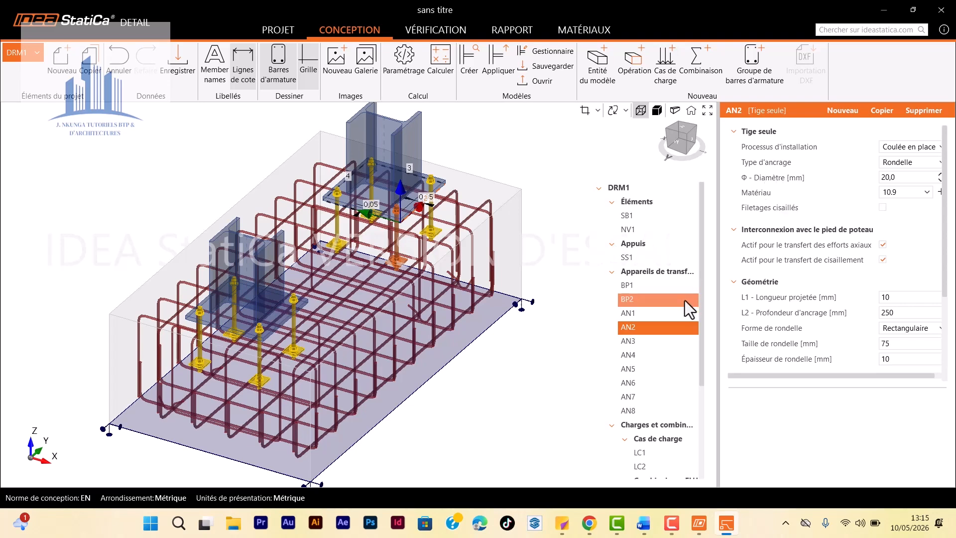
left_click(648, 314)
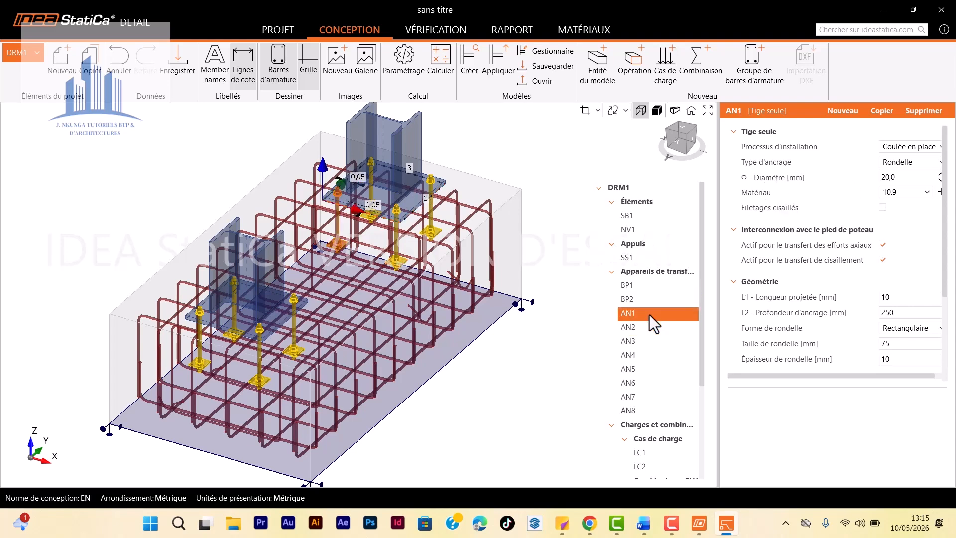
Step: Try the Ferraillage and Goujon à tête anchor types on anchor AN1, and return it to Rondelle
left_click(940, 163)
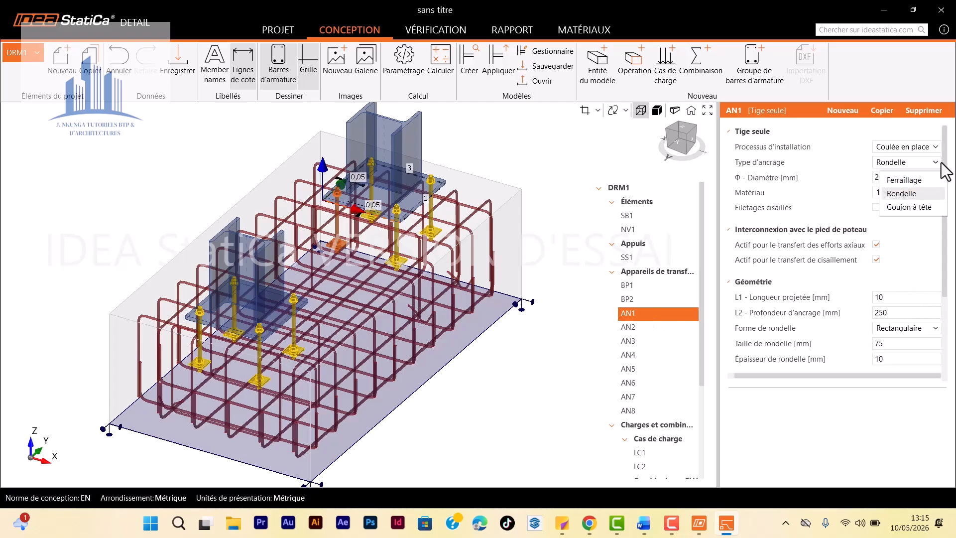
left_click(904, 180)
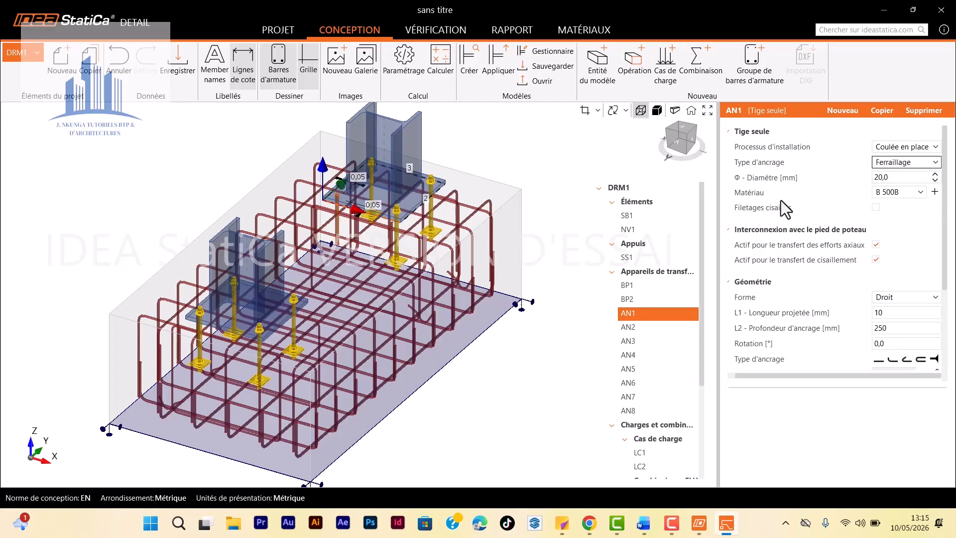
left_click(929, 162)
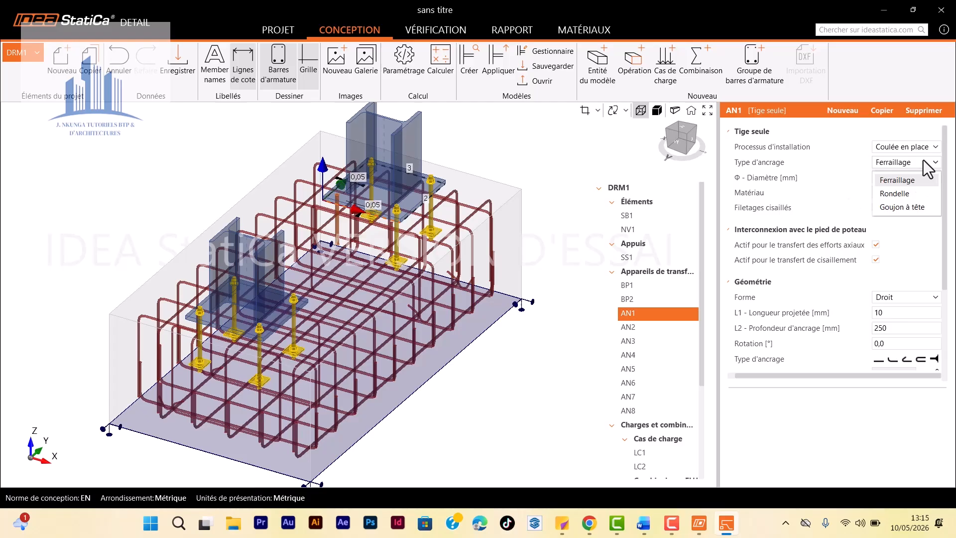
left_click(901, 207)
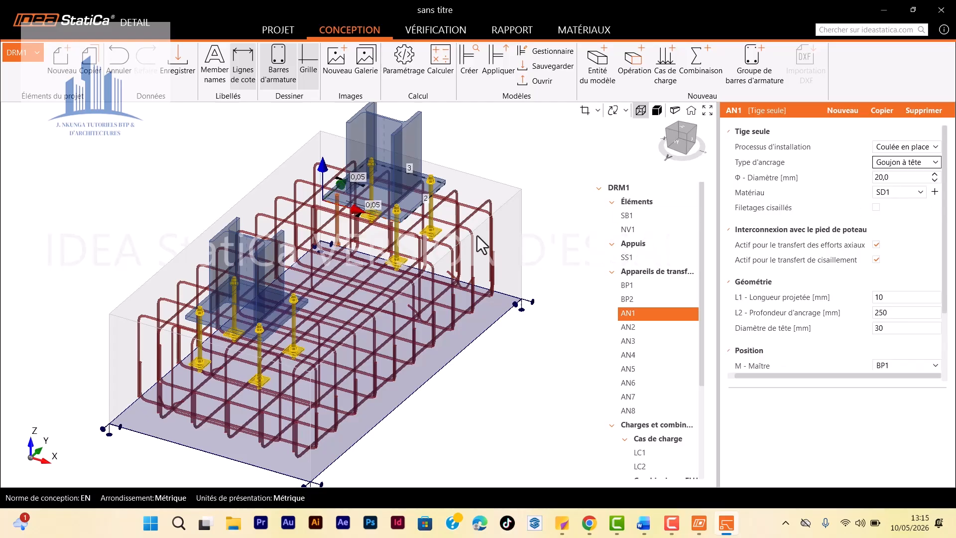
scroll(420, 261, "up", 4)
left_click(933, 165)
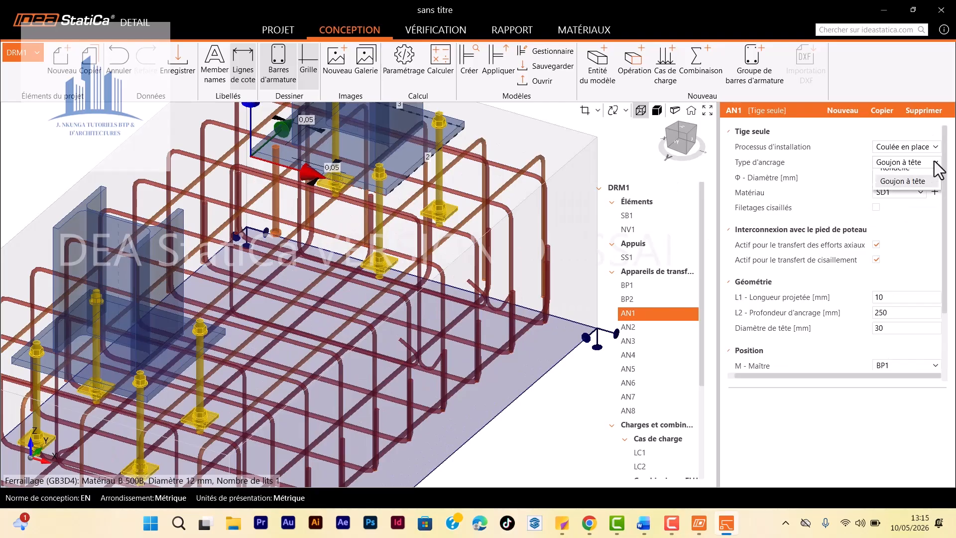
left_click(913, 205)
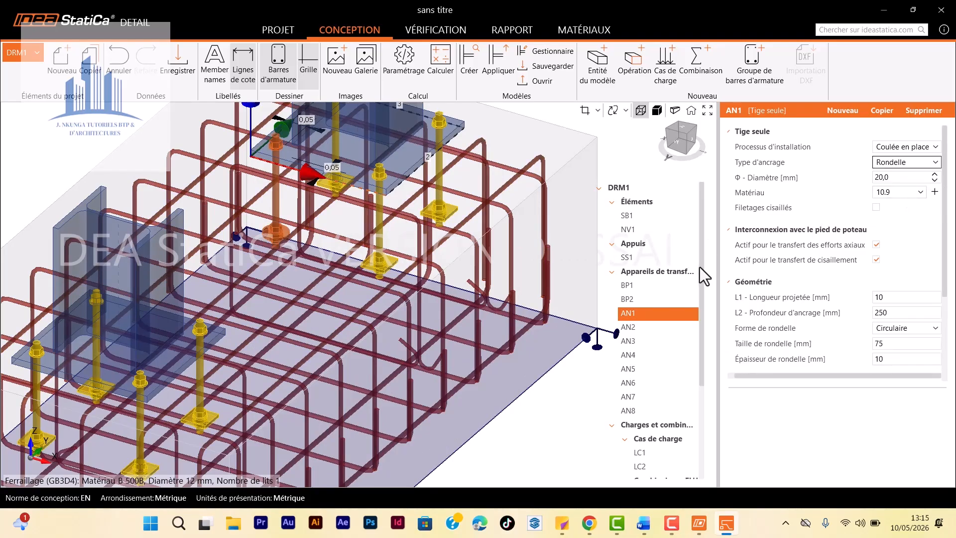
Step: Review the properties and locations of the remaining anchors, from AN2 through AN8
left_click(645, 327)
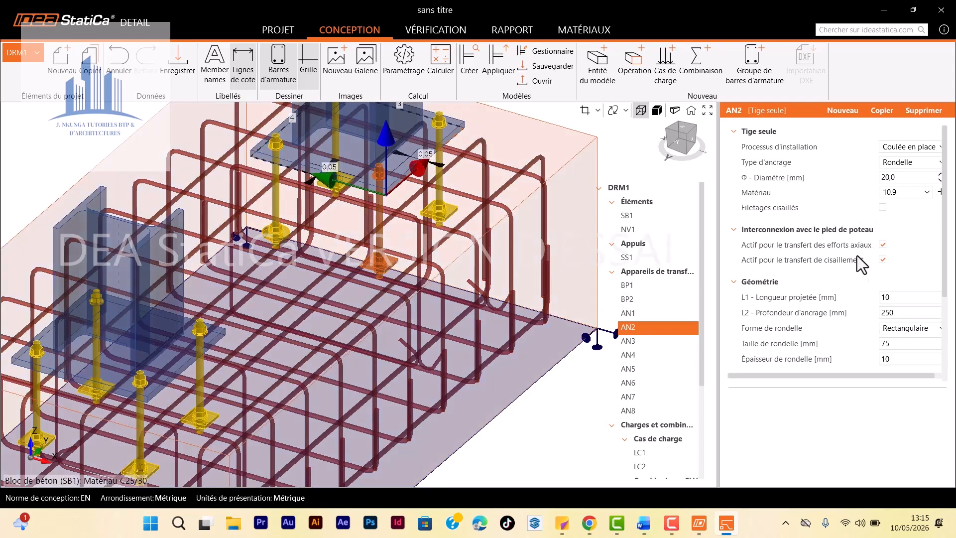
left_click(638, 347)
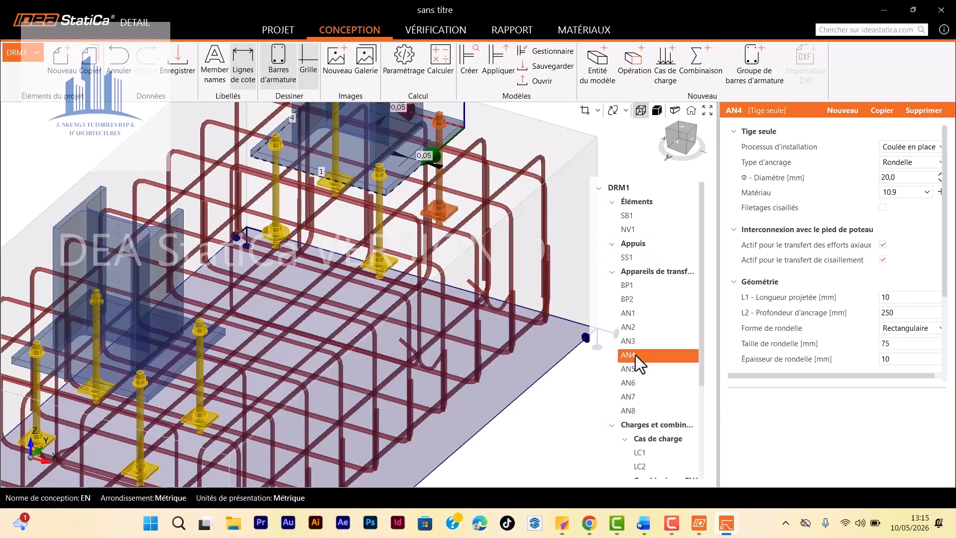
left_click(635, 355)
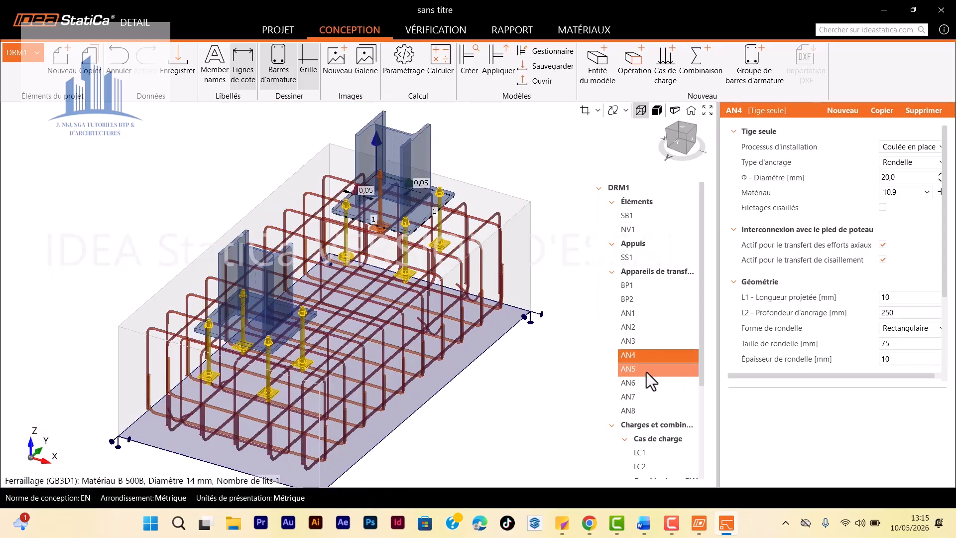
left_click(646, 371)
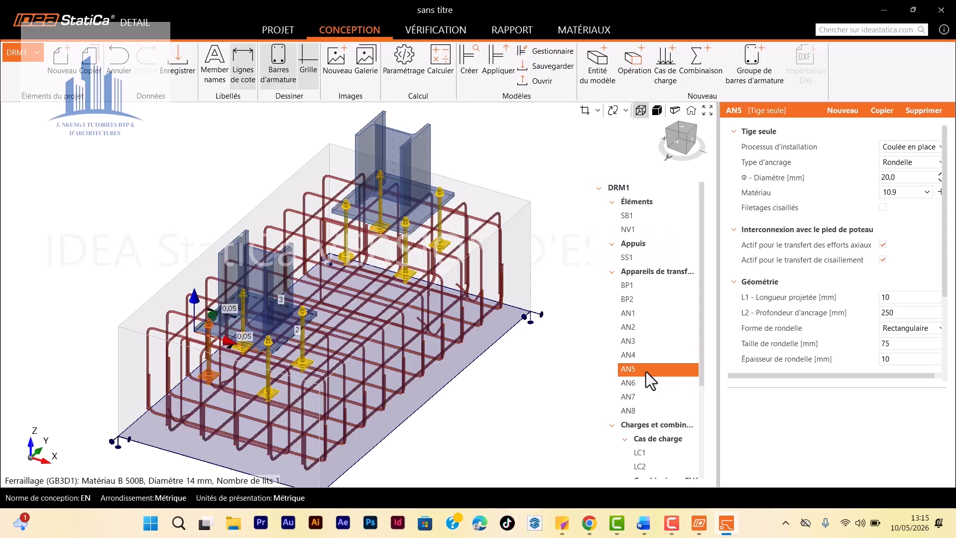
left_click(637, 383)
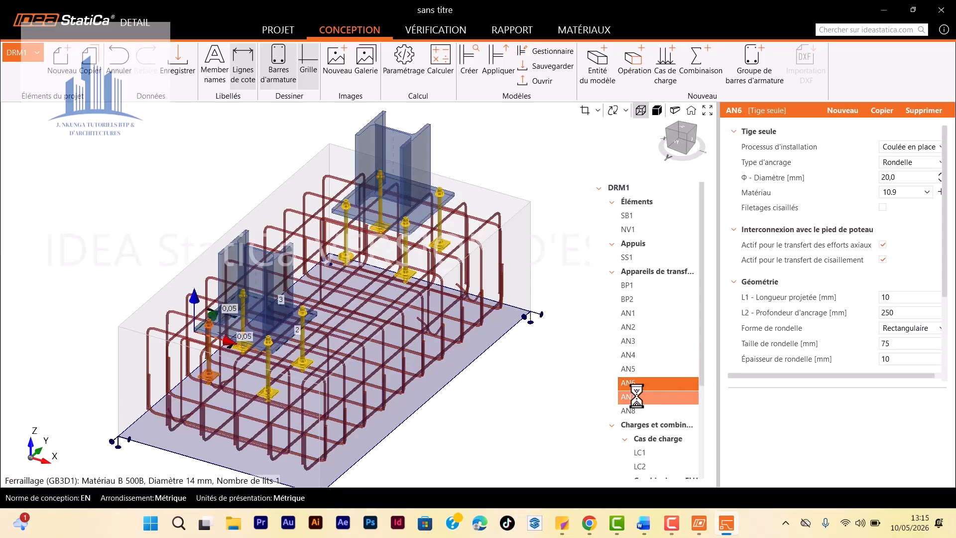
left_click(637, 397)
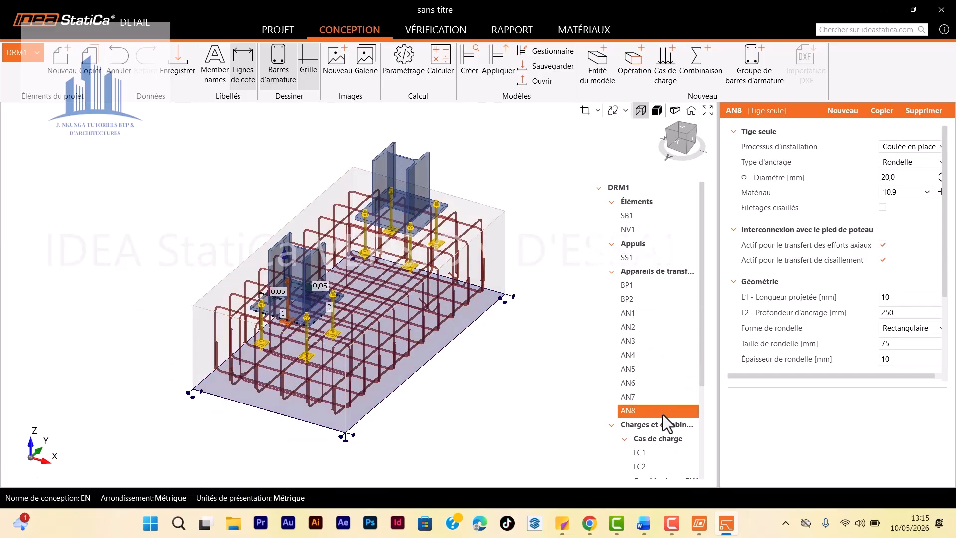
Step: Check the loads and combinations group and the names and types of its load cases
scroll(643, 381, "down", 2)
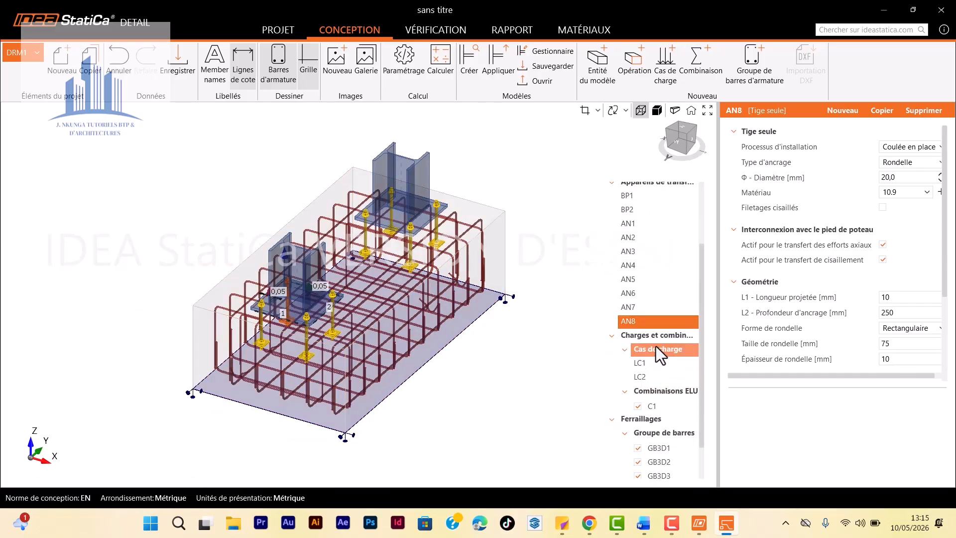
left_click(654, 336)
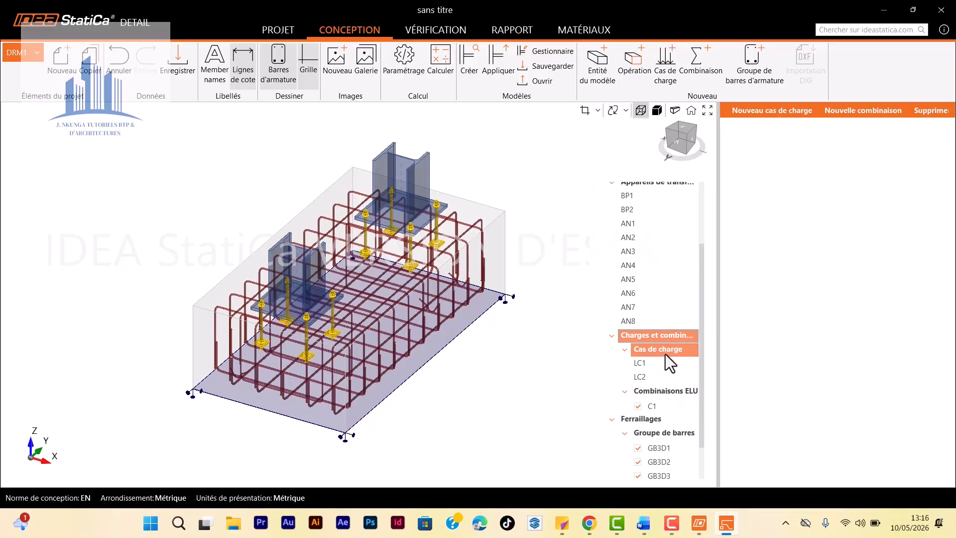
left_click(665, 354)
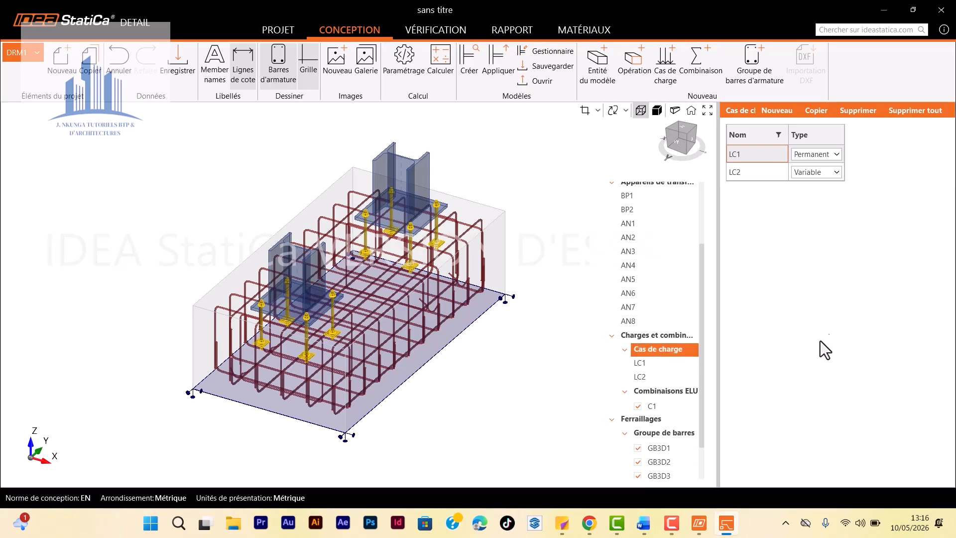
scroll(310, 296, "up", 3)
scroll(298, 266, "down", 3)
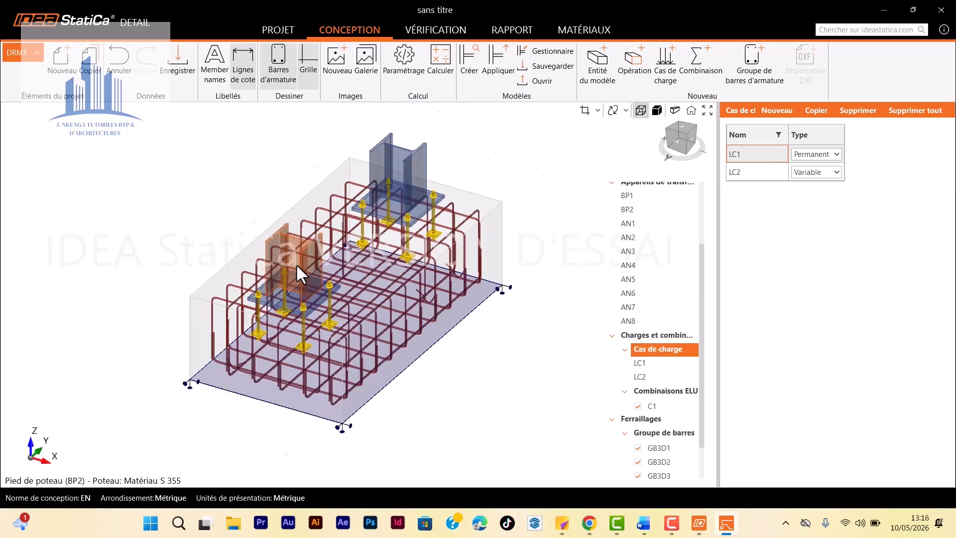
scroll(349, 295, "up", 3)
scroll(350, 294, "down", 3)
scroll(351, 267, "up", 3)
scroll(346, 331, "down", 4)
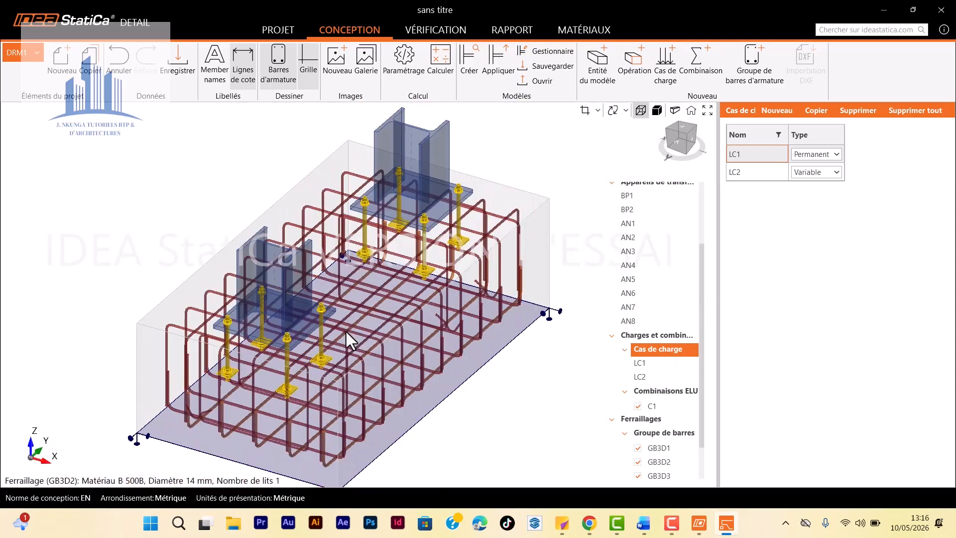
scroll(368, 306, "up", 3)
scroll(365, 307, "down", 3)
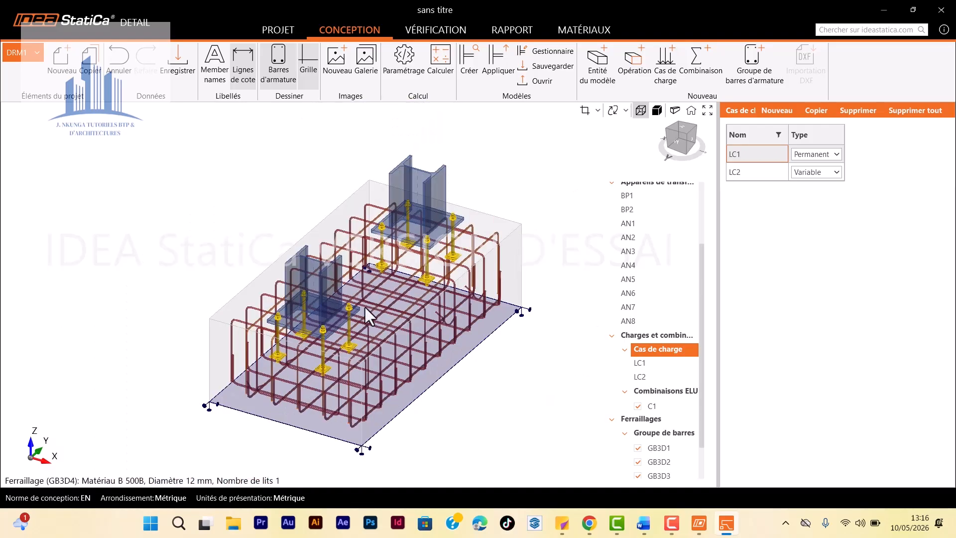
scroll(365, 307, "up", 3)
scroll(365, 307, "down", 3)
scroll(364, 306, "up", 3)
scroll(298, 317, "down", 3)
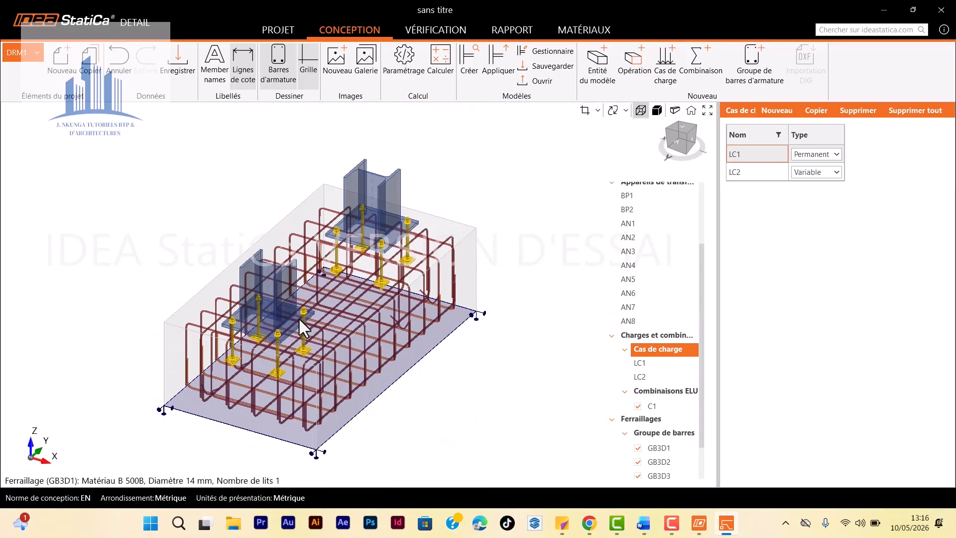
scroll(332, 312, "up", 3)
scroll(392, 225, "down", 3)
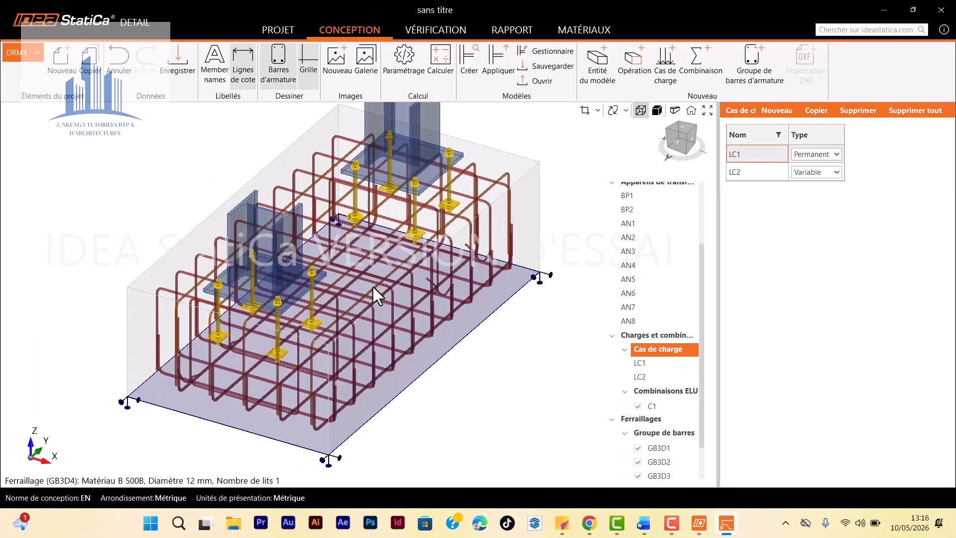
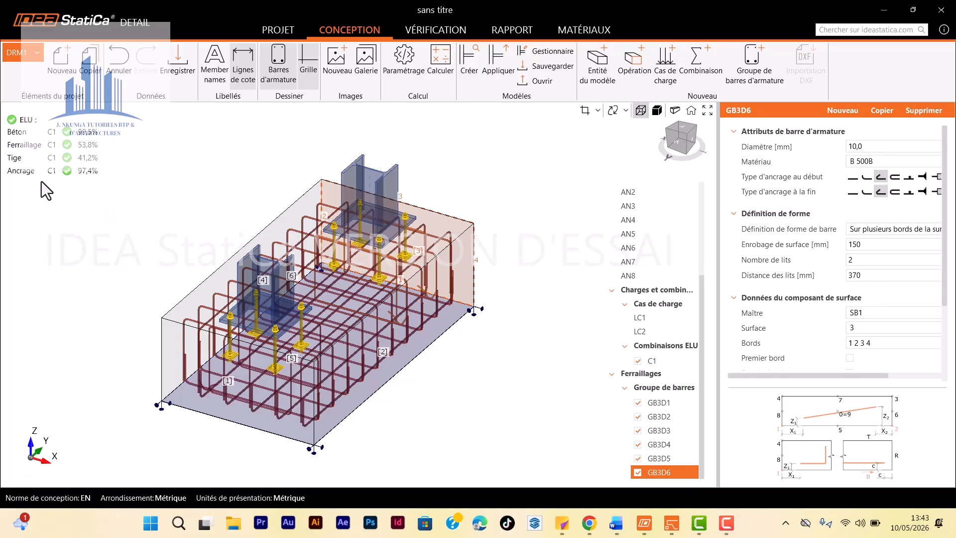
scroll(278, 229, "up", 2)
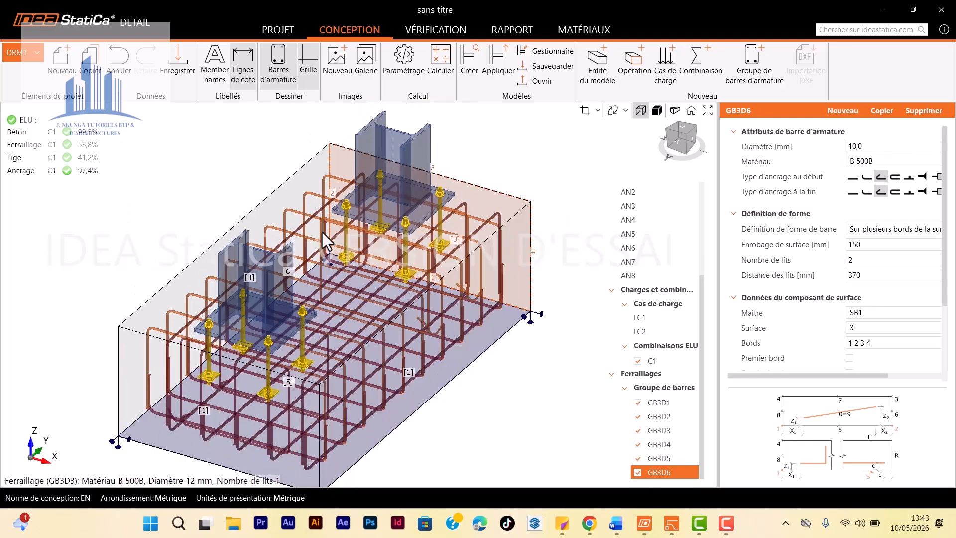
scroll(321, 233, "down", 2)
scroll(313, 281, "up", 2)
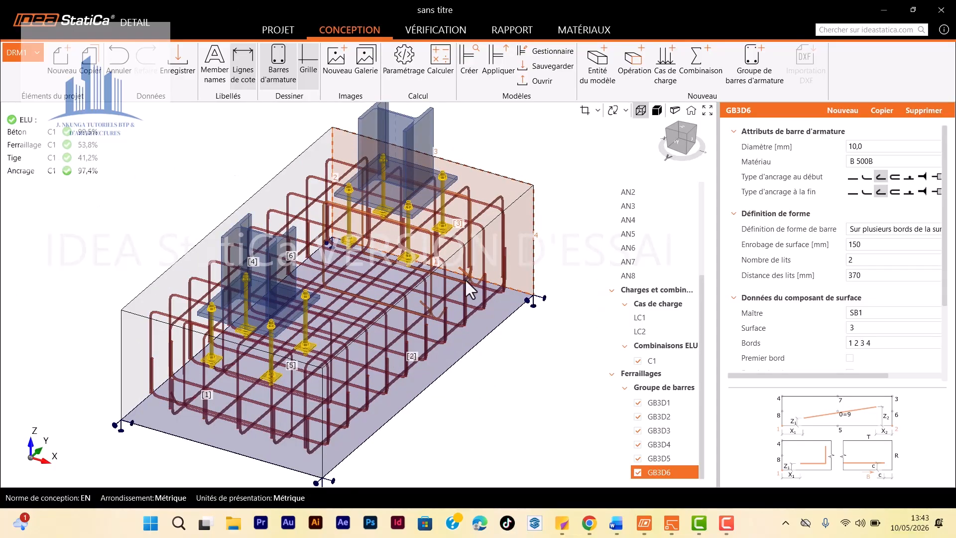
scroll(428, 286, "up", 5)
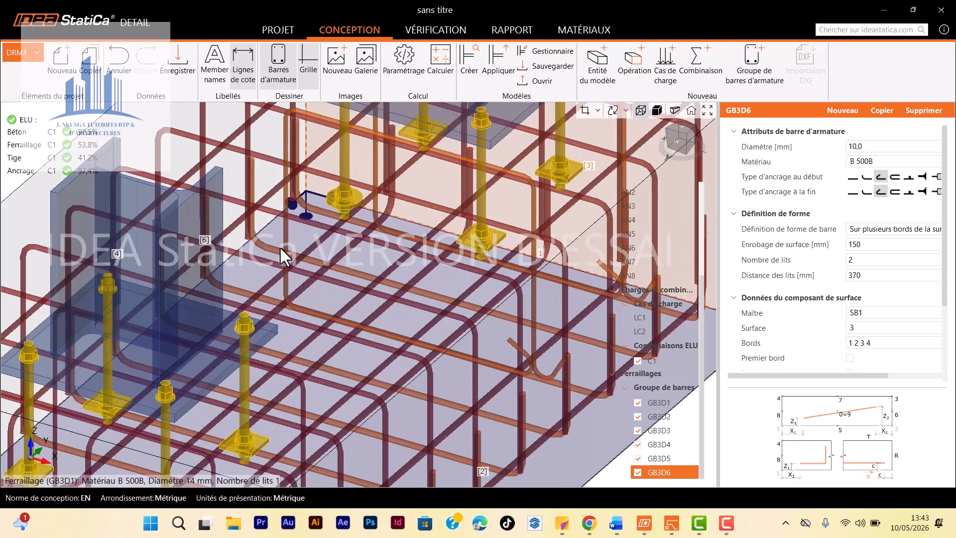
scroll(308, 254, "down", 6)
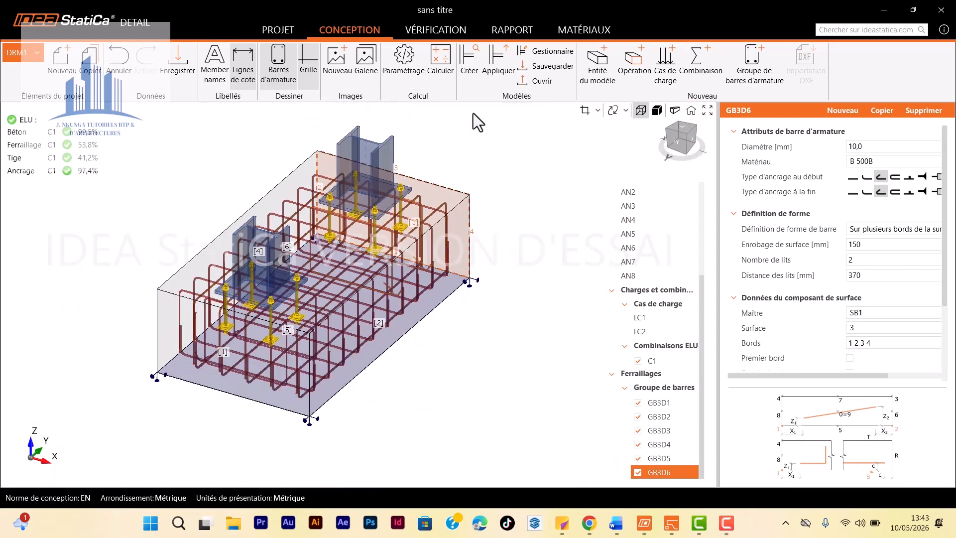
scroll(317, 289, "up", 3)
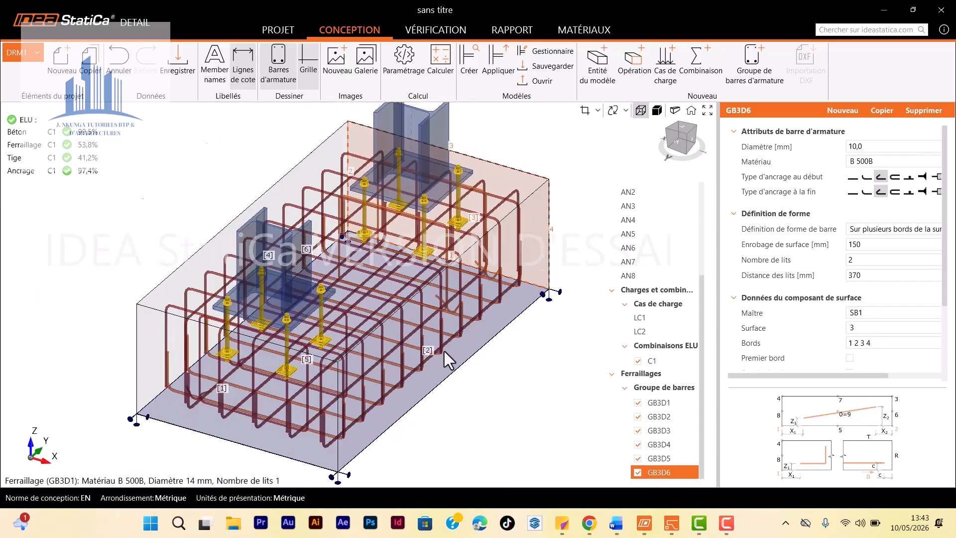
scroll(444, 350, "down", 3)
scroll(397, 310, "up", 2)
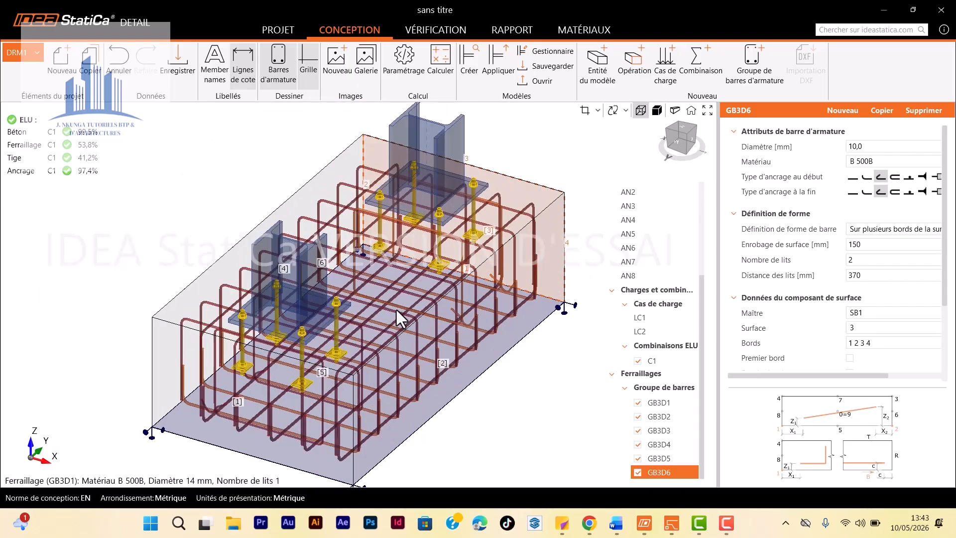
scroll(397, 310, "down", 3)
scroll(385, 310, "up", 3)
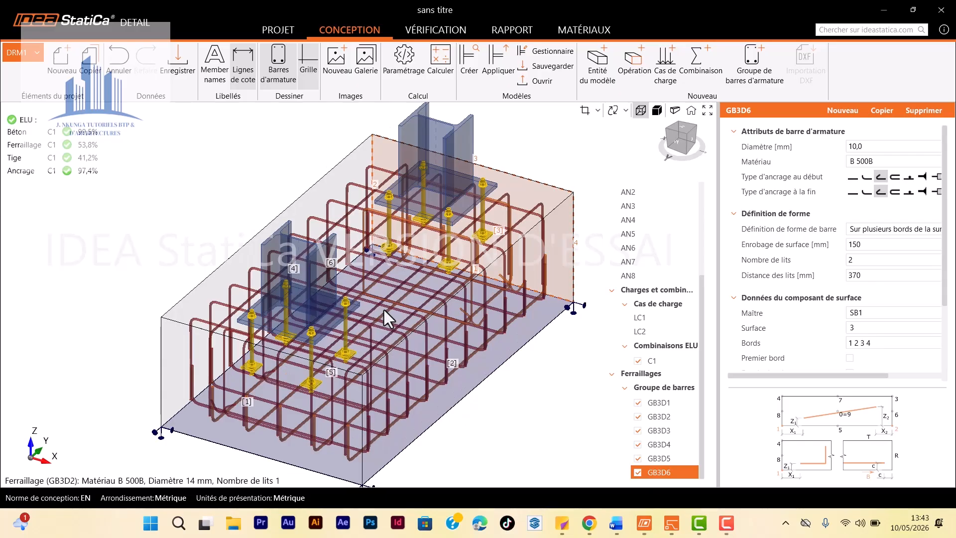
scroll(384, 309, "down", 3)
scroll(378, 314, "up", 1)
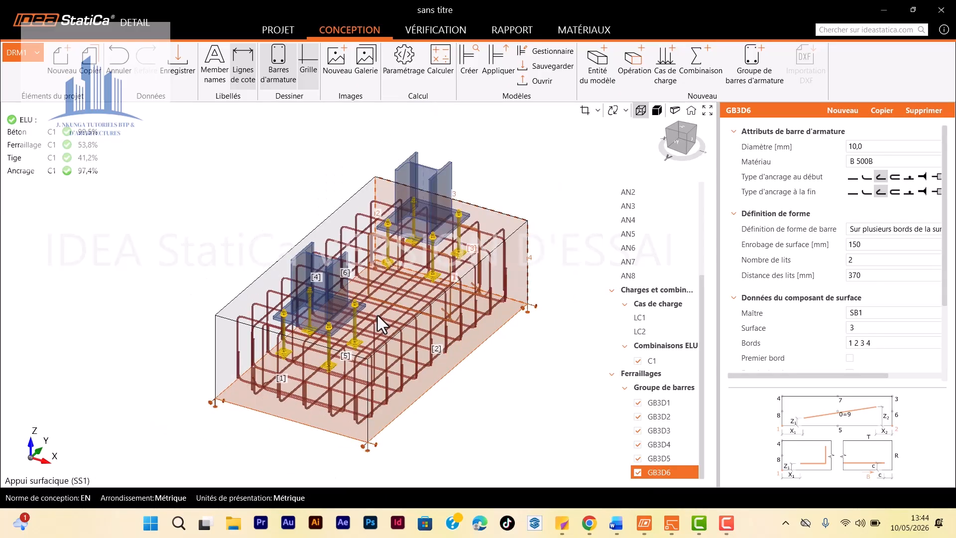
Step: Open the verification results and examine the stress flow in the concrete and reinforcement for combination C1
scroll(377, 315, "up", 2)
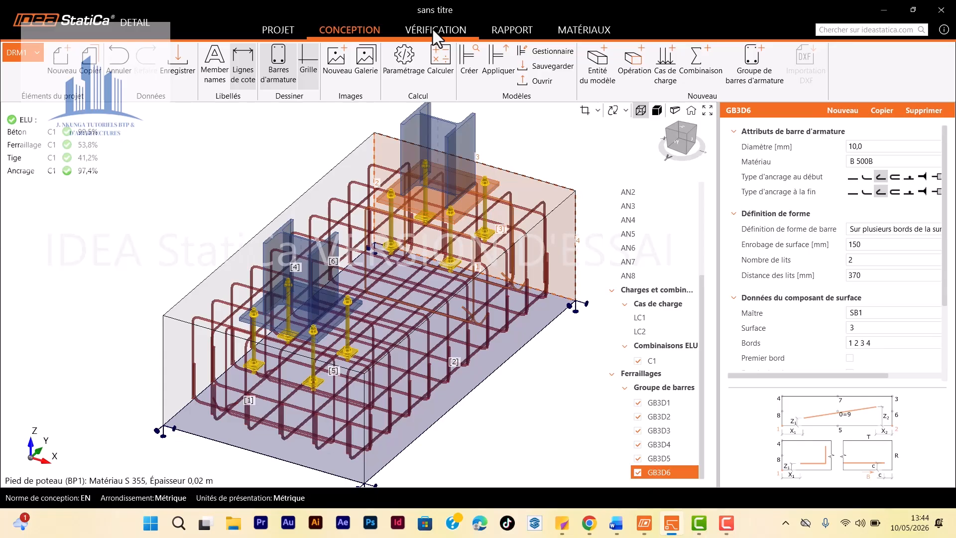
left_click(435, 30)
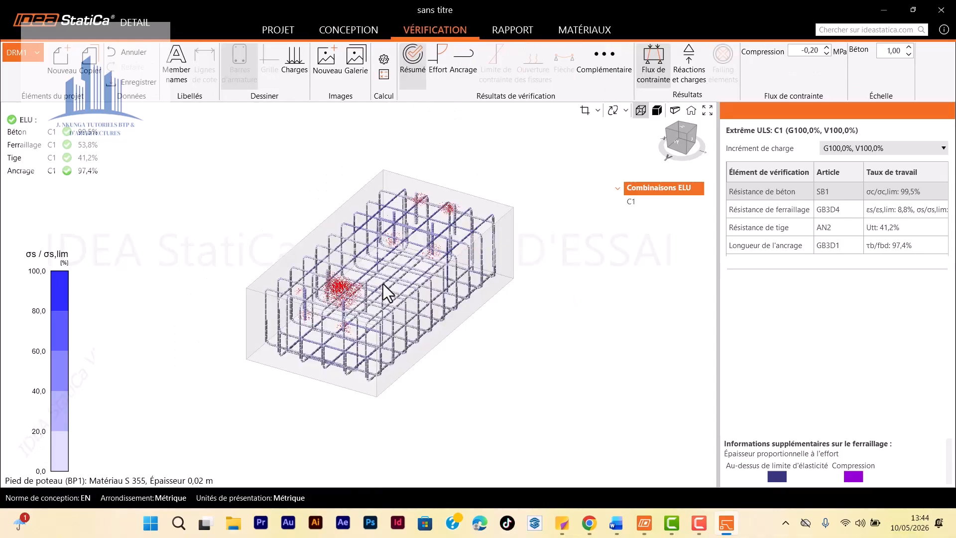
scroll(383, 283, "down", 3)
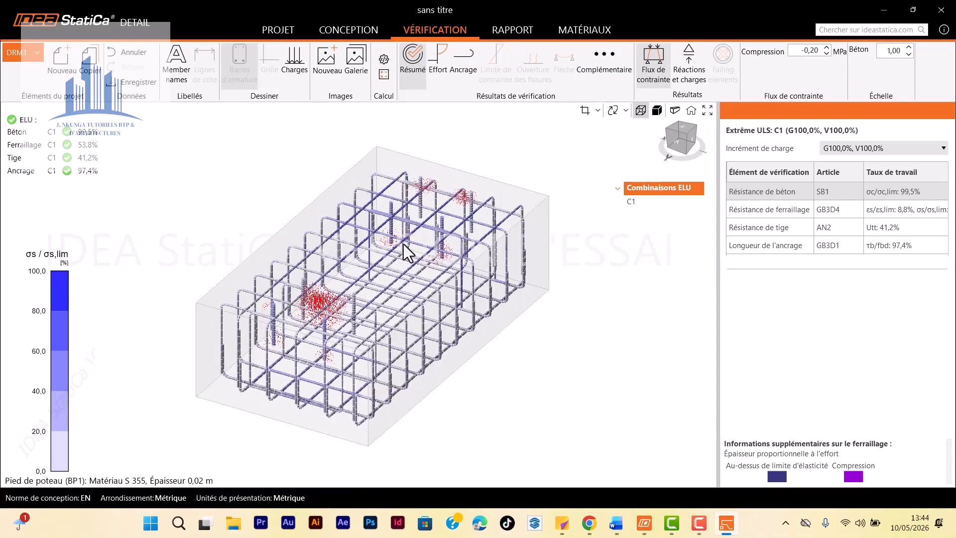
scroll(404, 245, "up", 1)
scroll(429, 203, "down", 2)
scroll(396, 266, "up", 1)
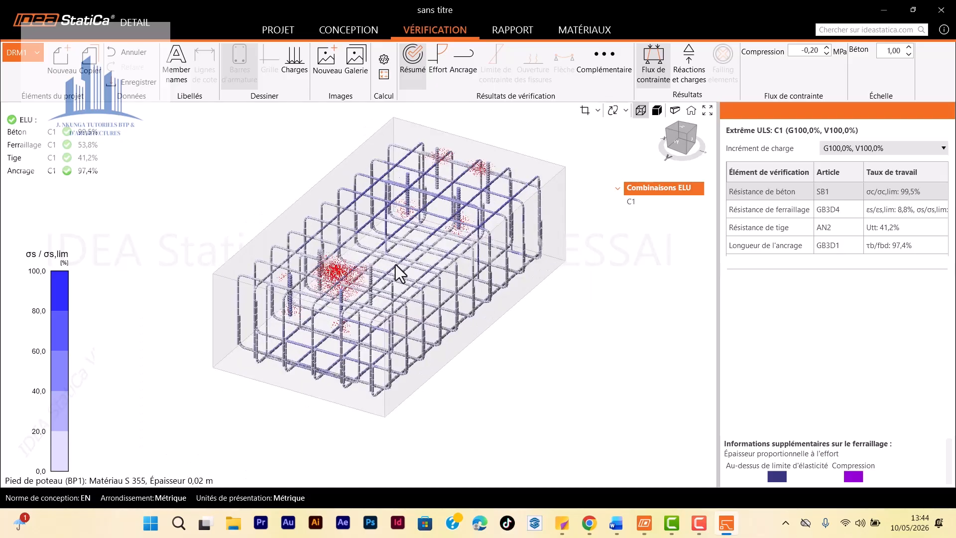
scroll(398, 265, "up", 1)
scroll(397, 265, "down", 1)
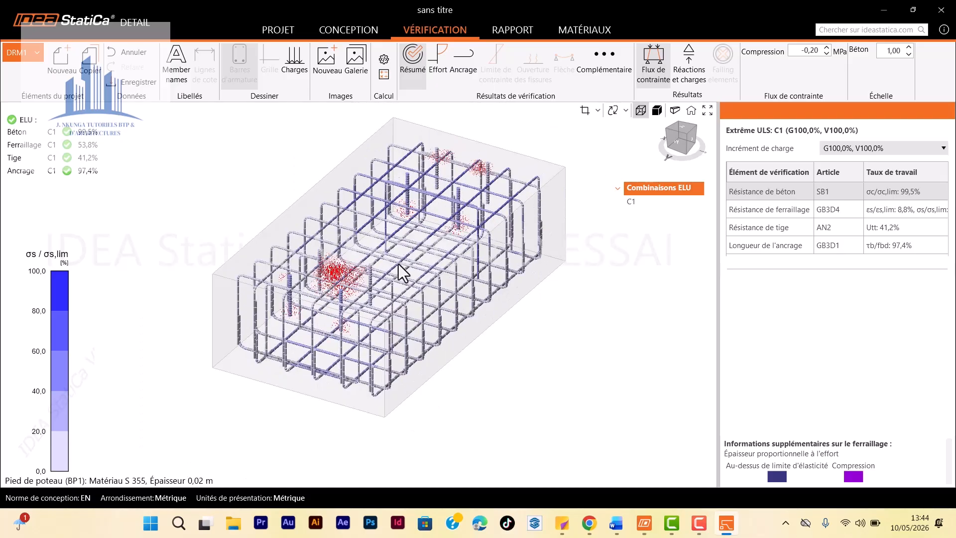
scroll(403, 242, "up", 1)
scroll(402, 242, "down", 1)
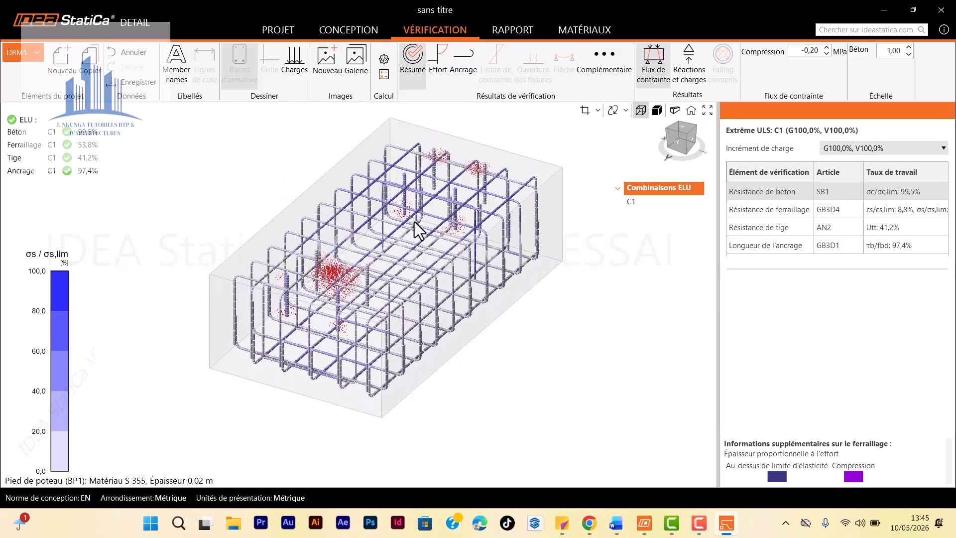
scroll(414, 222, "up", 1)
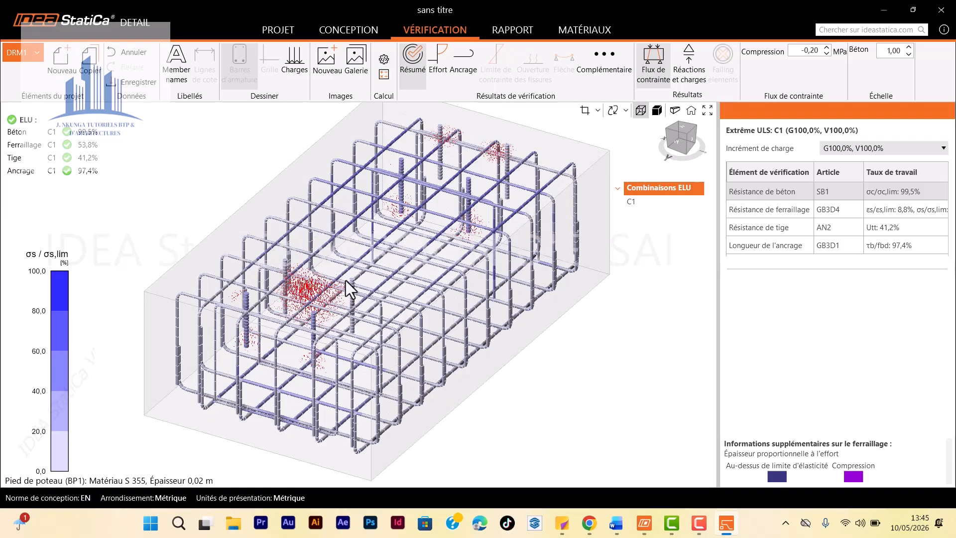
scroll(345, 280, "up", 1)
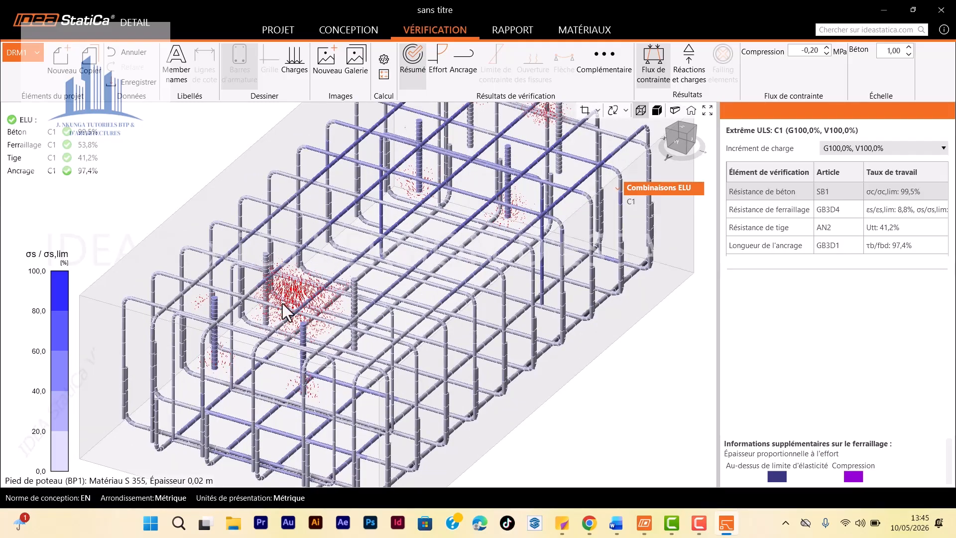
scroll(304, 289, "down", 1)
scroll(301, 290, "up", 1)
scroll(299, 284, "down", 1)
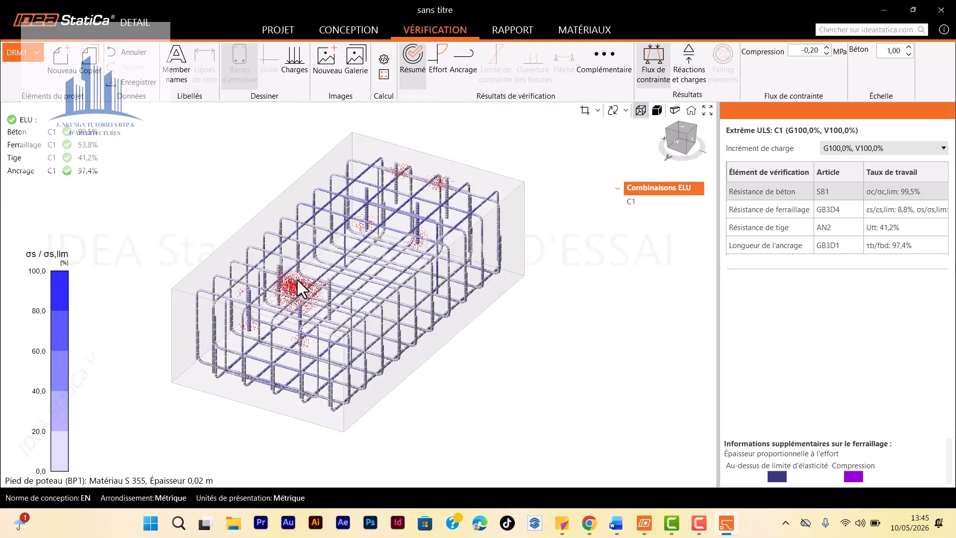
scroll(297, 281, "up", 1)
scroll(298, 280, "down", 1)
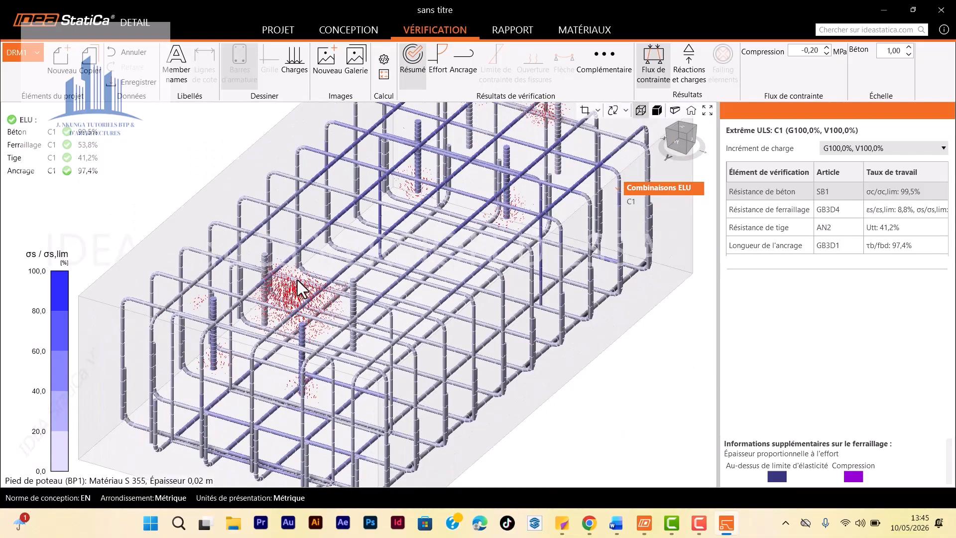
scroll(379, 271, "down", 1)
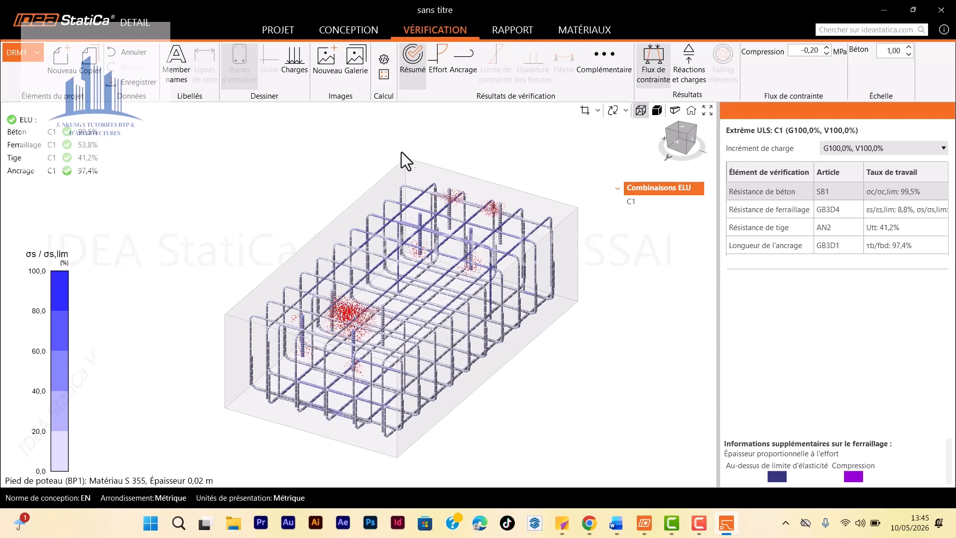
Step: Turn on the load display and examine the complementary deformation results on the block's deformed shape
left_click(289, 68)
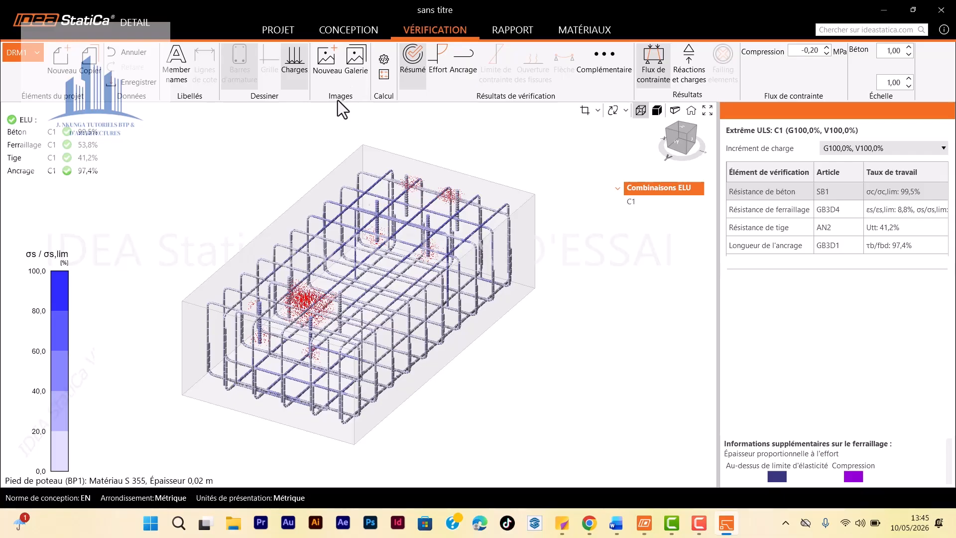
left_click(599, 72)
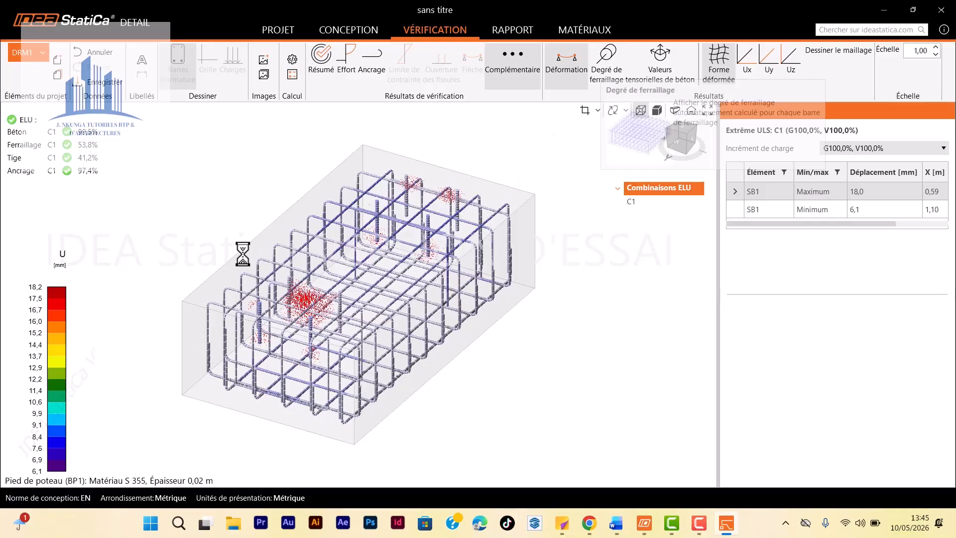
scroll(507, 237, "down", 2)
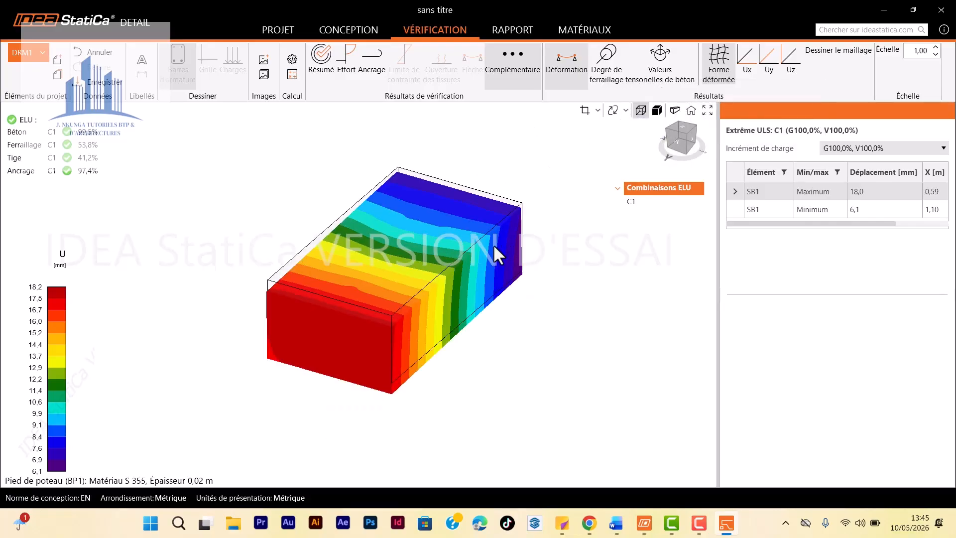
scroll(470, 285, "up", 2)
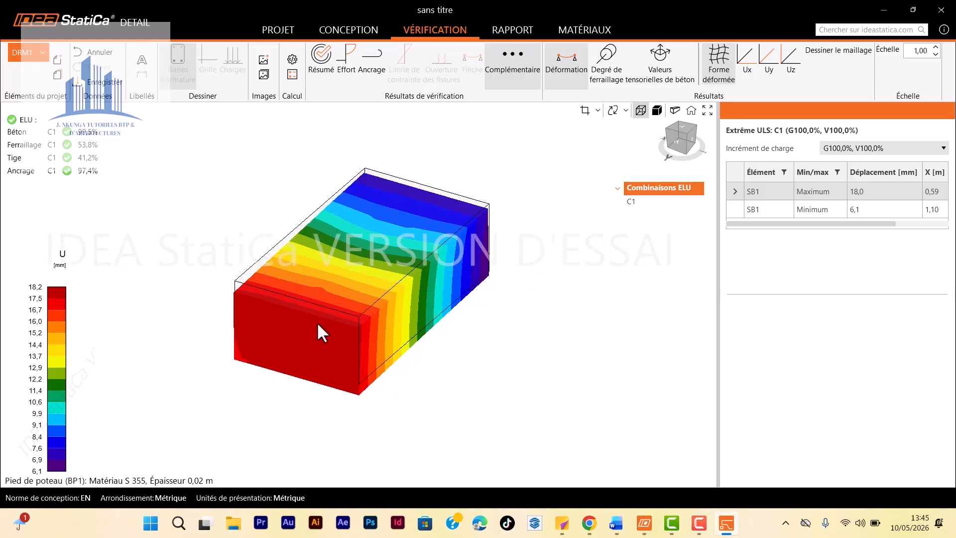
scroll(317, 322, "up", 2)
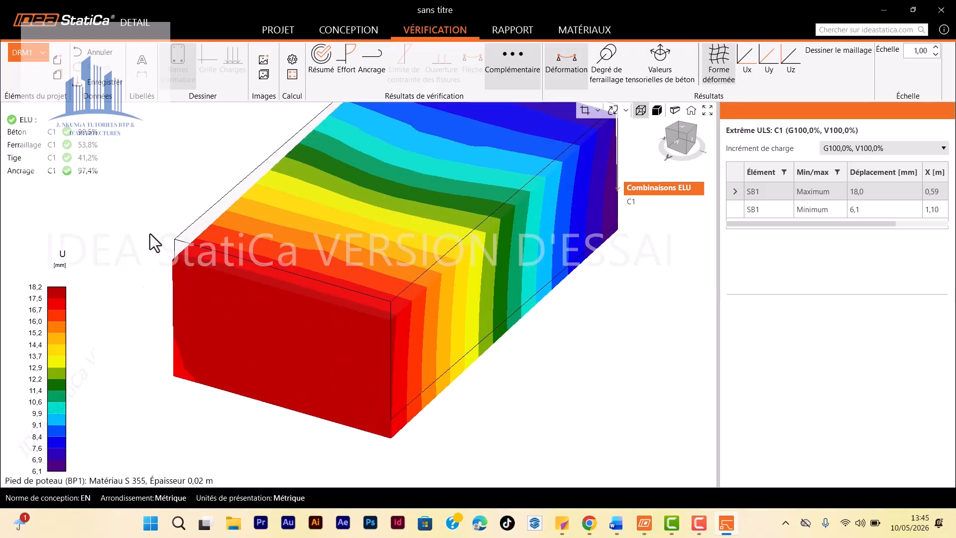
scroll(329, 343, "down", 2)
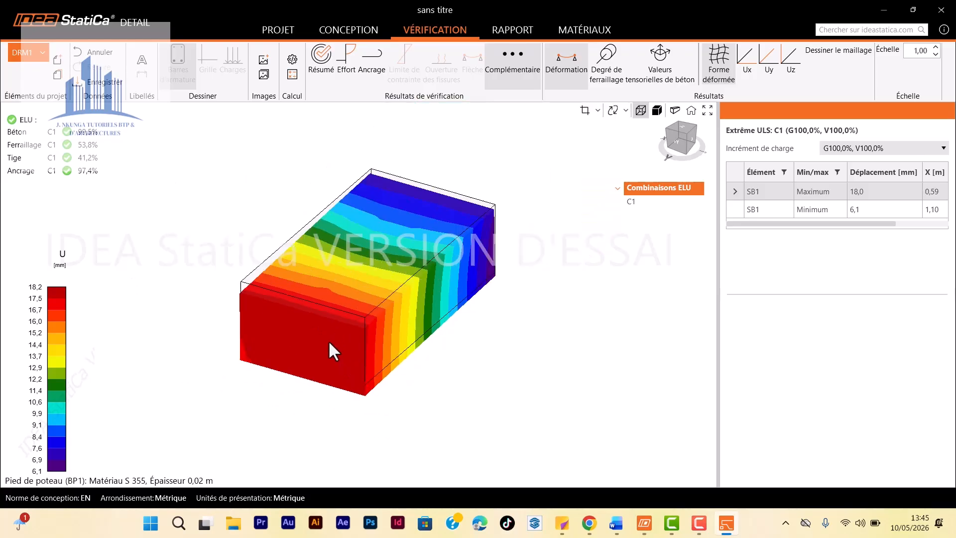
scroll(350, 244, "up", 2)
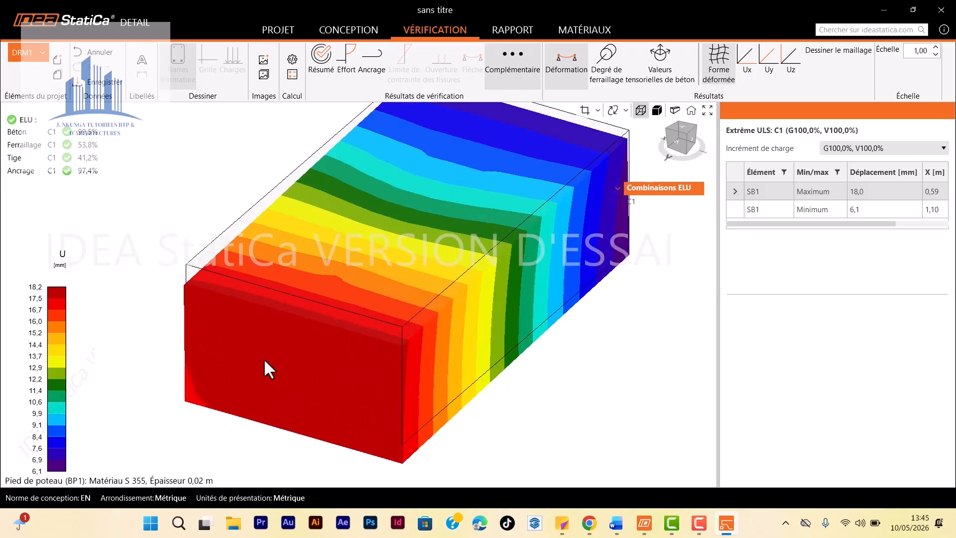
scroll(305, 392, "down", 2)
scroll(332, 370, "up", 3)
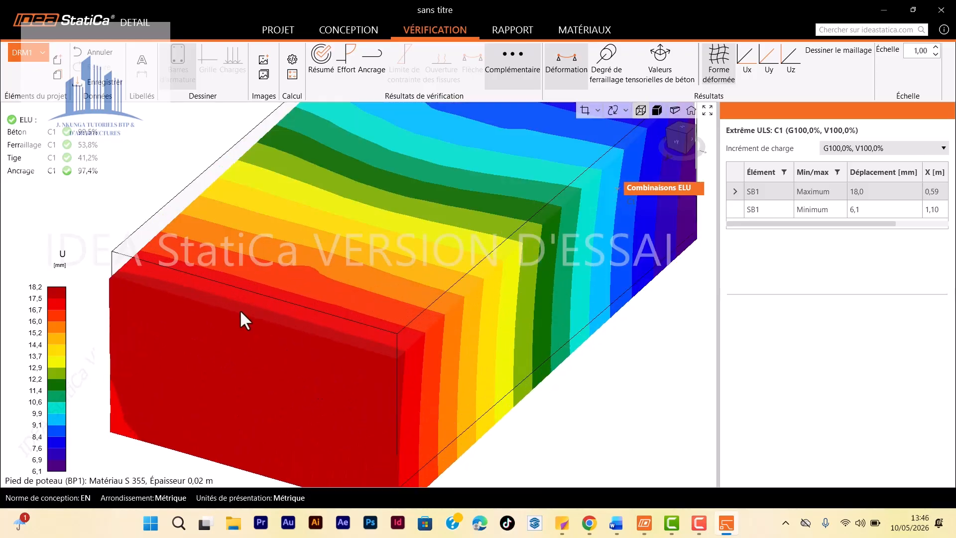
scroll(234, 329, "down", 1)
scroll(281, 303, "up", 1)
scroll(281, 303, "down", 2)
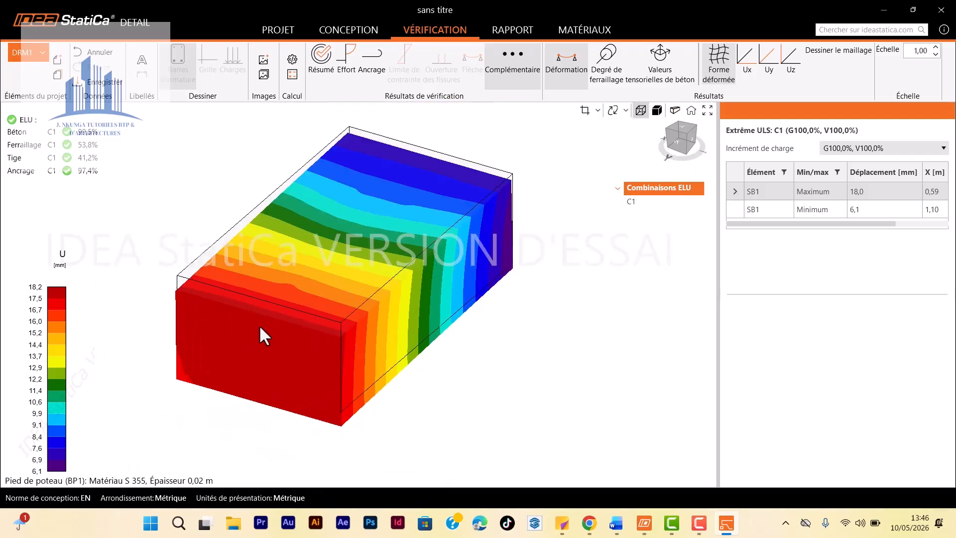
scroll(251, 352, "up", 1)
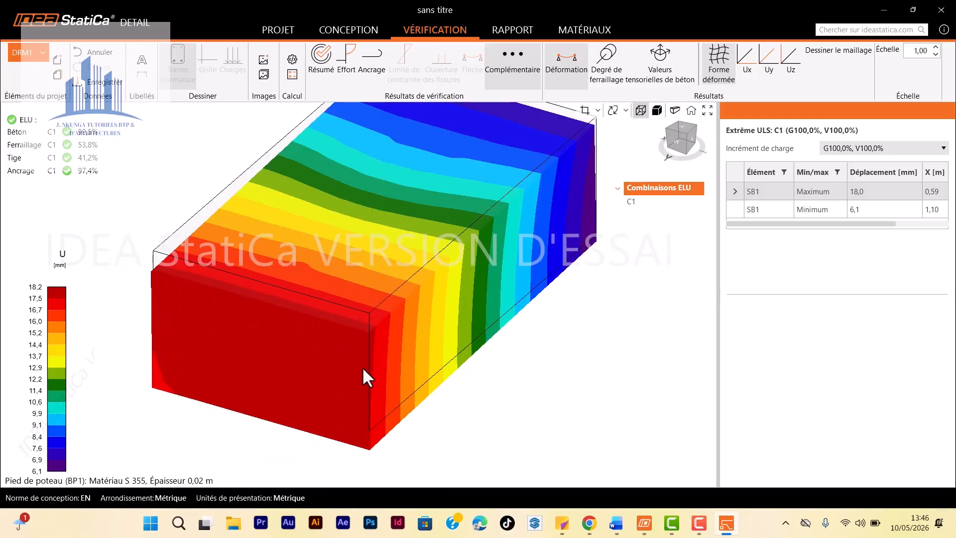
scroll(365, 310, "down", 1)
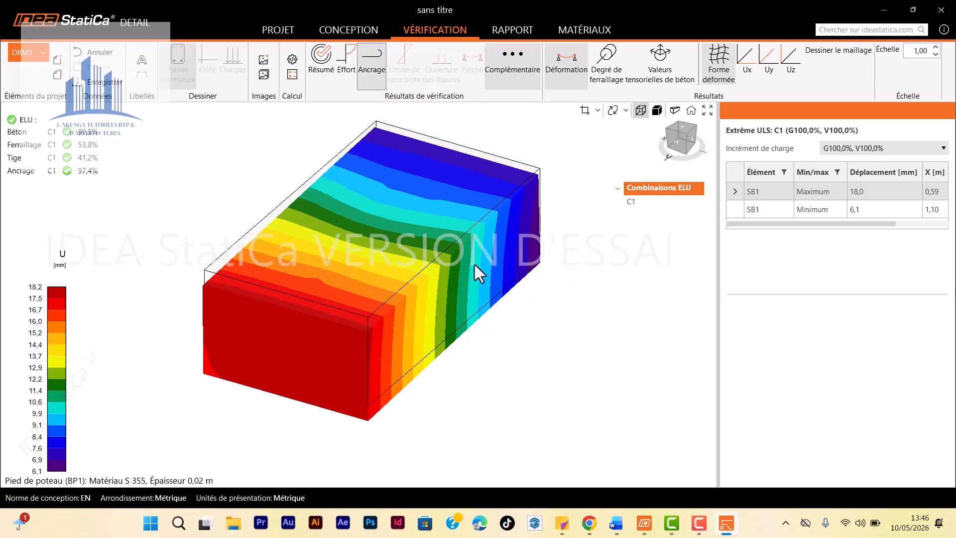
Step: Review the reinforcement anchorage results as the τb/fbd bond stress ratio
scroll(325, 308, "down", 1)
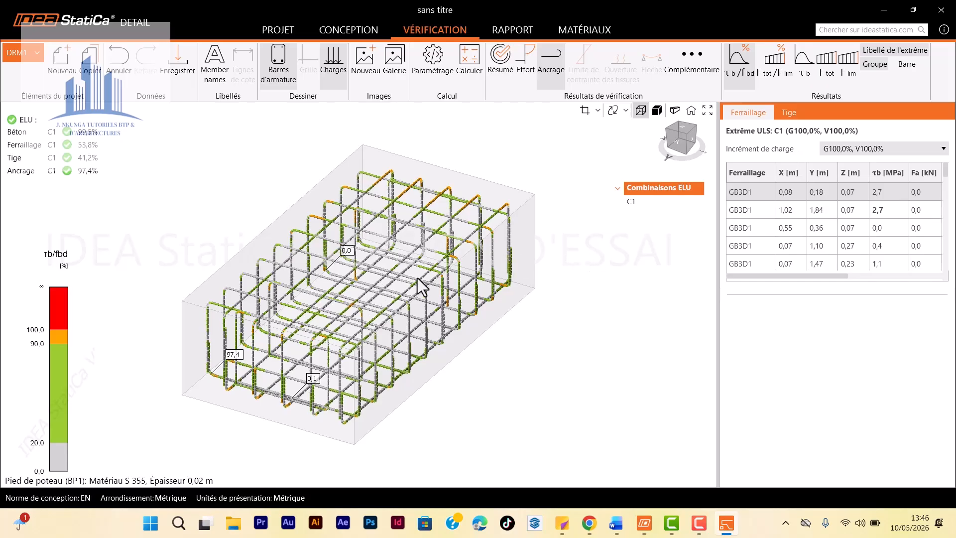
scroll(363, 297, "up", 3)
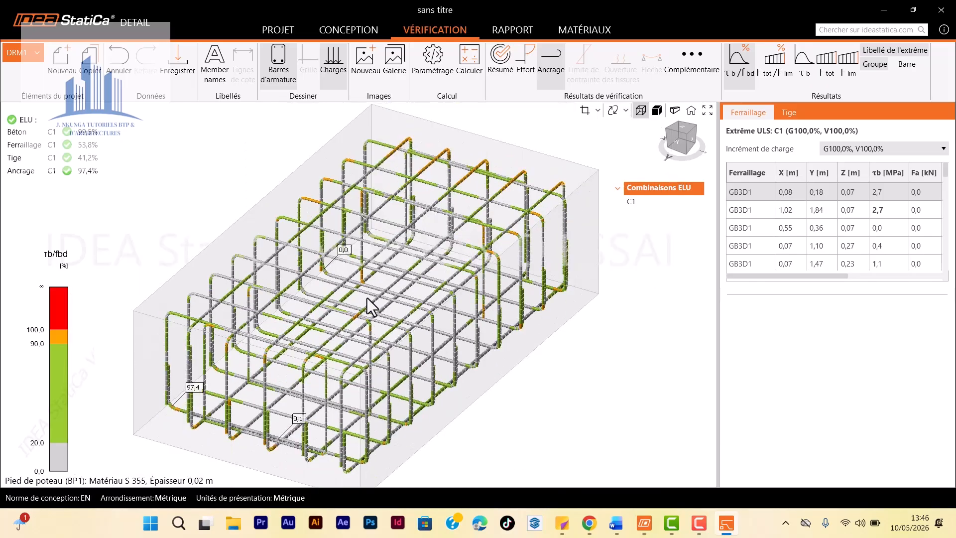
scroll(363, 297, "down", 2)
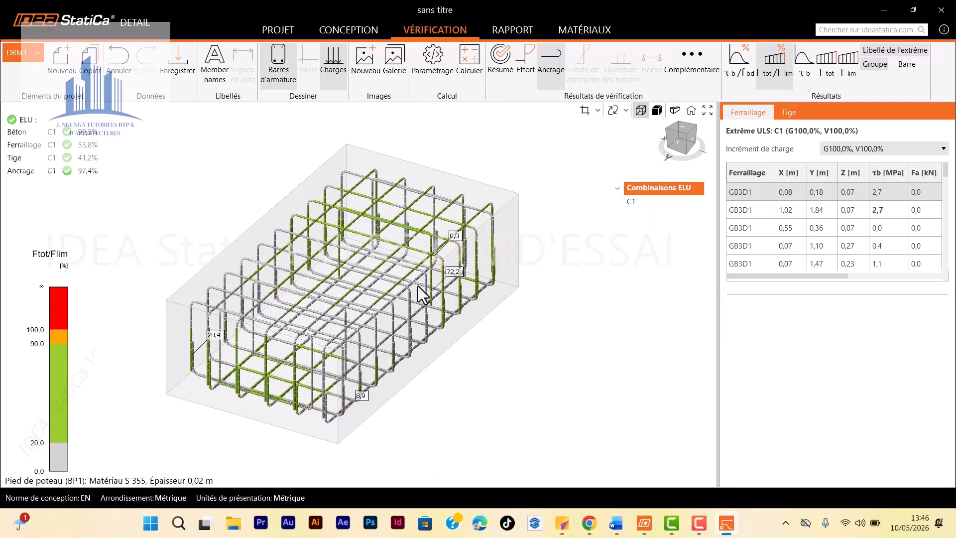
Step: Review the reinforcement anchorage results as the Ftot/Flim force ratio
scroll(418, 286, "up", 5)
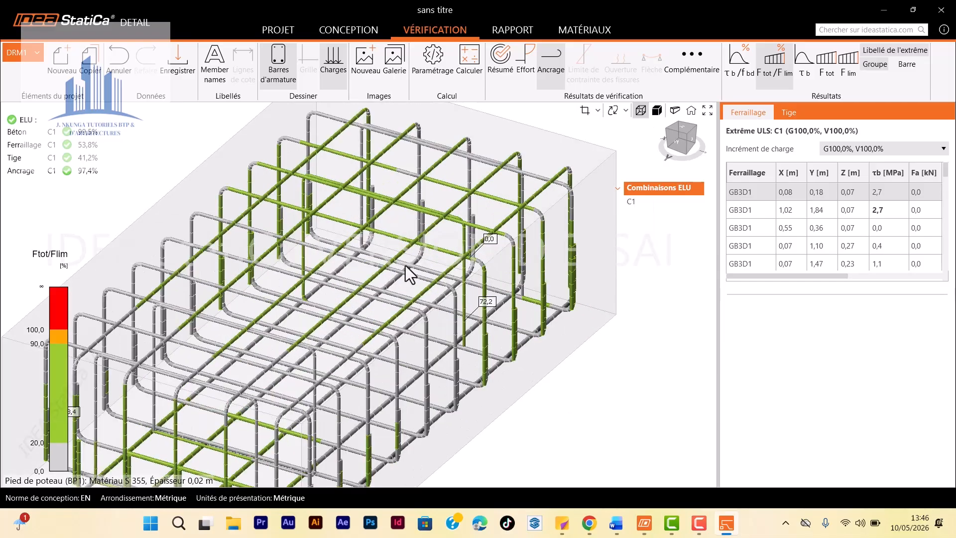
scroll(405, 265, "down", 4)
scroll(398, 269, "up", 2)
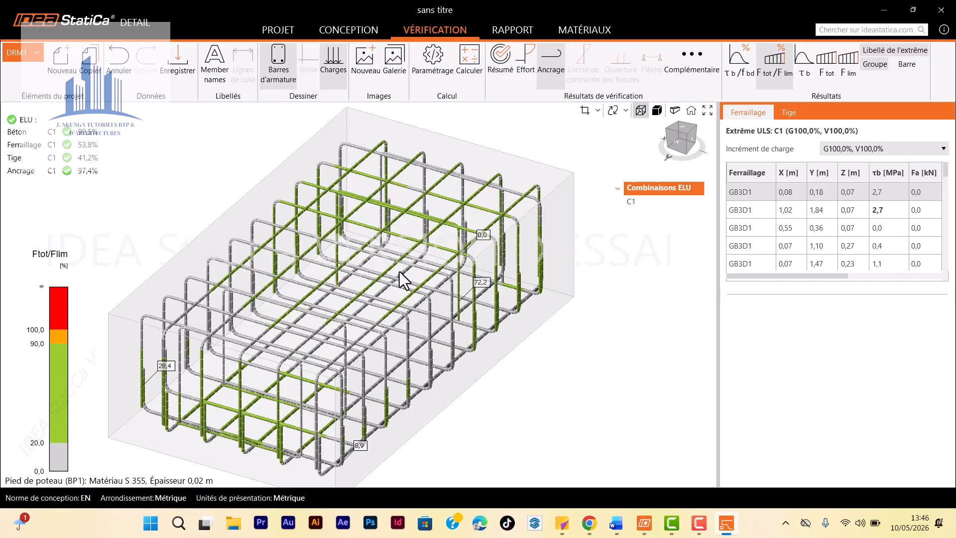
Step: Include all sections in the report, among them the brief results summary, configuration, Base théorique and Infos sur le logiciel, and generate it
left_click(516, 31)
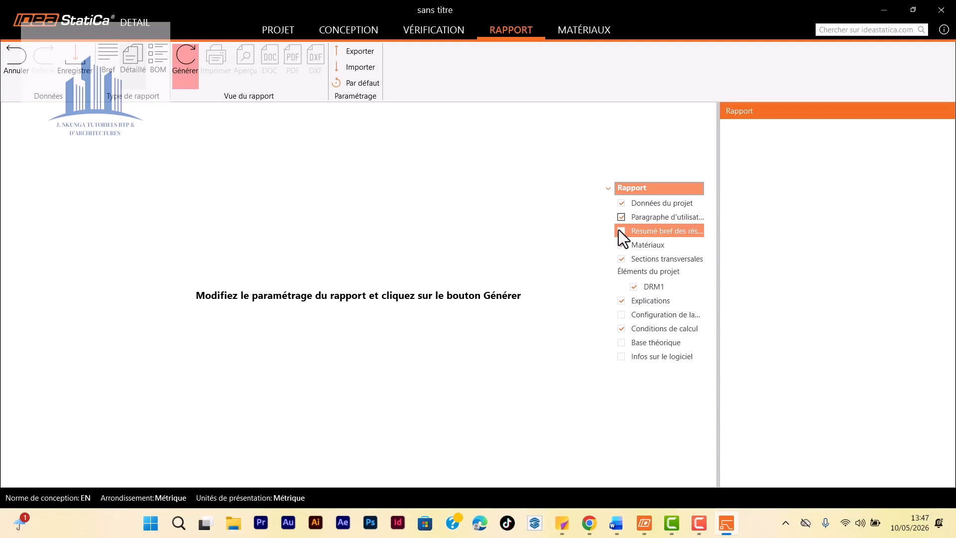
left_click(620, 231)
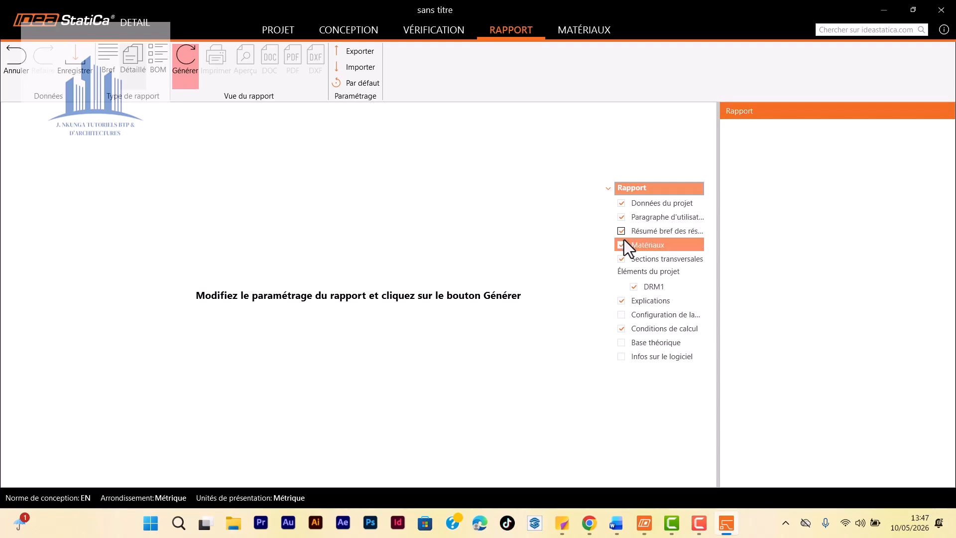
left_click(625, 317)
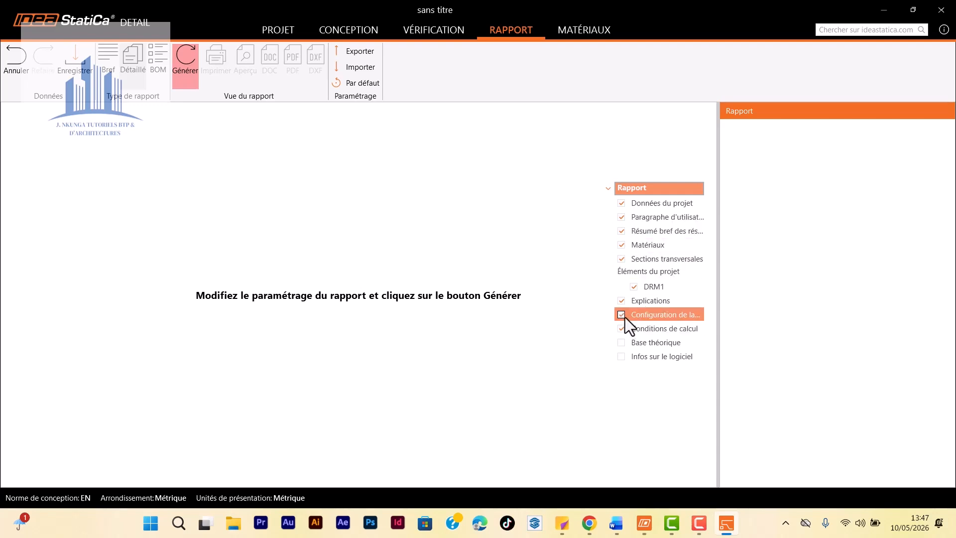
left_click(621, 357)
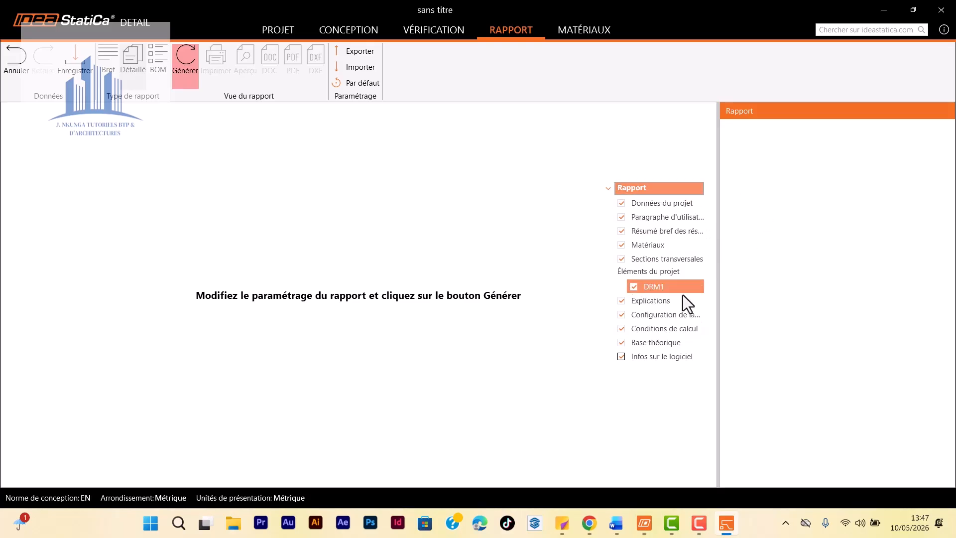
left_click(188, 77)
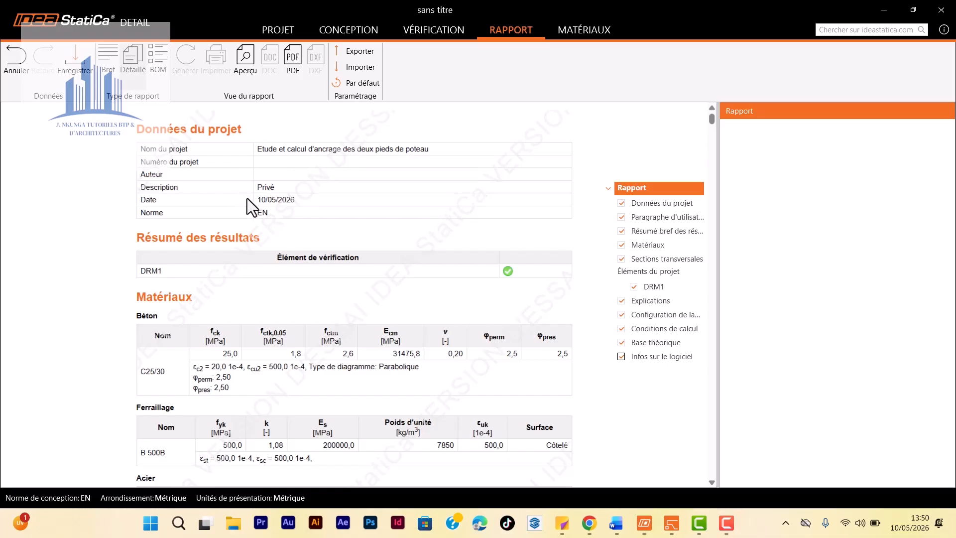
Step: Read the report's project data, results summary, material properties and HEB260 cross-sections
scroll(172, 194, "down", 3)
scroll(196, 201, "up", 1)
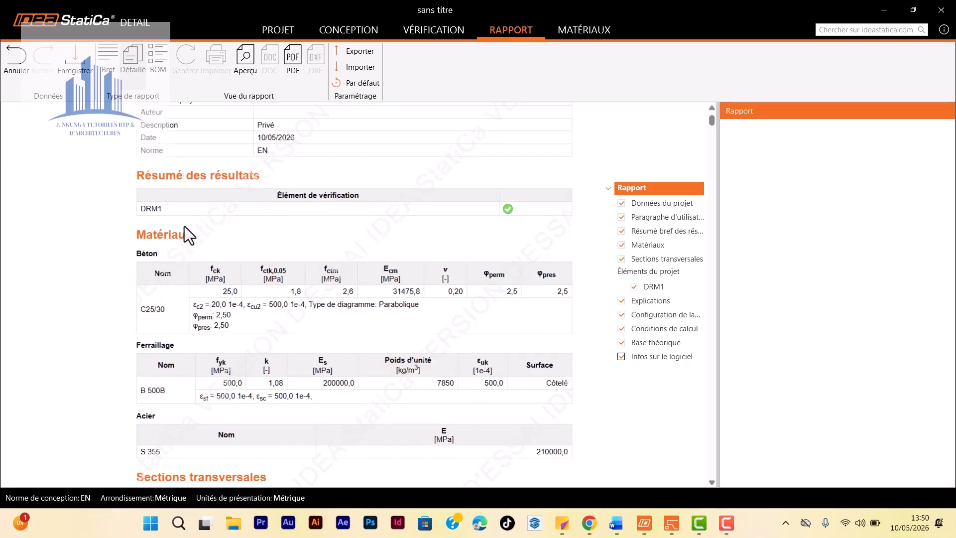
scroll(185, 227, "down", 2)
scroll(298, 264, "down", 2)
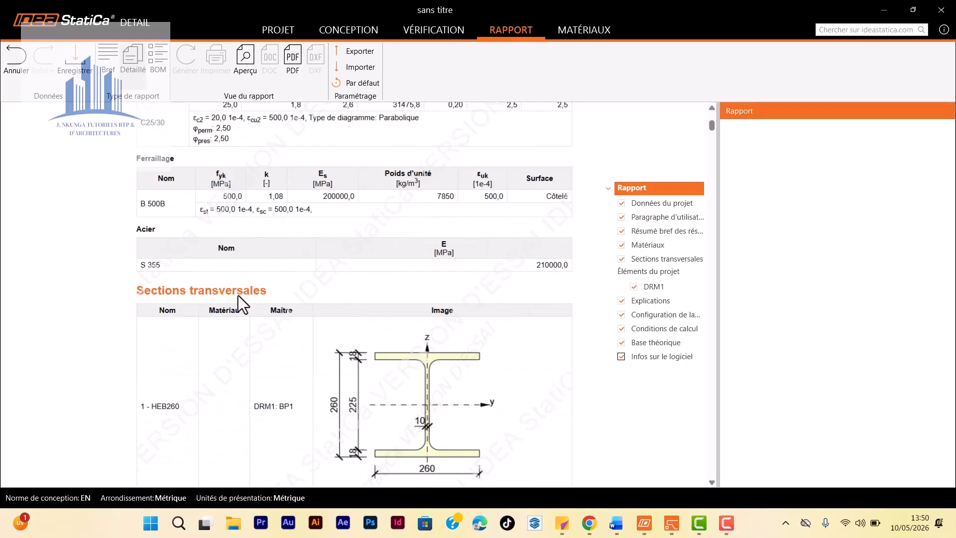
scroll(218, 309, "down", 4)
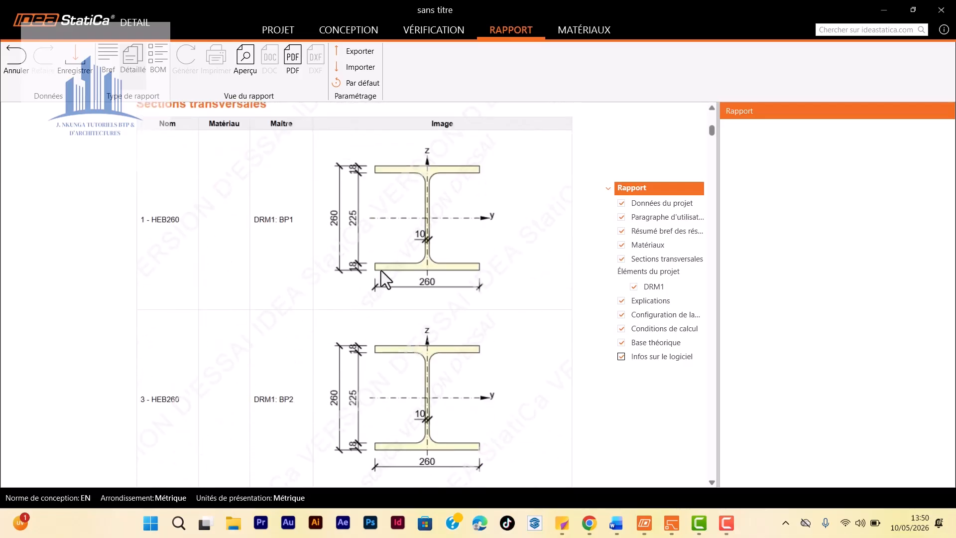
scroll(319, 349, "down", 1)
scroll(383, 329, "down", 2)
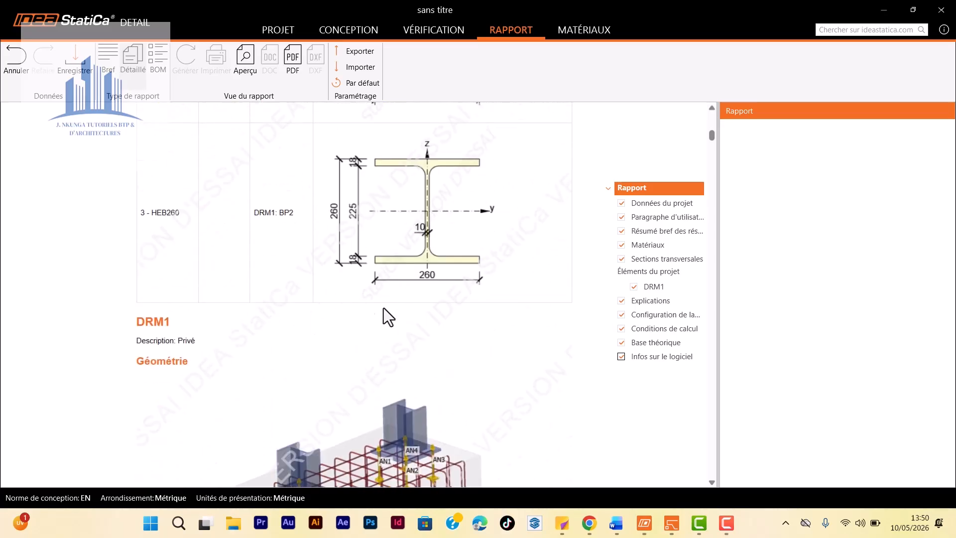
Step: Review the DRM1 geometry, global table of elements, load cases LC1 and LC2 and combination C1 in the report
scroll(187, 324, "down", 1)
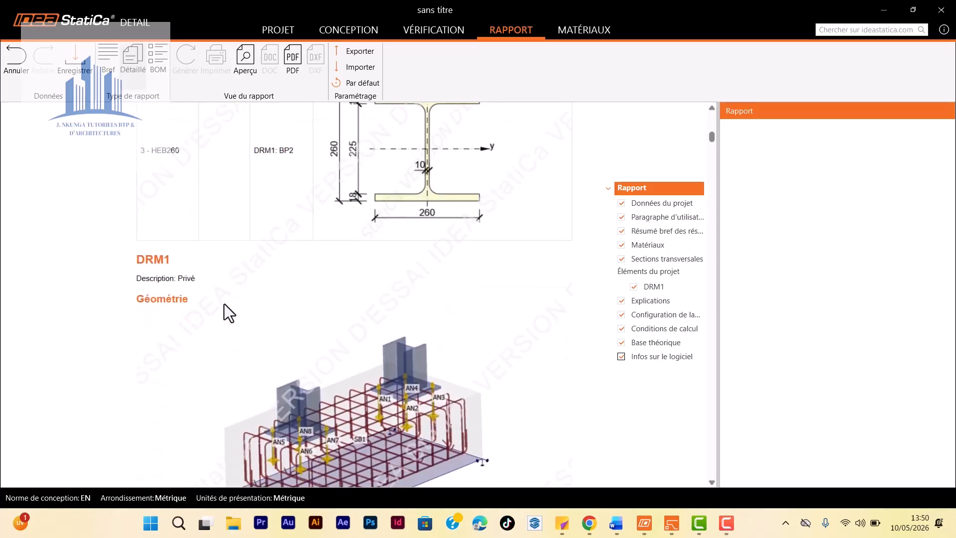
scroll(190, 313, "down", 2)
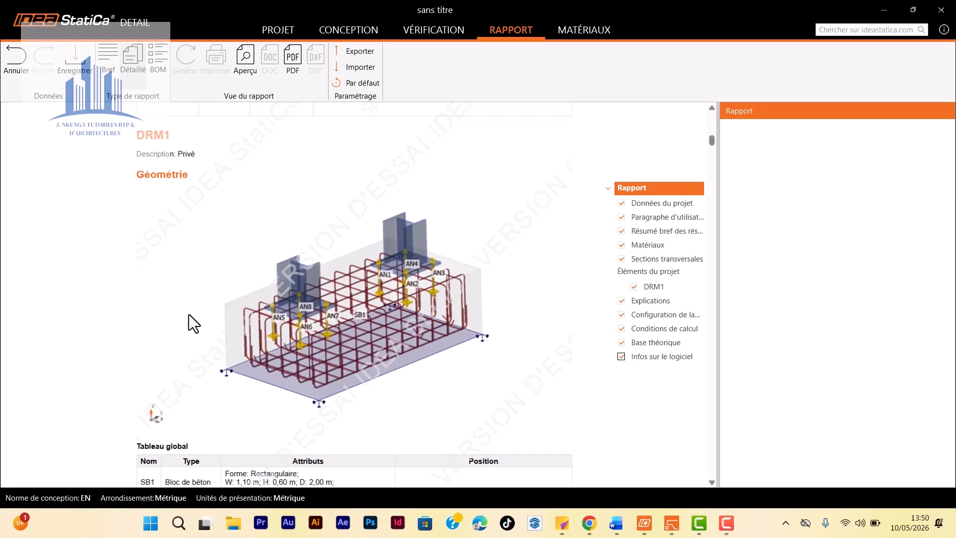
scroll(216, 311, "down", 1)
scroll(216, 311, "down", 3)
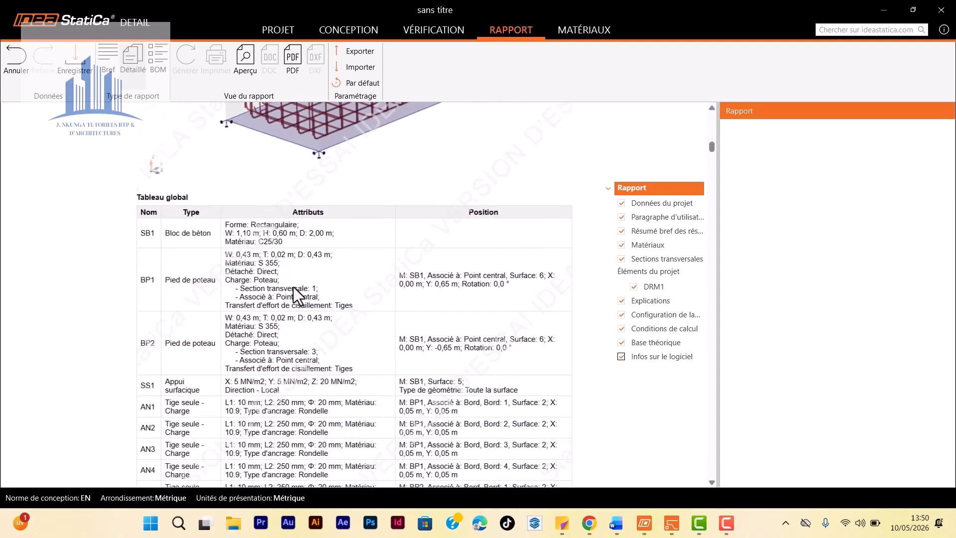
scroll(249, 188, "down", 1)
scroll(327, 332, "down", 5)
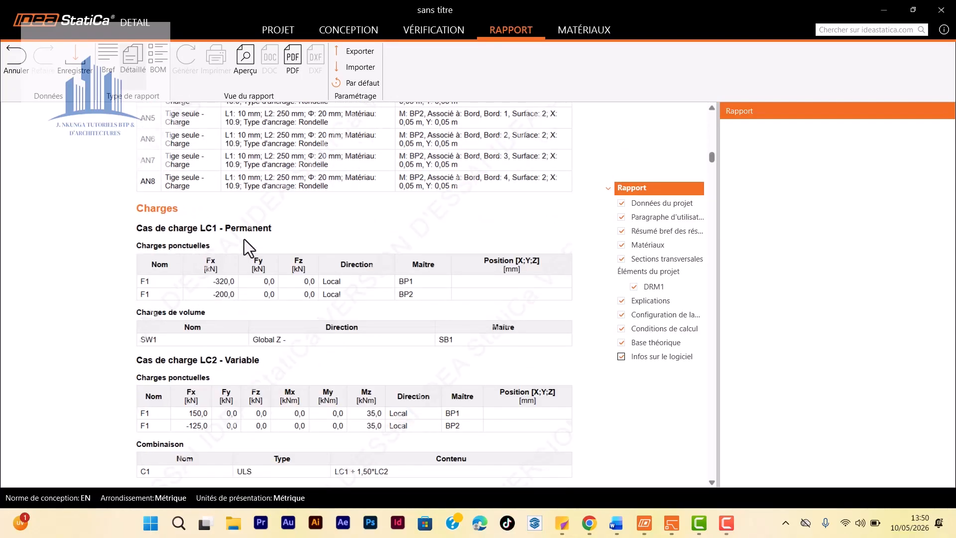
scroll(245, 239, "down", 1)
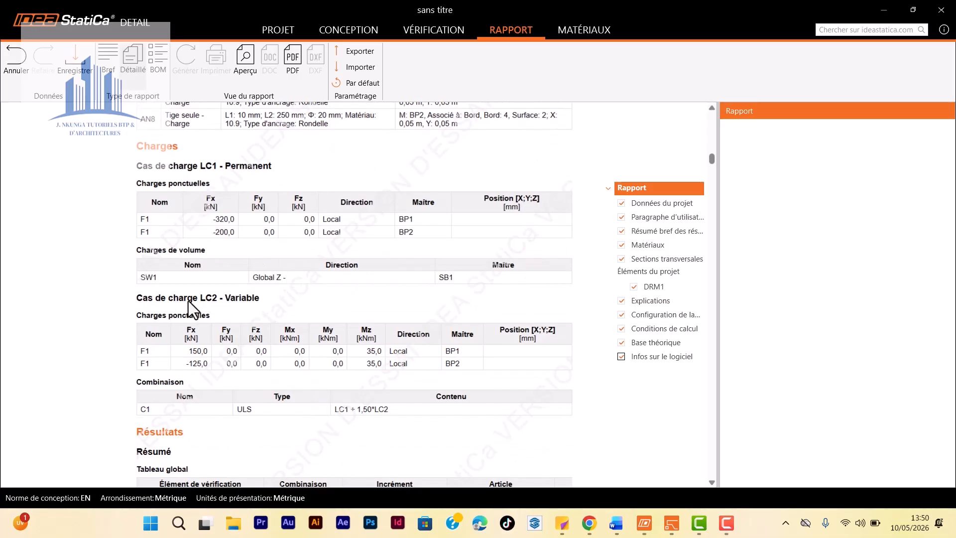
scroll(263, 319, "down", 1)
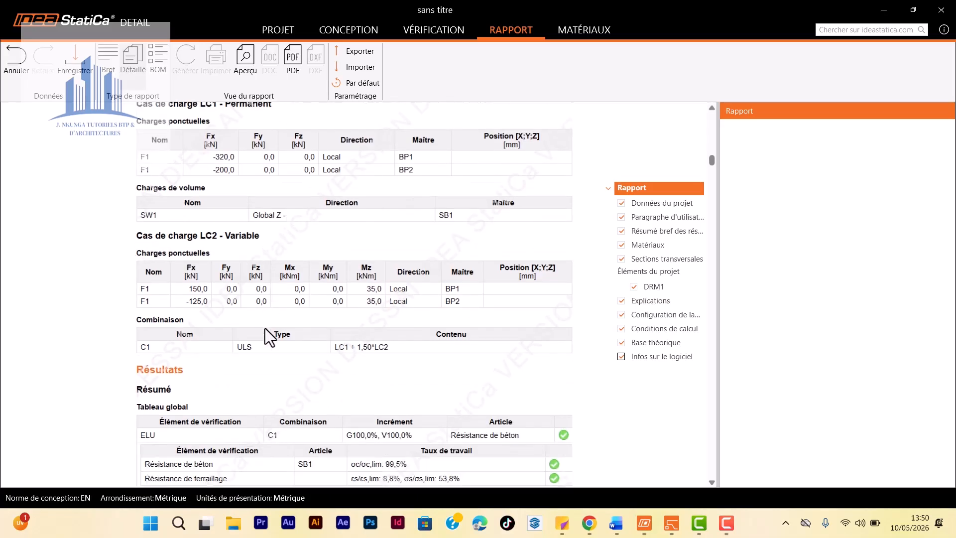
Step: Examine the report's ULS summary, stress flow, reactions and detailed resistance tables for concrete, reinforcement and anchor rods
scroll(264, 328, "down", 4)
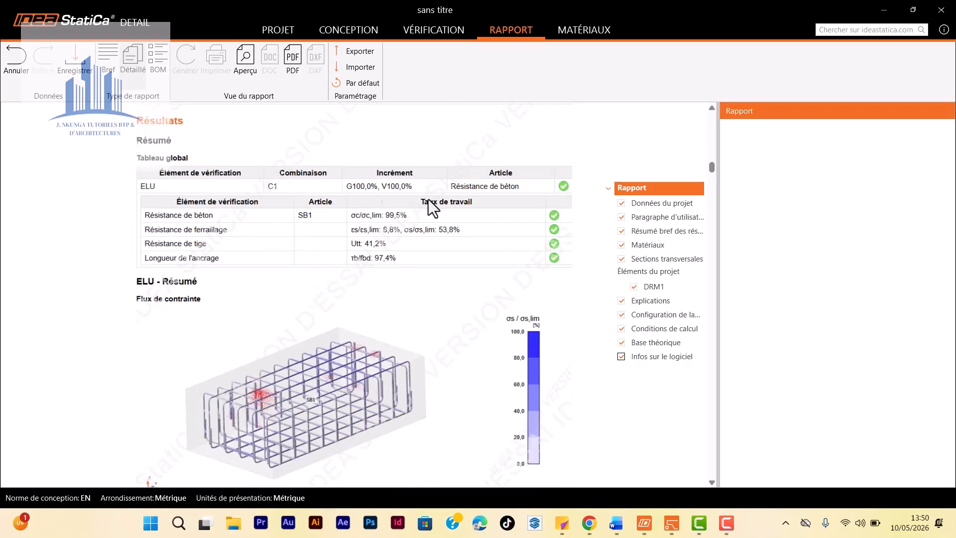
scroll(386, 322, "down", 1)
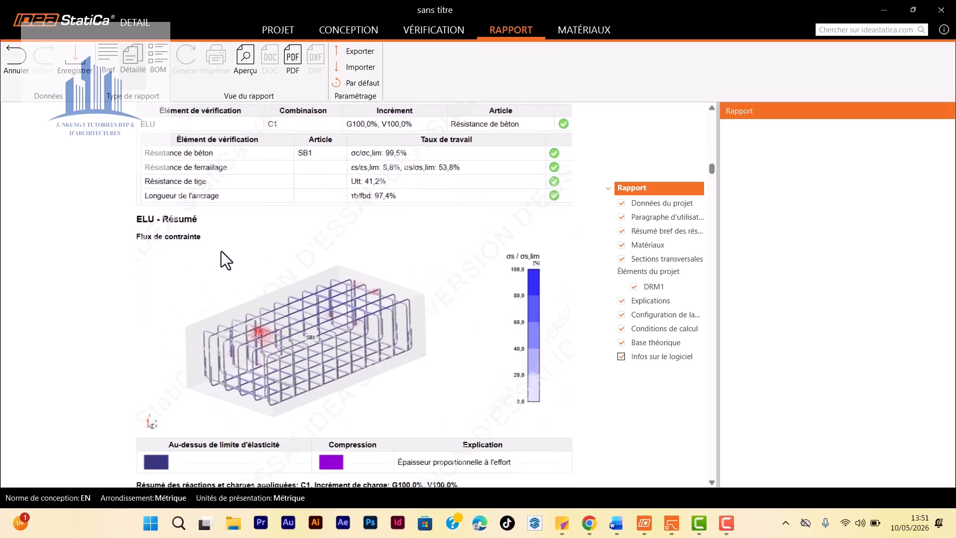
scroll(221, 251, "down", 1)
scroll(235, 259, "down", 2)
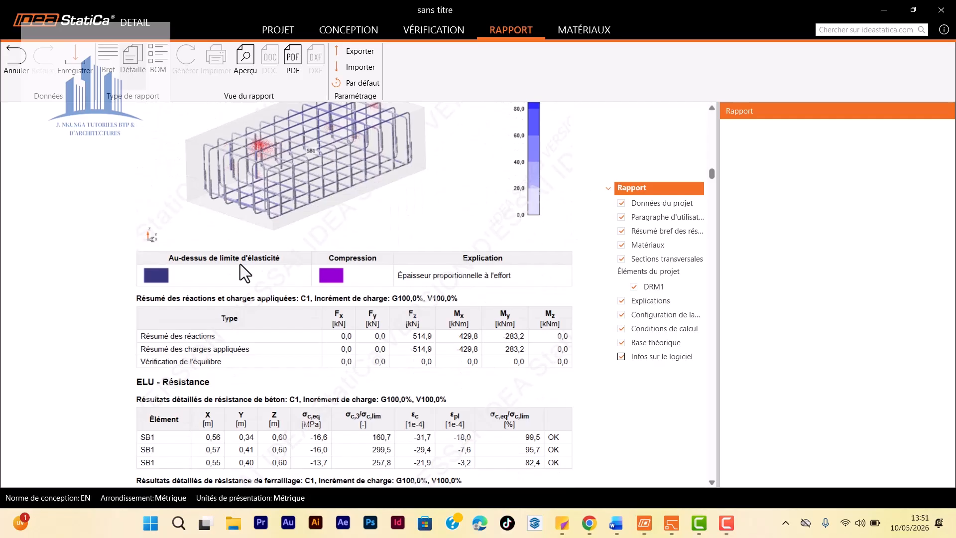
scroll(376, 244, "down", 2)
scroll(371, 251, "up", 2)
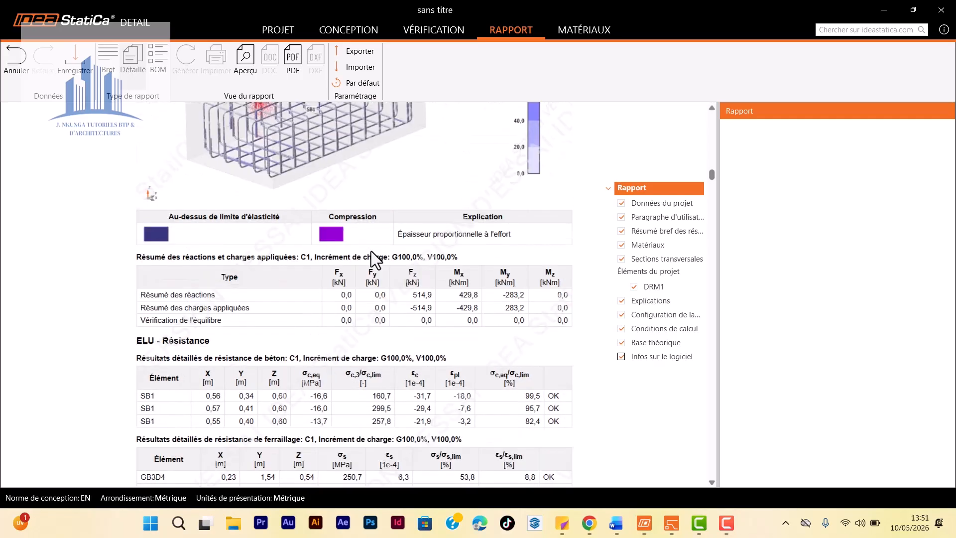
scroll(338, 224, "up", 1)
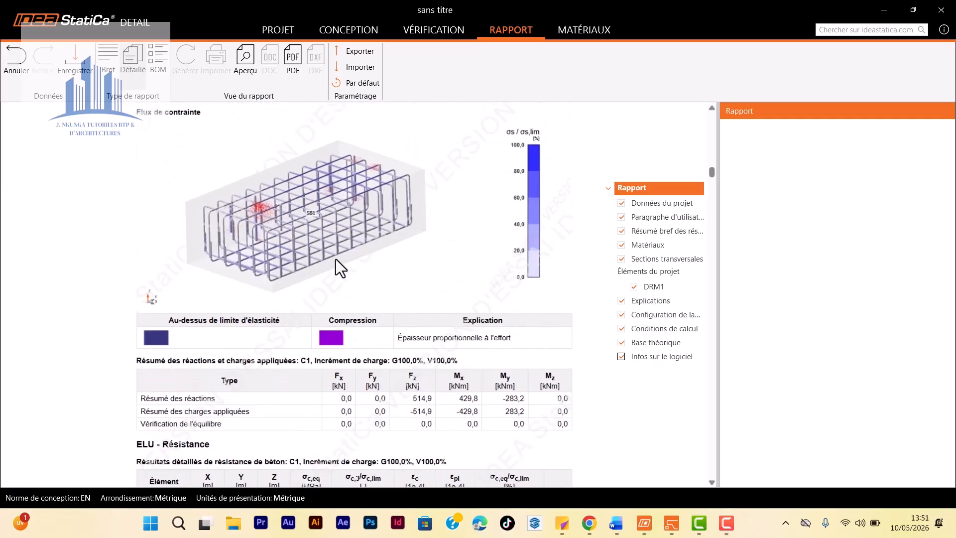
scroll(336, 260, "down", 3)
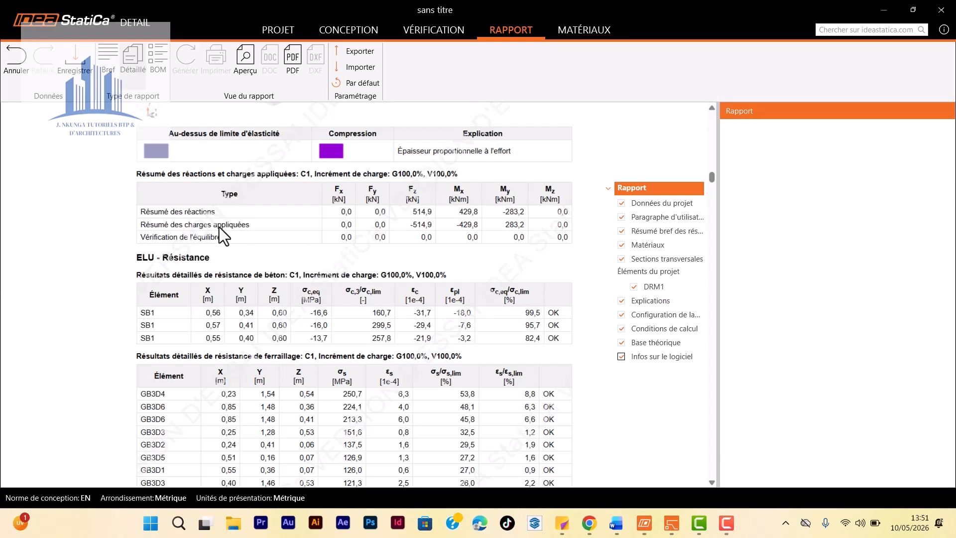
scroll(243, 251, "down", 10)
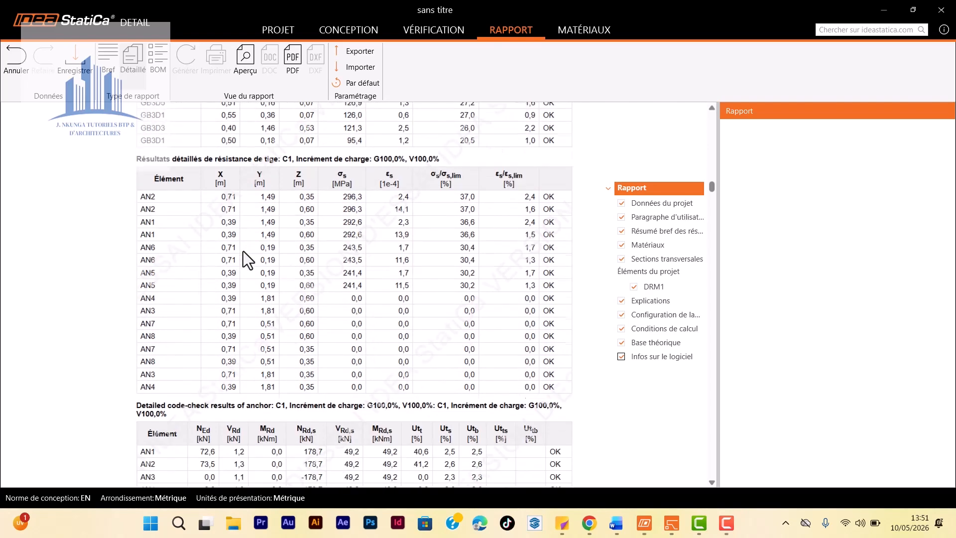
Step: Examine the report's concrete plots of strength ratio, principal stresses, principal and plastic strains, stress directions and compression reduction factor κ
scroll(243, 250, "down", 4)
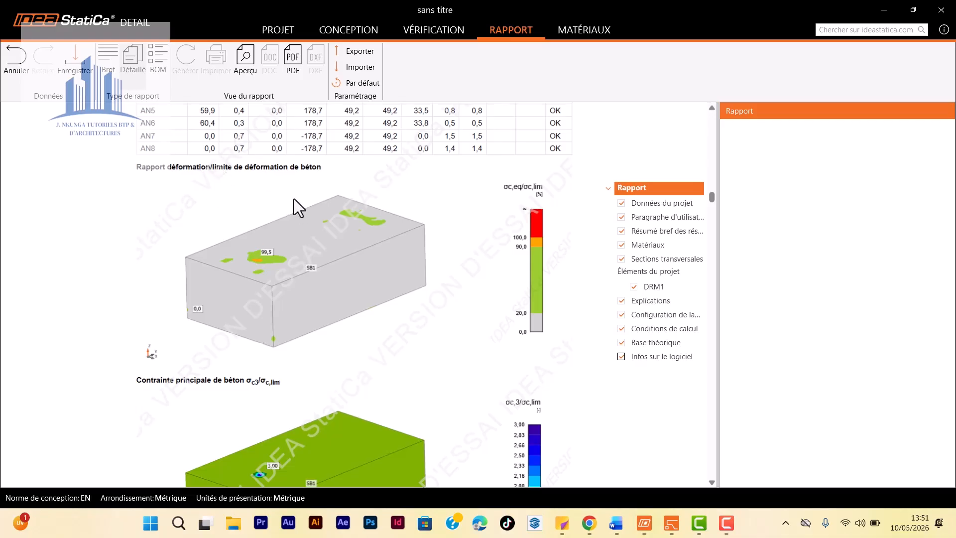
scroll(349, 196, "down", 2)
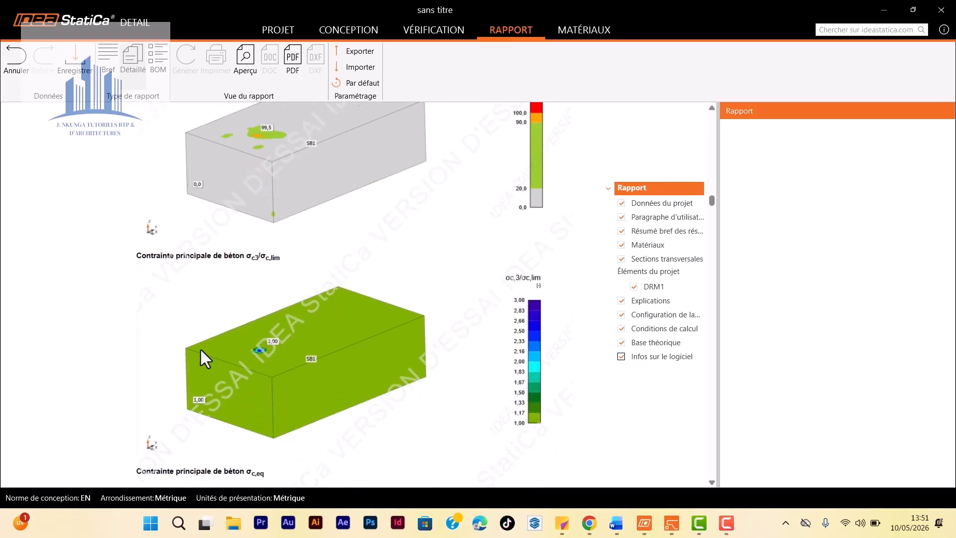
scroll(204, 291, "down", 1)
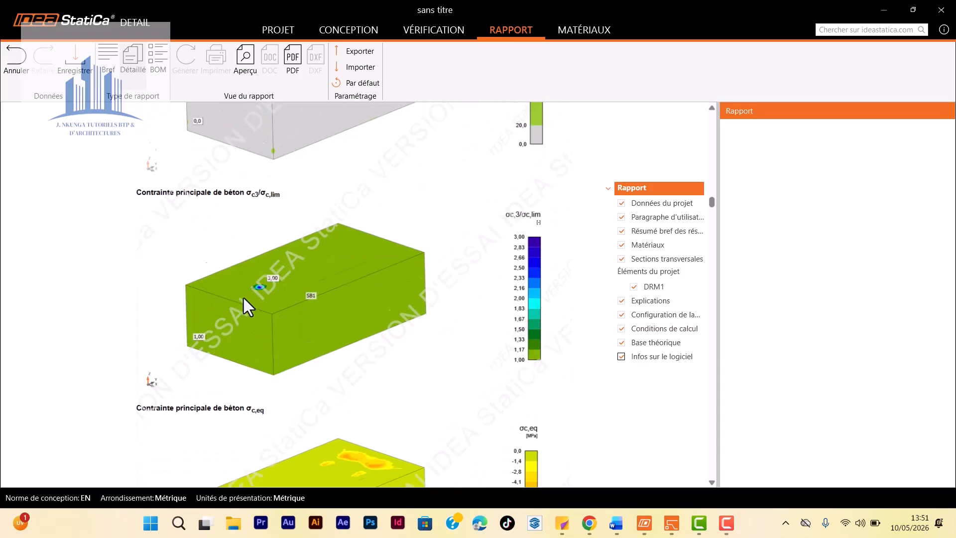
scroll(243, 298, "down", 2)
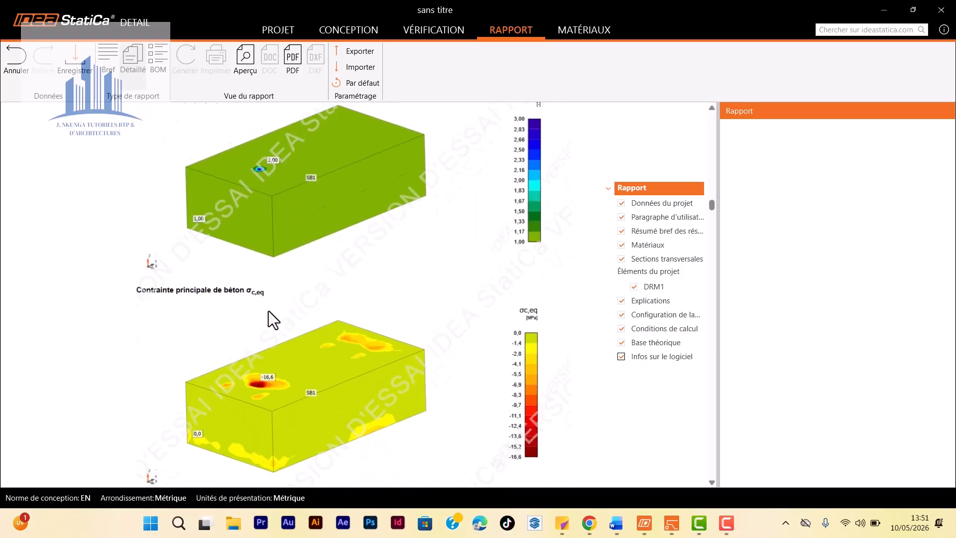
scroll(265, 313, "down", 3)
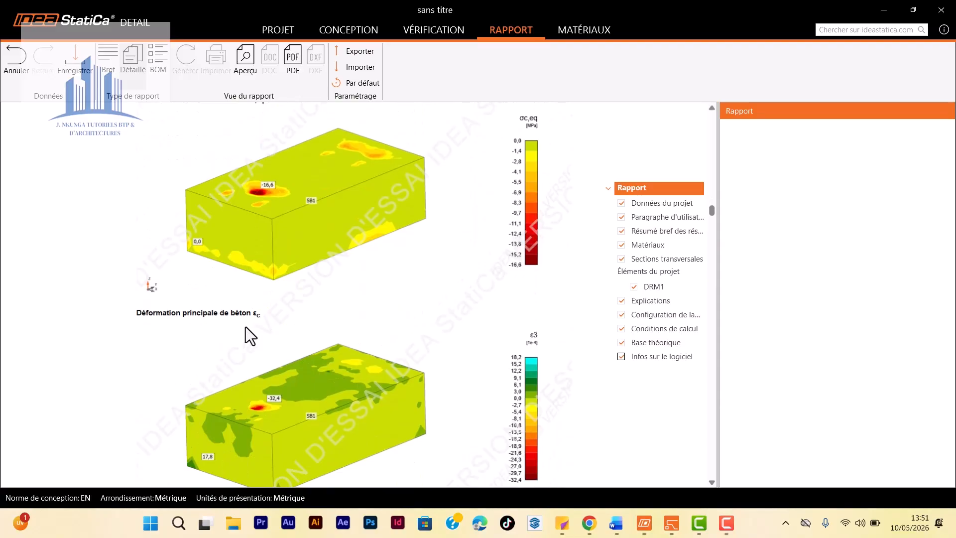
scroll(246, 326, "down", 2)
scroll(246, 326, "down", 2)
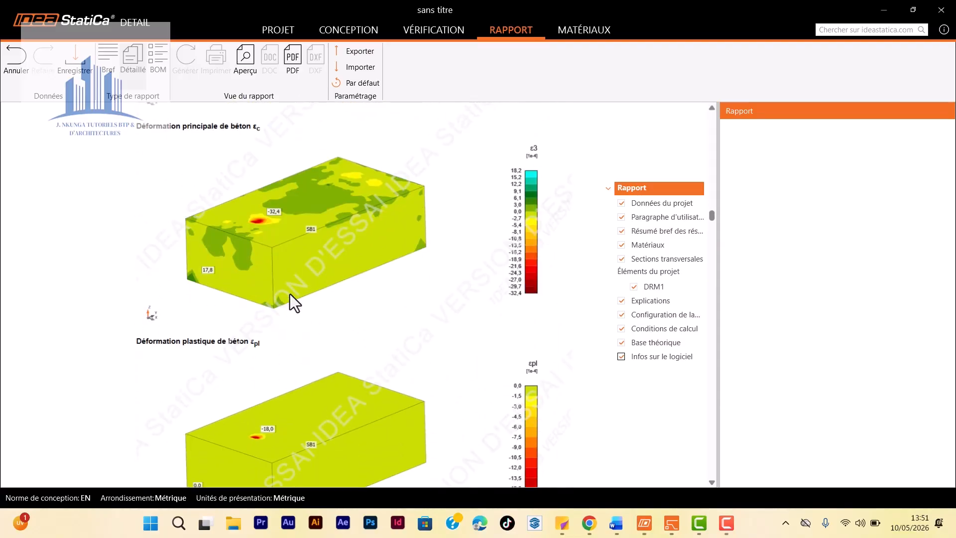
scroll(323, 268, "down", 1)
scroll(172, 309, "down", 3)
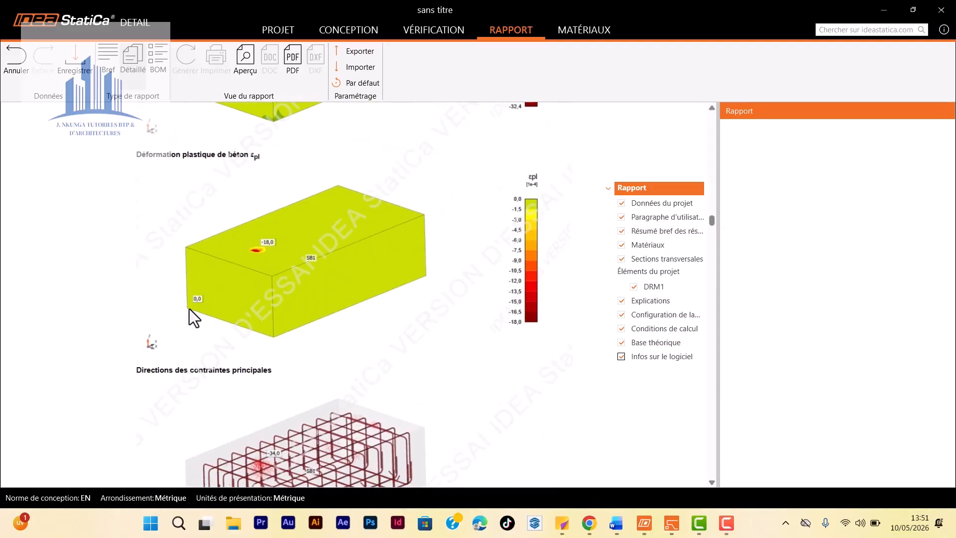
scroll(199, 300, "down", 1)
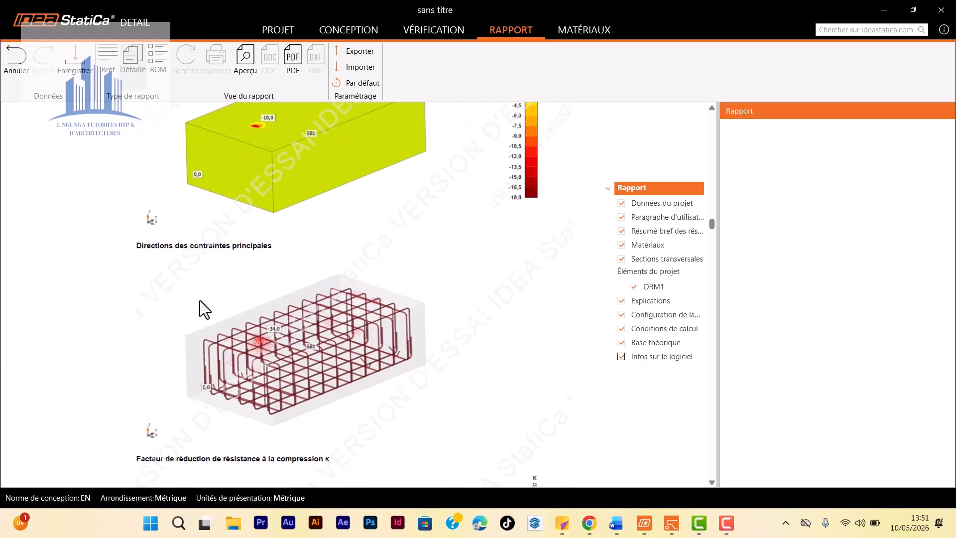
scroll(200, 300, "down", 2)
scroll(200, 300, "down", 1)
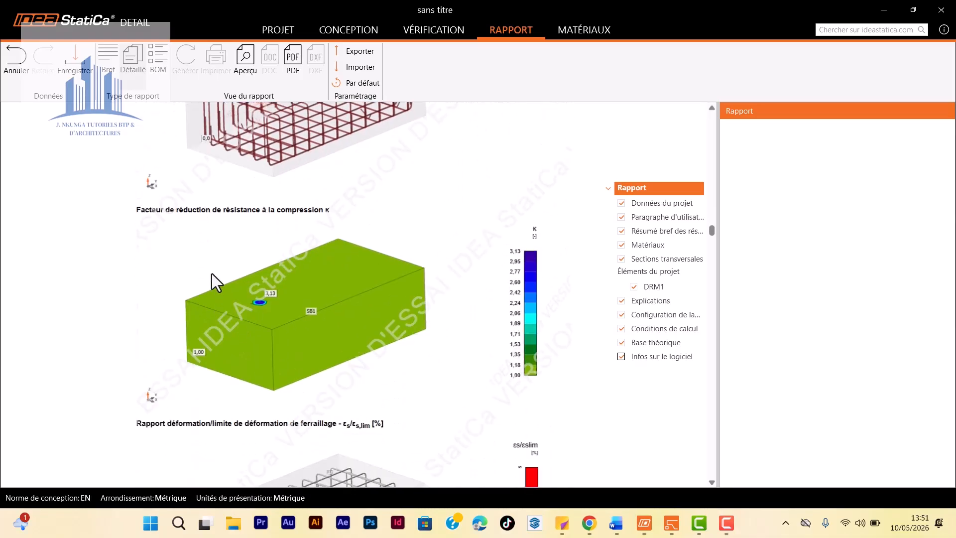
Step: Review the report's reinforcement plots of strain ratio, stress ratio, stress σs and strain εs
scroll(284, 274, "down", 3)
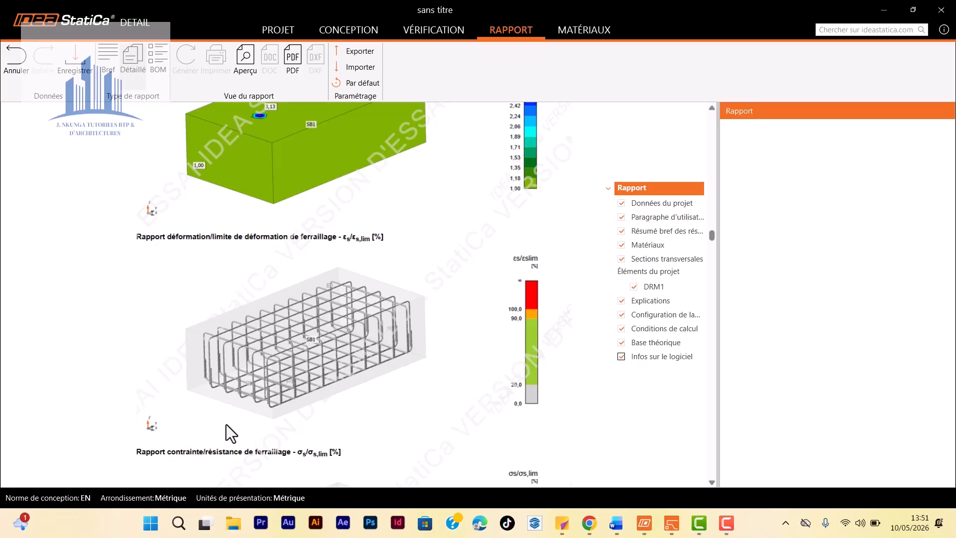
scroll(205, 457, "down", 3)
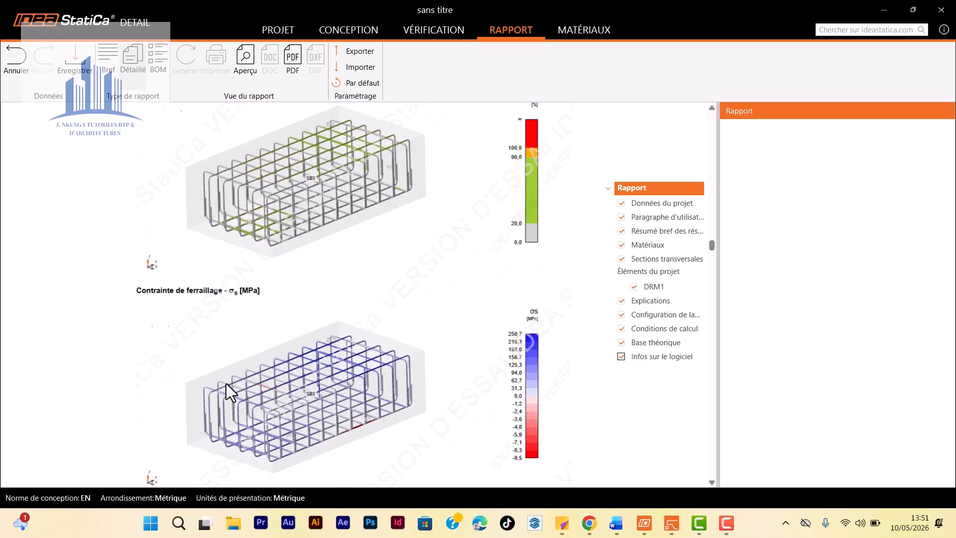
scroll(227, 383, "down", 3)
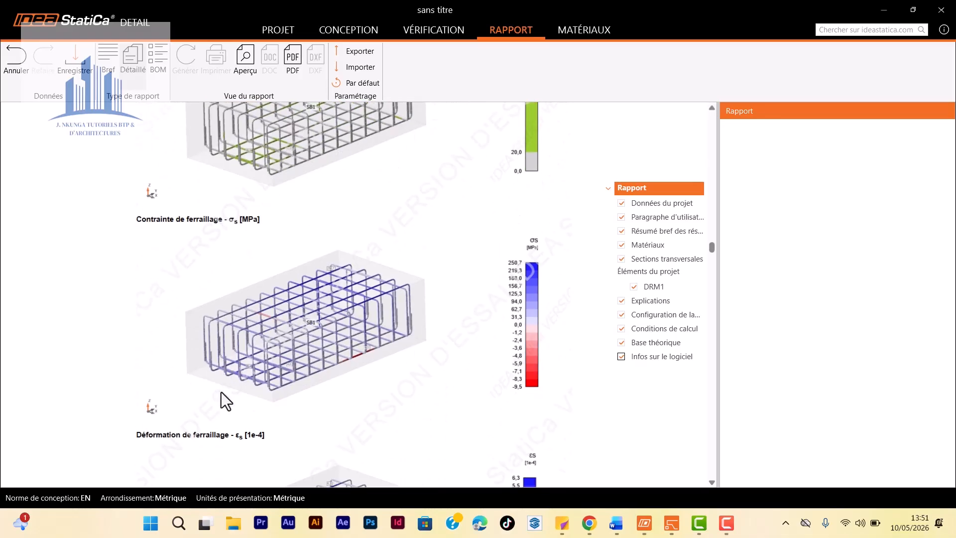
scroll(172, 332, "down", 3)
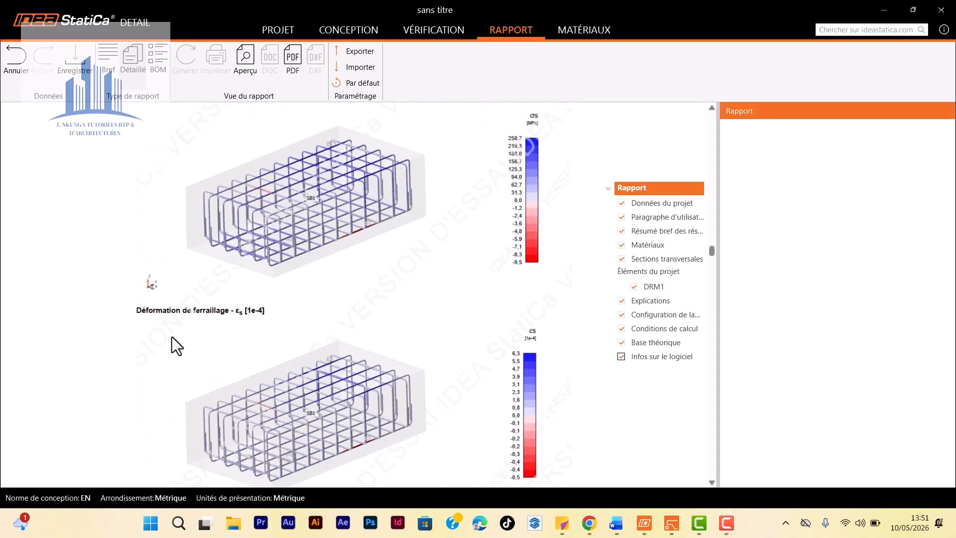
scroll(170, 339, "down", 1)
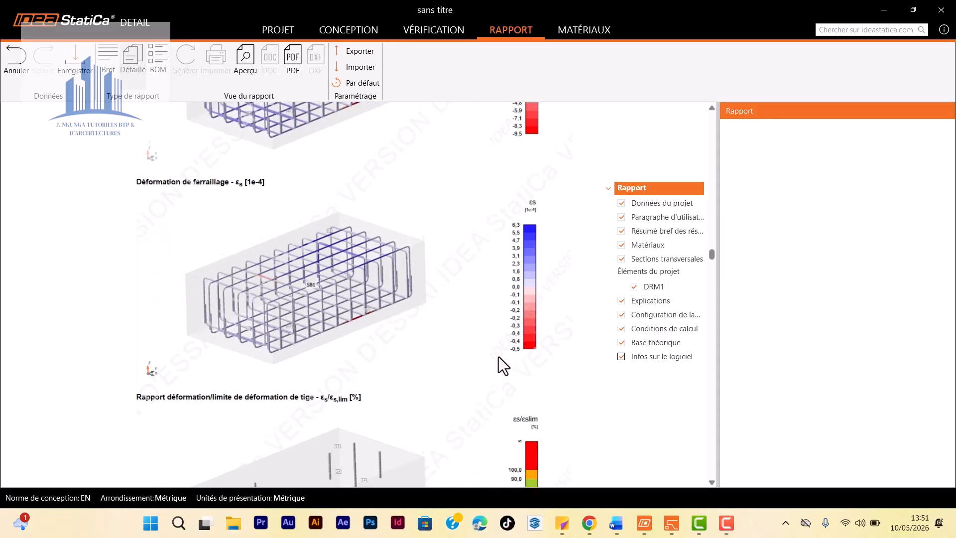
Step: Review the report's anchor rod plots of strain ratio, stress ratio, stress σs and strain εs
scroll(378, 365, "down", 3)
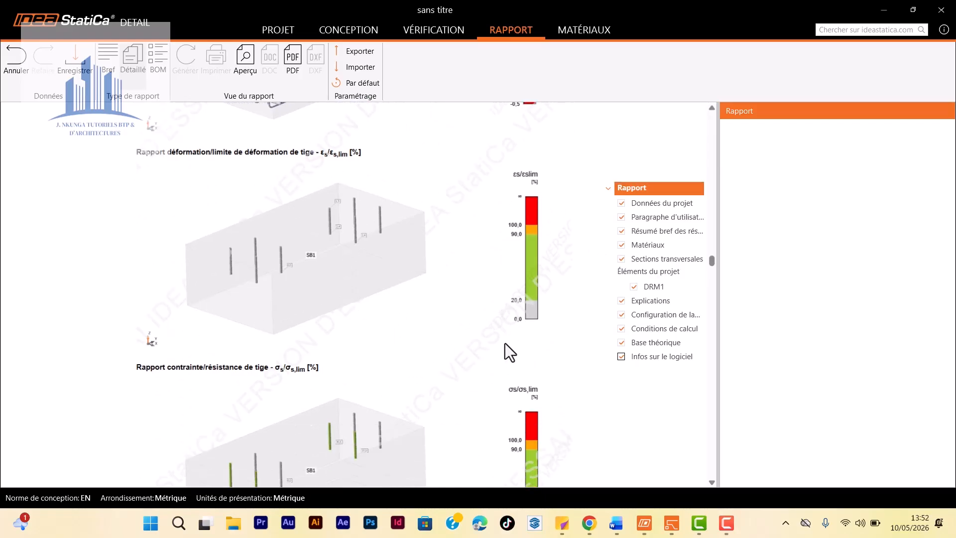
scroll(290, 348, "down", 1)
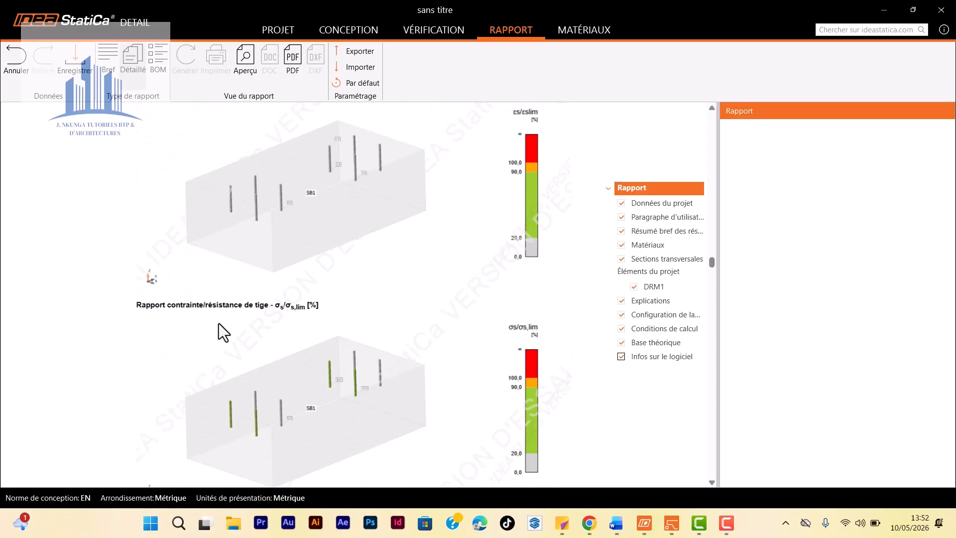
scroll(223, 333, "down", 1)
scroll(258, 285, "down", 3)
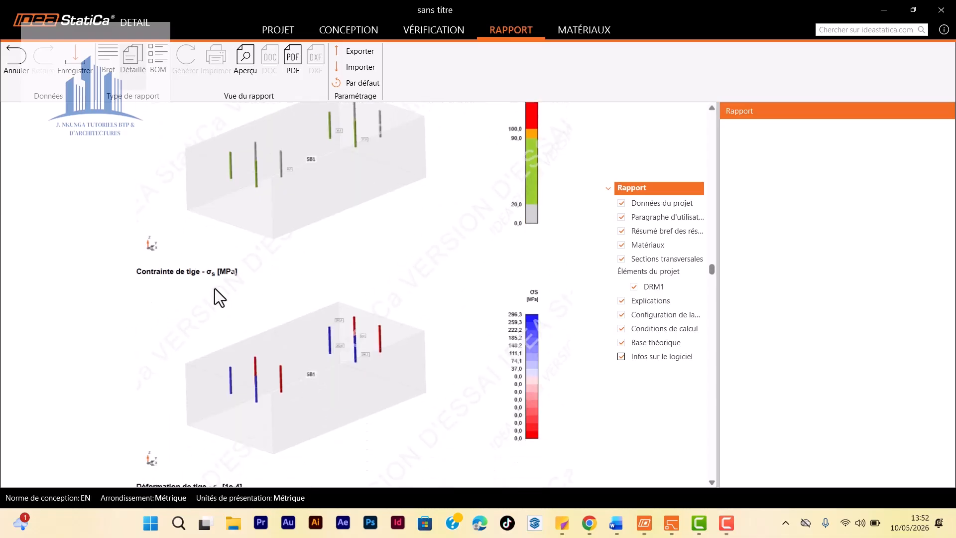
scroll(294, 303, "down", 3)
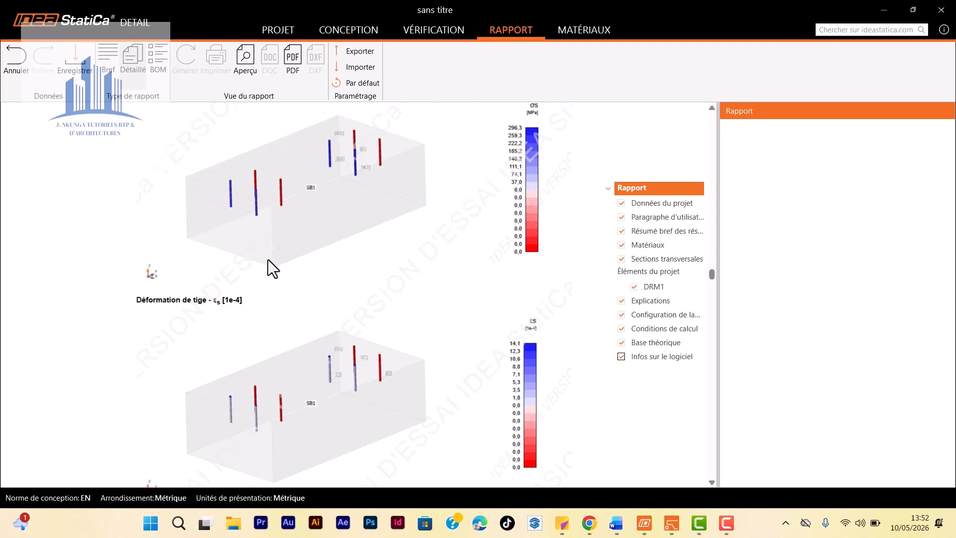
Step: Examine the report's ULS anchorage section with the detailed result tables for the reinforcement and the anchor rods
scroll(244, 341, "down", 2)
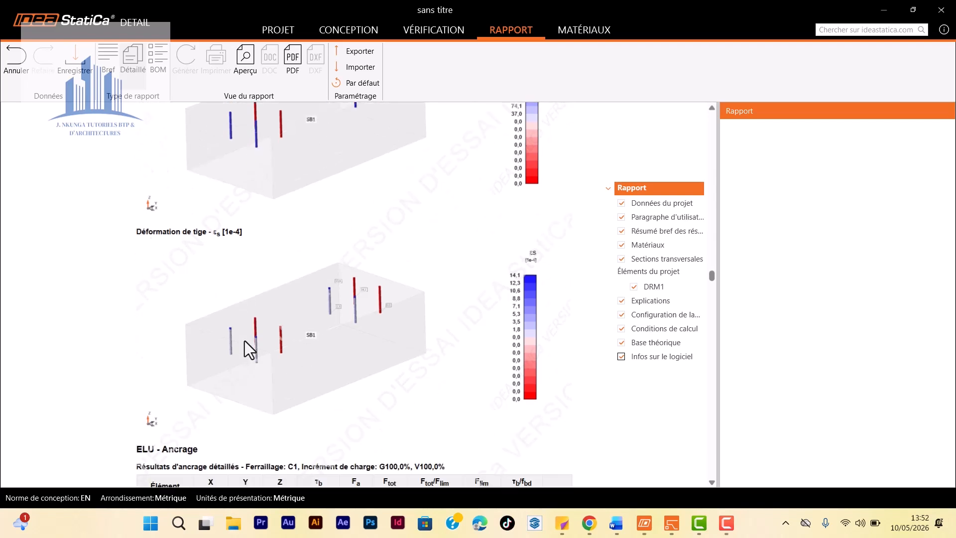
scroll(517, 322, "down", 3)
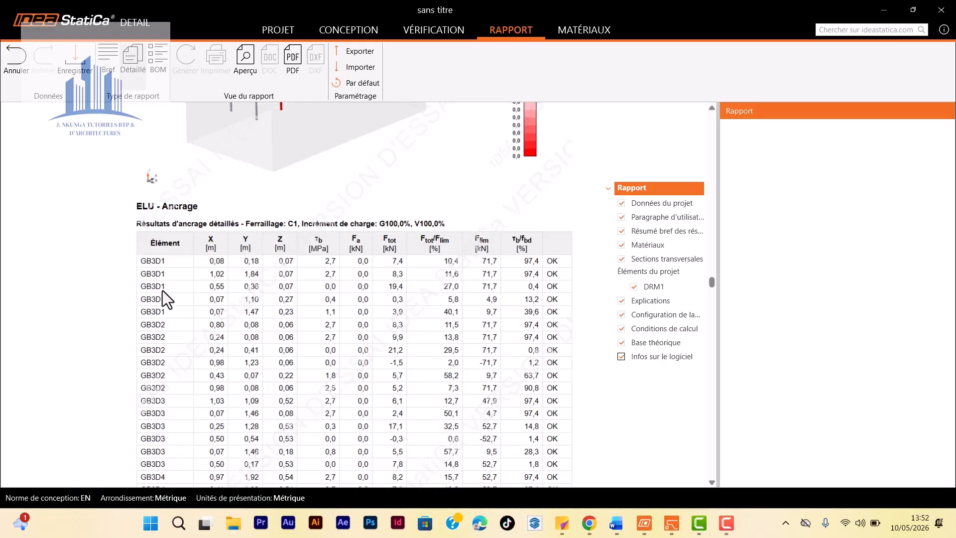
scroll(287, 254, "down", 5)
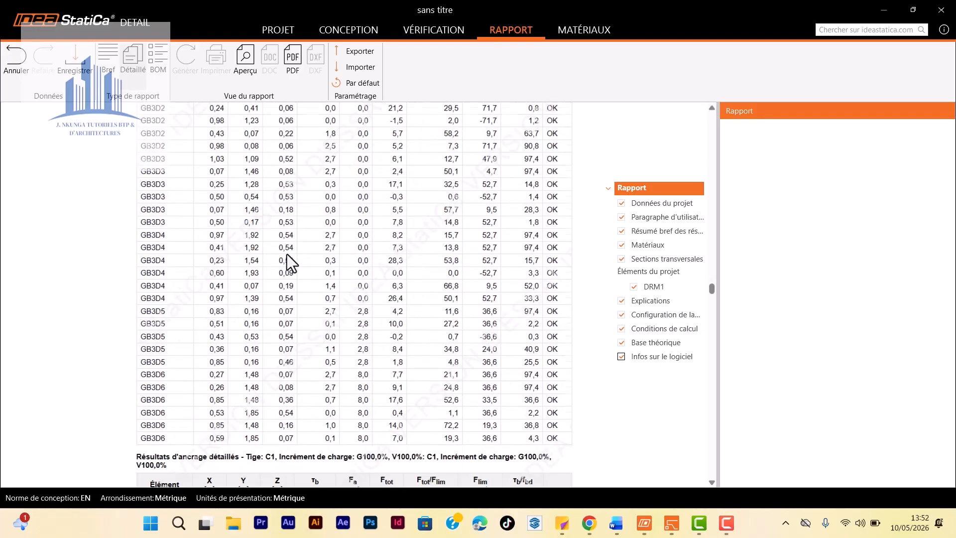
scroll(287, 254, "down", 8)
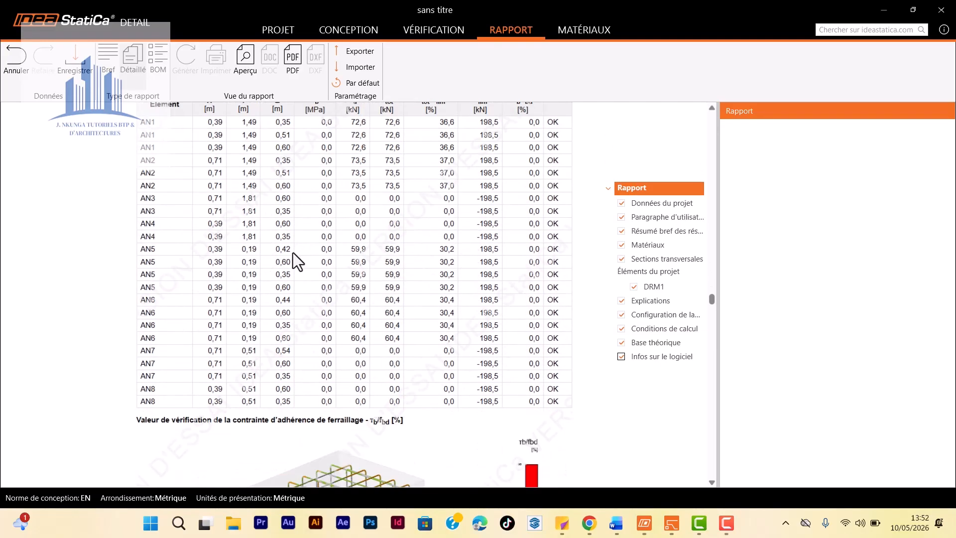
Step: Review the reinforcement anchorage plots of bond stress ratio τb/fbd, force ratio Ftot/Flim, total force Ftot and limit force Flim
scroll(294, 253, "down", 5)
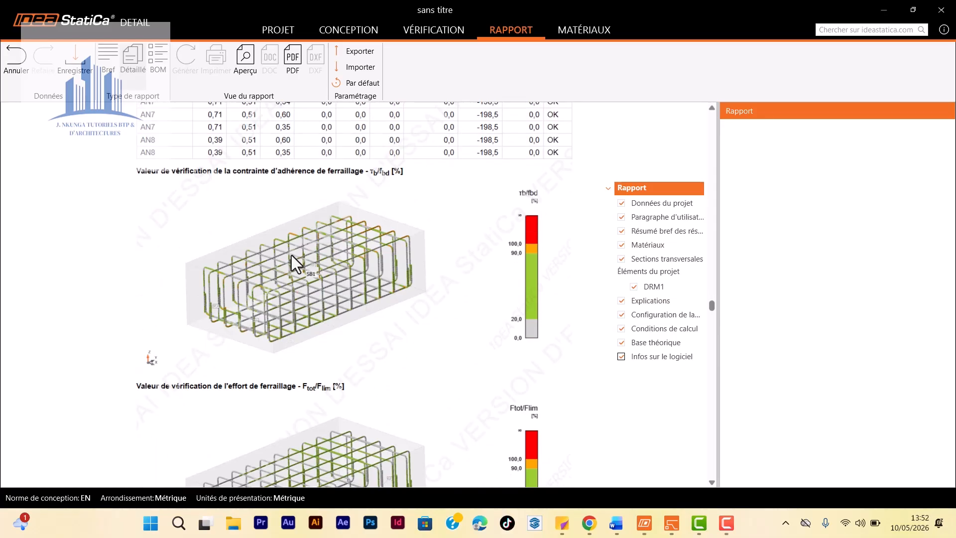
scroll(291, 255, "down", 1)
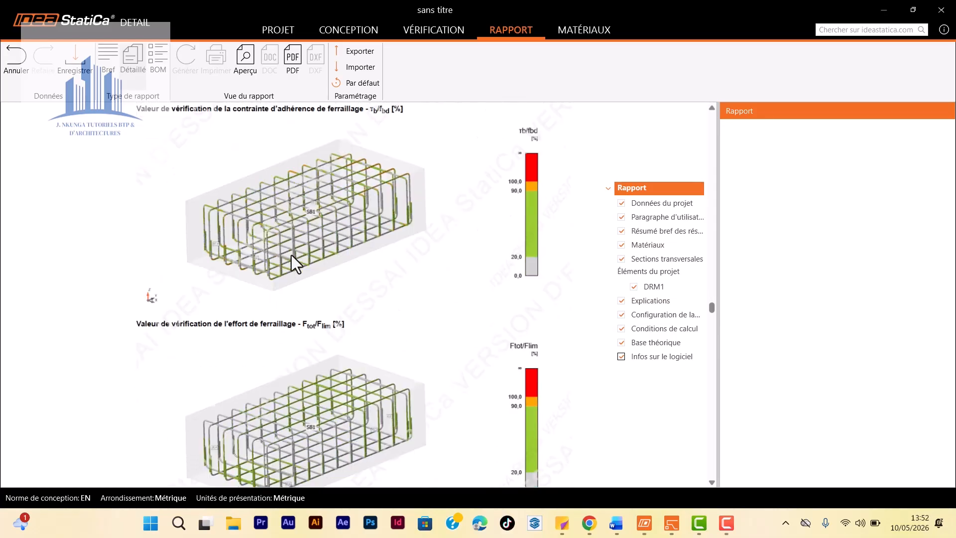
scroll(291, 255, "down", 3)
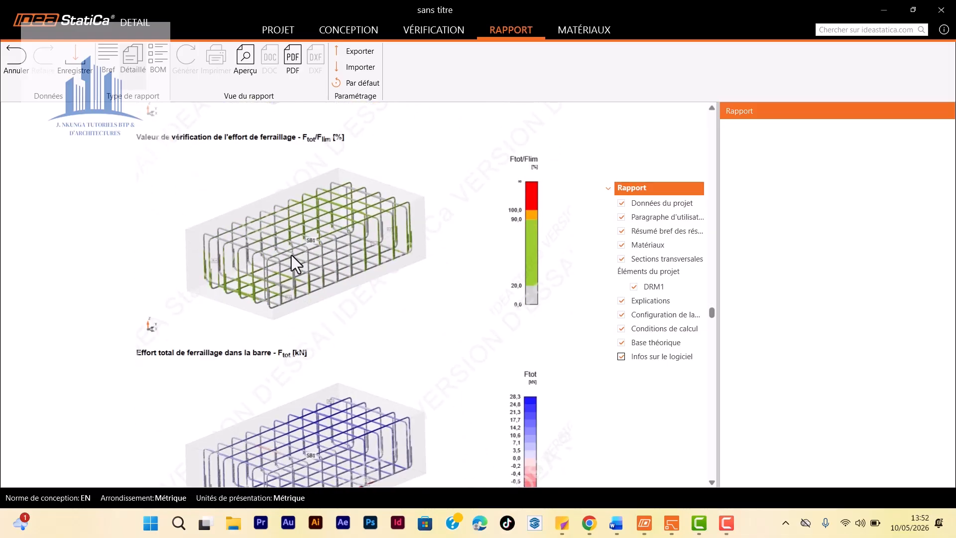
scroll(292, 255, "down", 2)
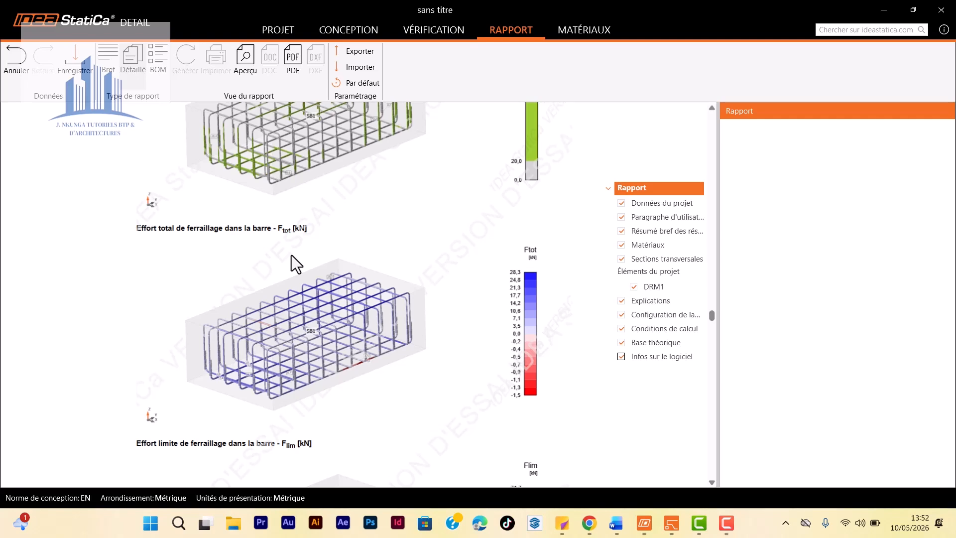
scroll(292, 255, "down", 2)
scroll(291, 255, "down", 8)
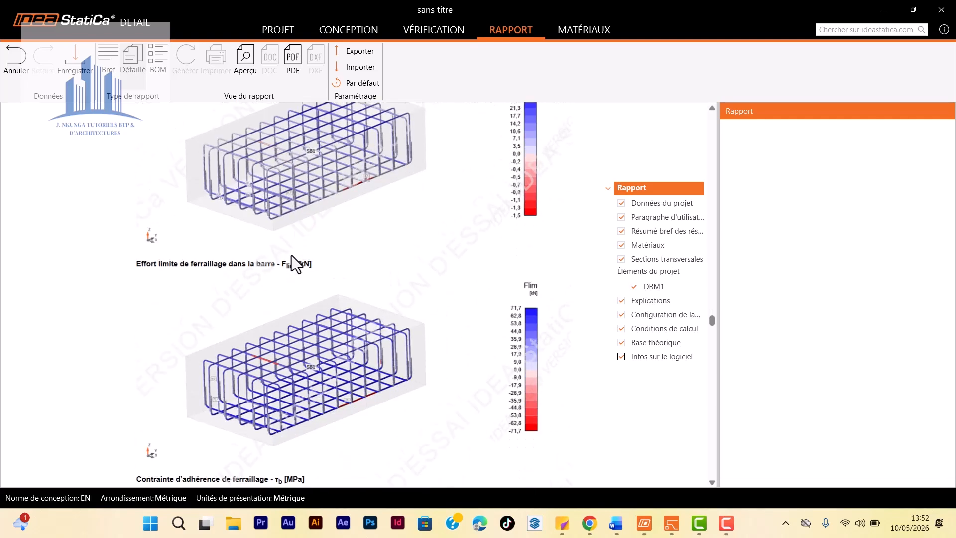
Step: Review the anchor rod plots of bond stress ratio, force ratio, limit force Flim and bond stress τb
scroll(291, 254, "down", 8)
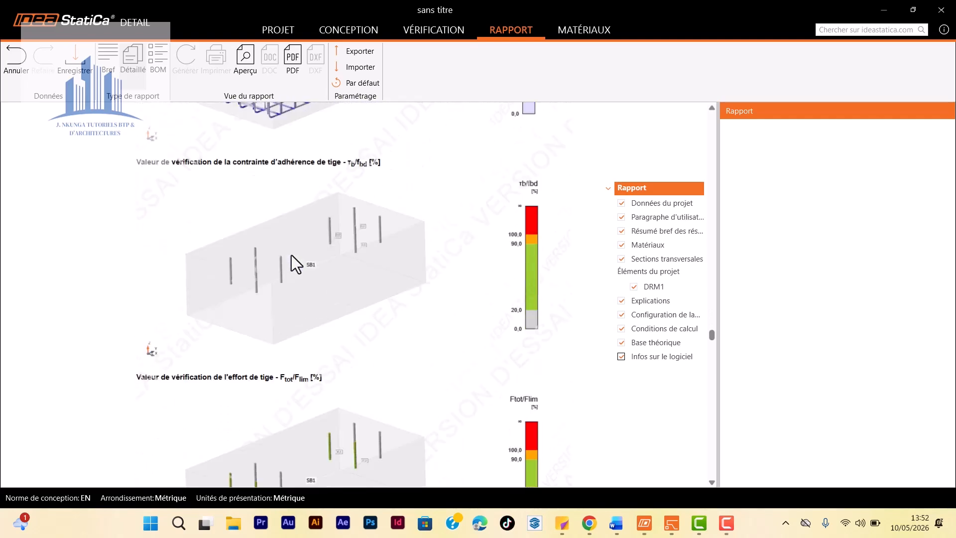
scroll(291, 255, "down", 8)
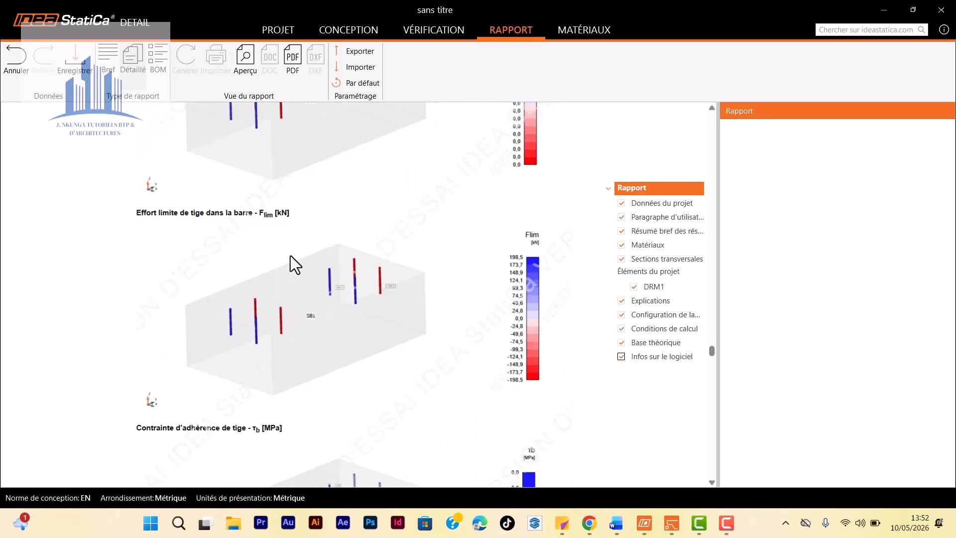
scroll(289, 257, "down", 1)
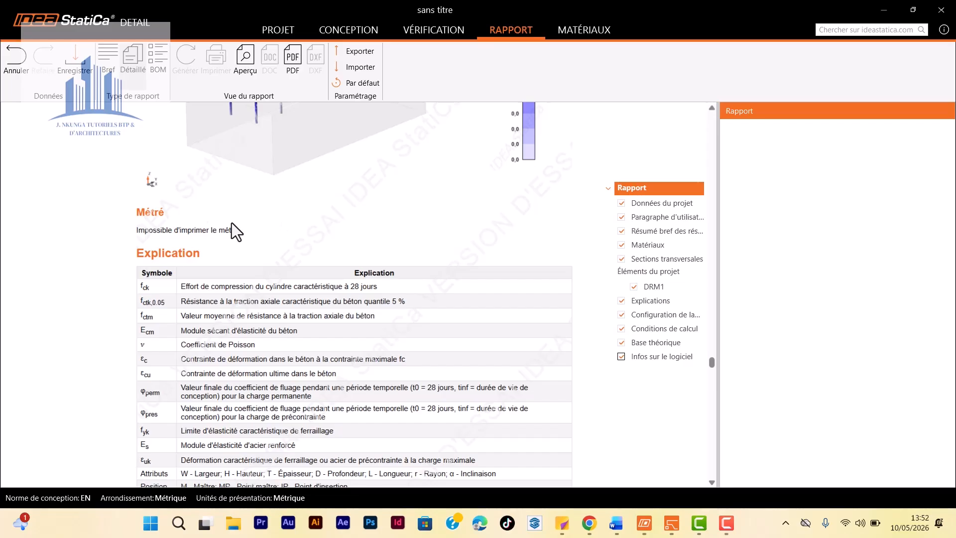
Step: Read the report's bill of quantities entry and the table explaining the symbols used
scroll(260, 295, "down", 2)
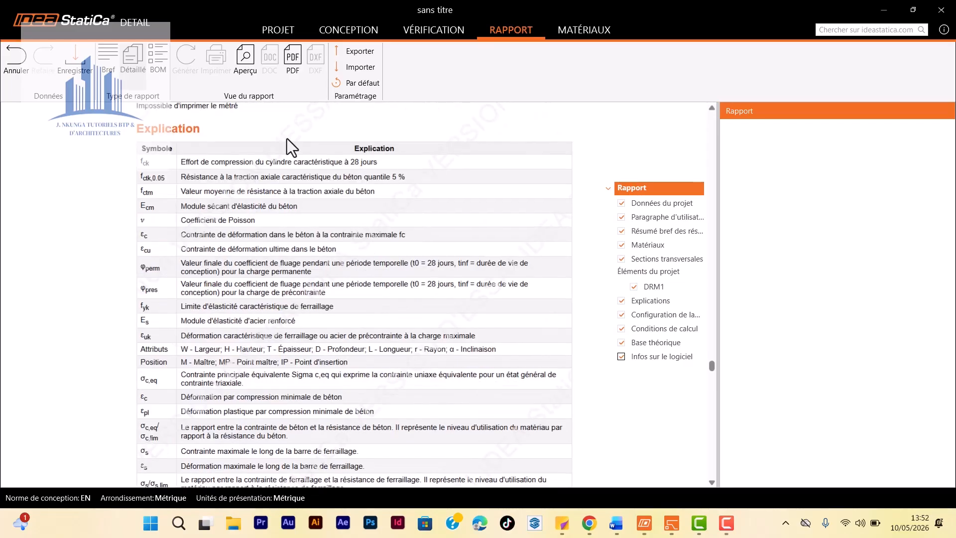
scroll(170, 202, "up", 1)
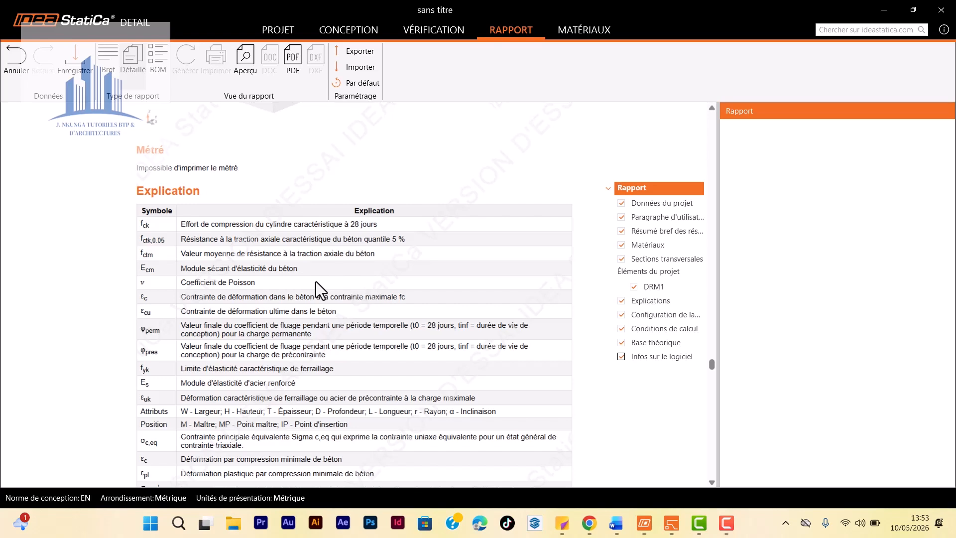
scroll(199, 169, "down", 1)
scroll(194, 207, "down", 6)
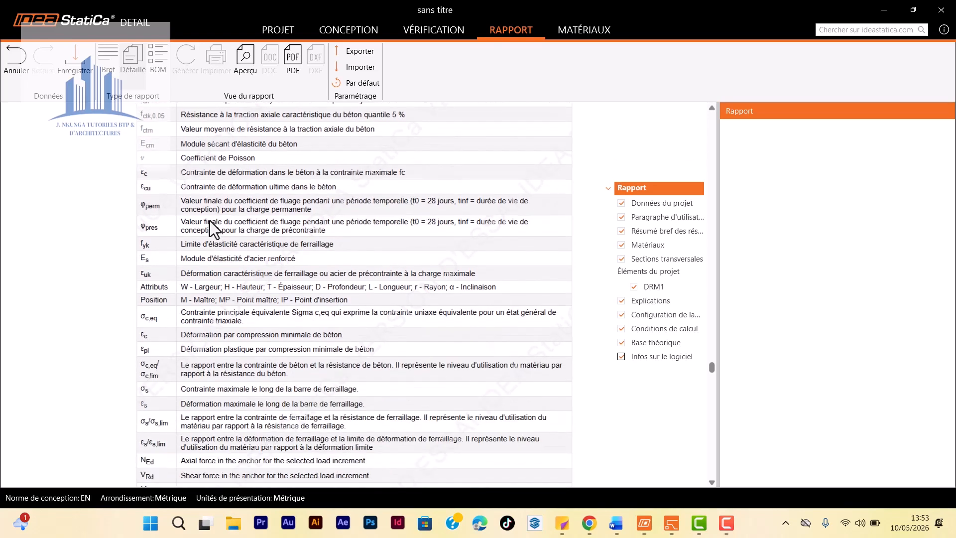
Step: Read the report's code settings table with clauses and coefficients, and the listed calculation conditions
scroll(200, 211, "down", 3)
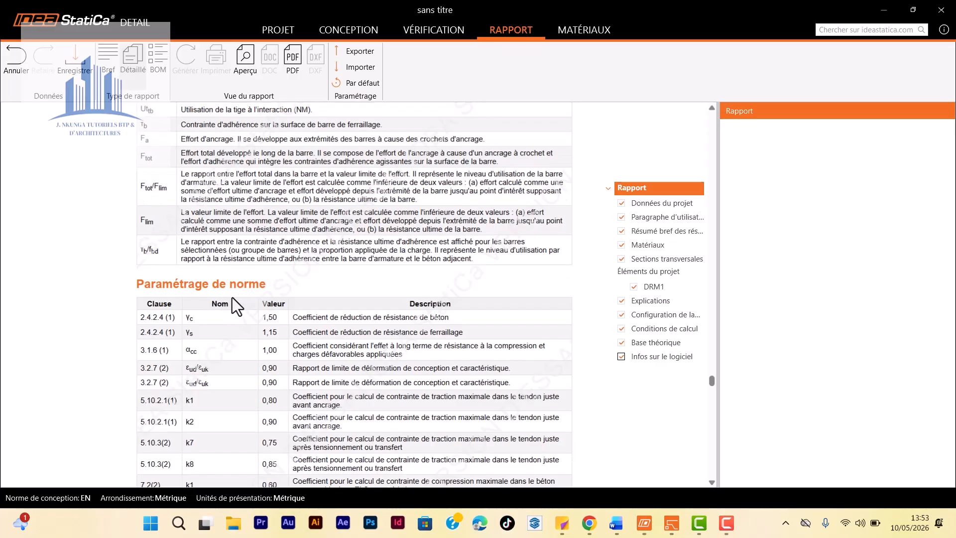
scroll(210, 299, "down", 2)
scroll(265, 279, "down", 4)
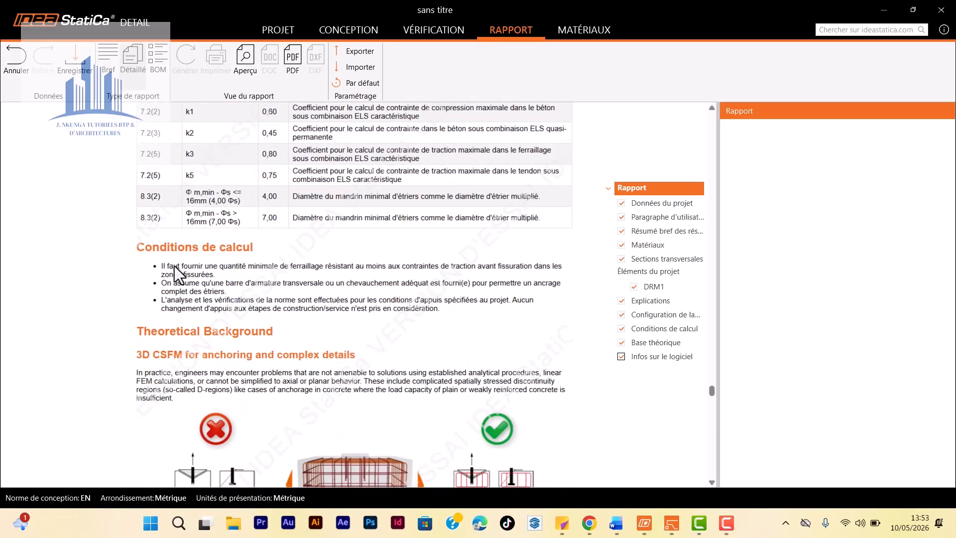
scroll(259, 278, "down", 1)
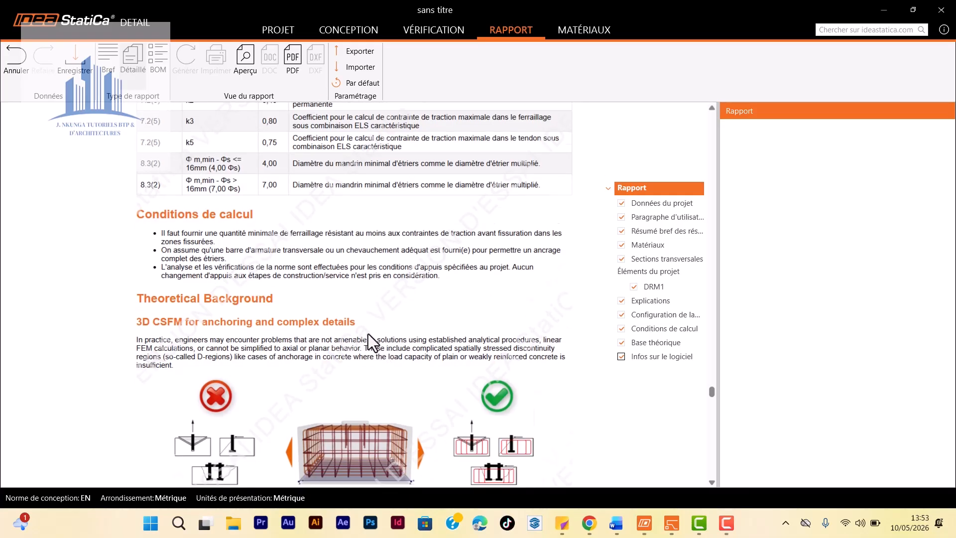
Step: Read the theoretical background on 3D CSFM: main assumptions, Mohr-Coulomb plasticity implementation, finite element types and anchorage spring behaviour
scroll(368, 334, "down", 4)
scroll(368, 334, "down", 4)
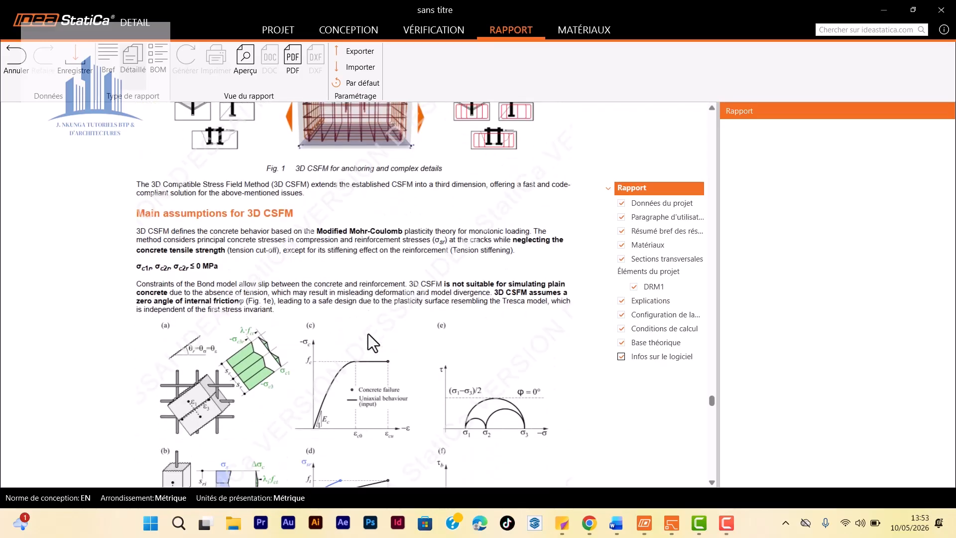
scroll(369, 334, "up", 5)
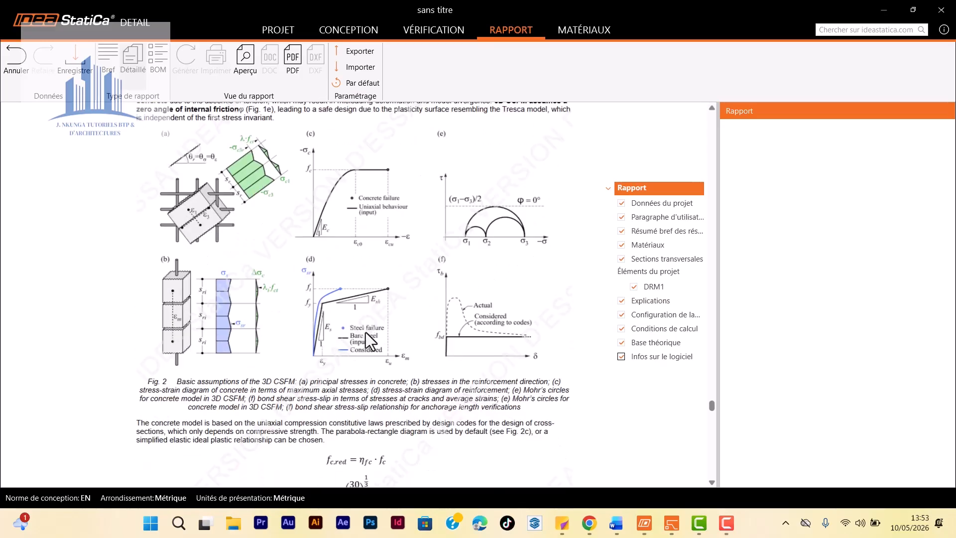
scroll(364, 333, "down", 12)
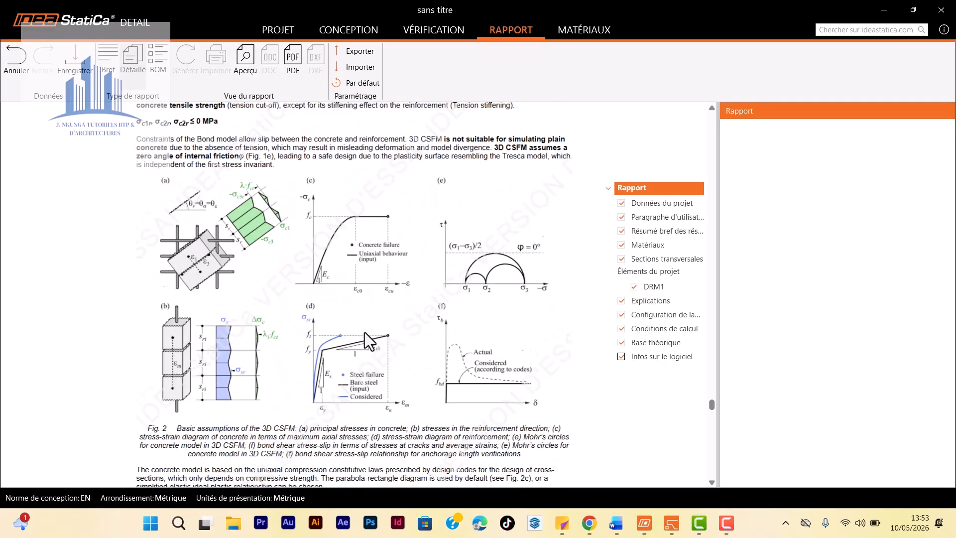
scroll(365, 333, "down", 8)
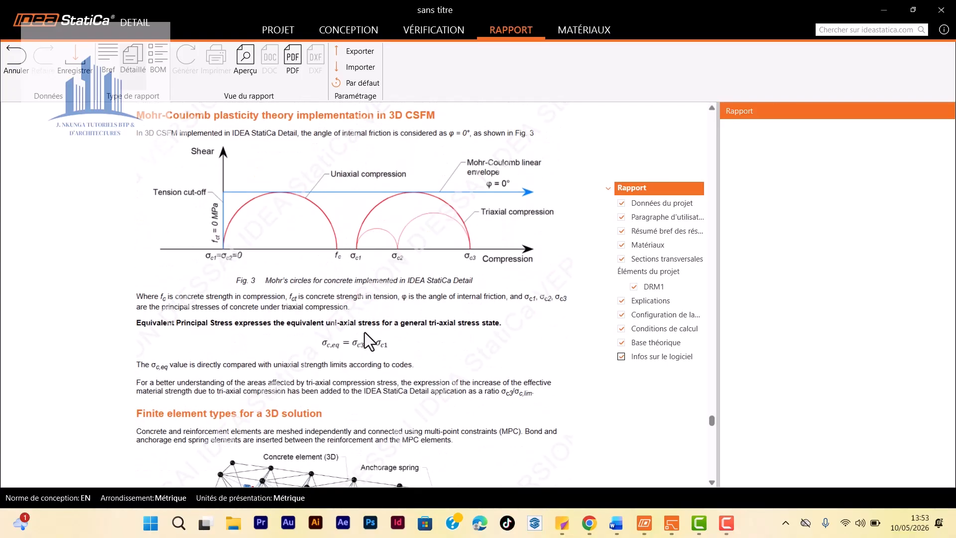
scroll(365, 332, "down", 8)
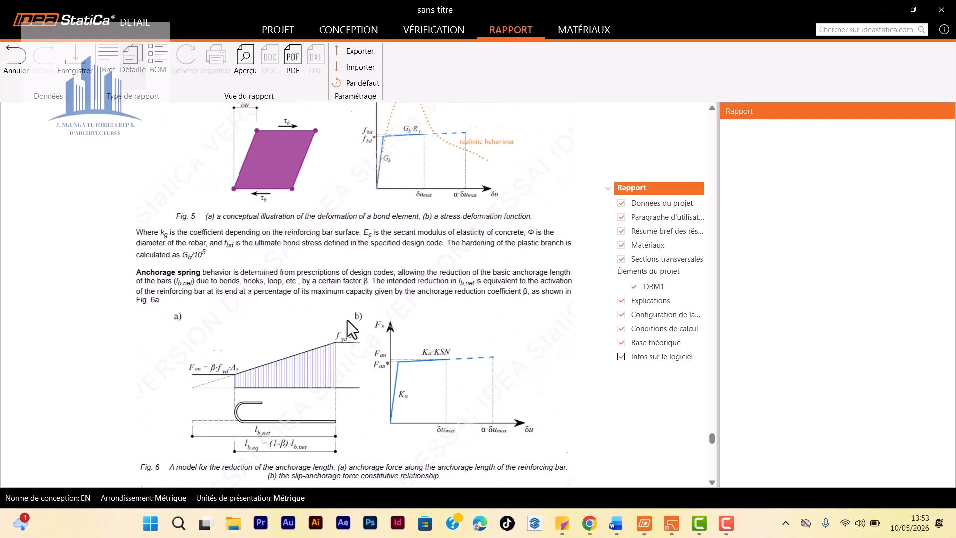
Step: Read the Eurocode structural checks on material models, ultimate limit state and anchorage coefficients, through to the software information
scroll(350, 328, "down", 11)
scroll(351, 329, "down", 12)
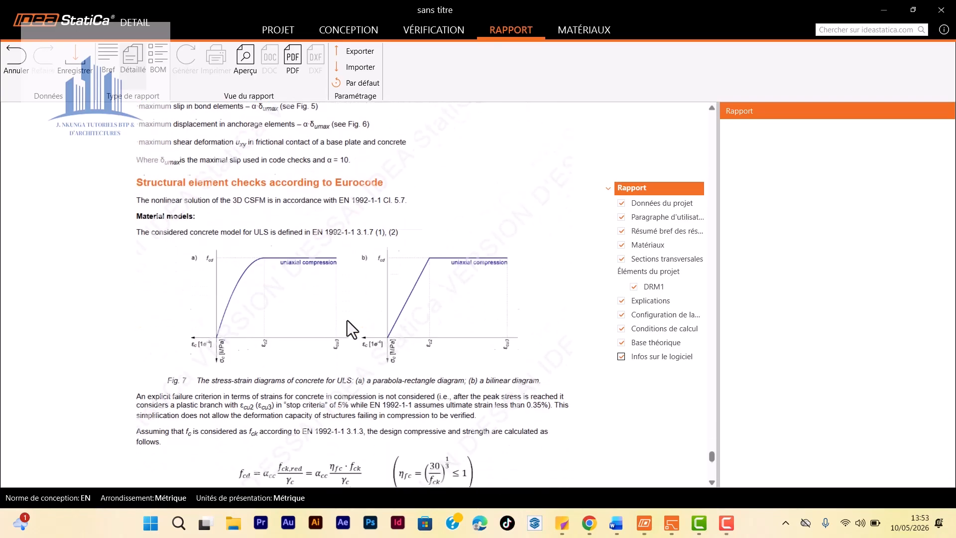
scroll(342, 315, "up", 7)
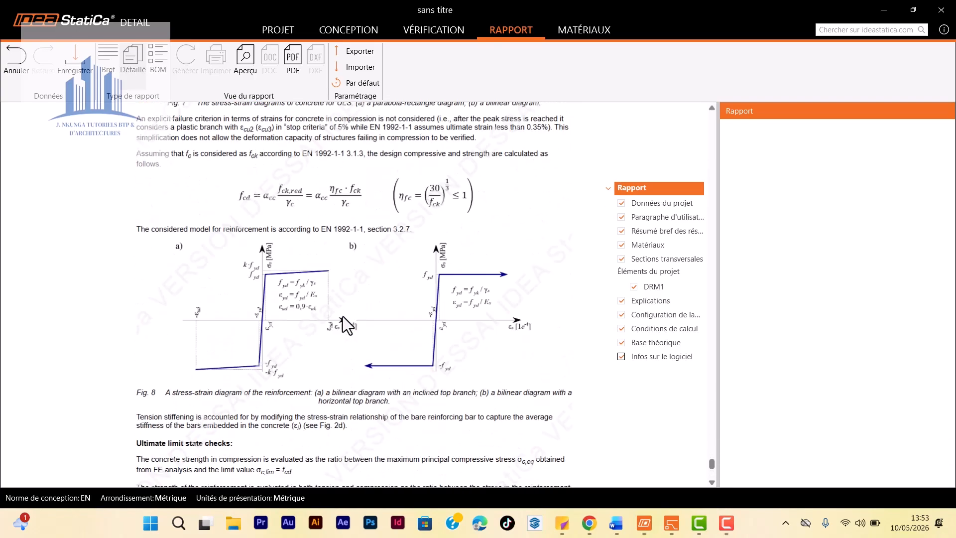
scroll(343, 316, "down", 7)
scroll(335, 313, "up", 3)
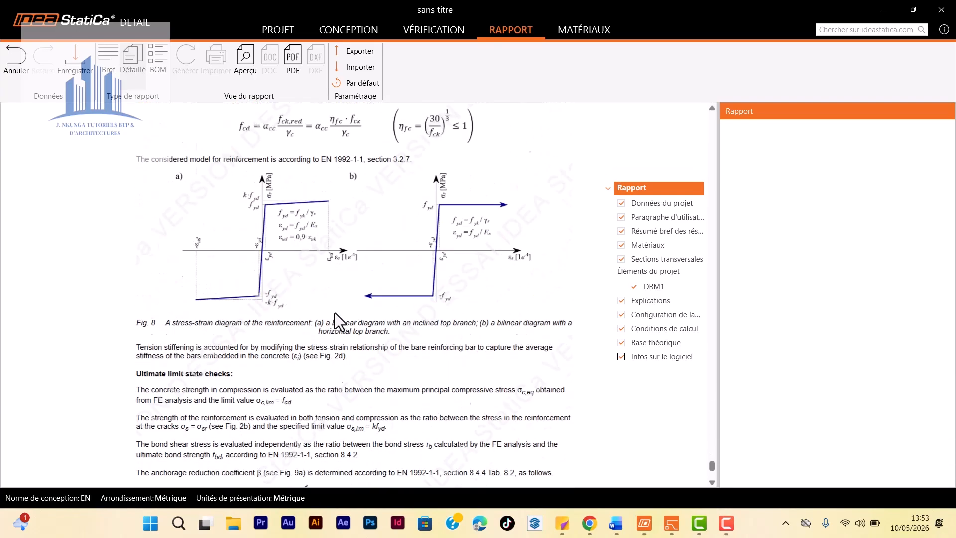
scroll(335, 313, "down", 3)
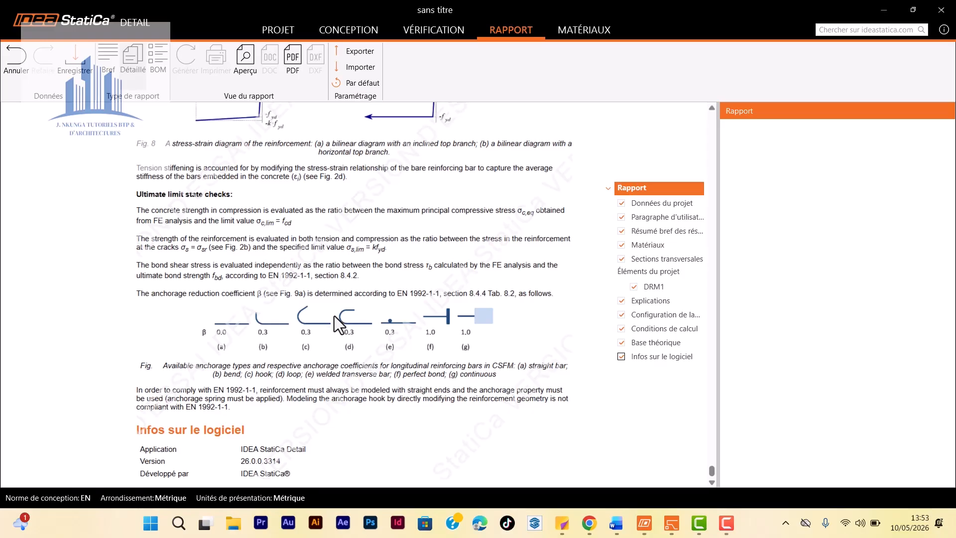
Step: Return to the report's DRM1 geometry section and view the 3D model with its global table
scroll(334, 316, "up", 20)
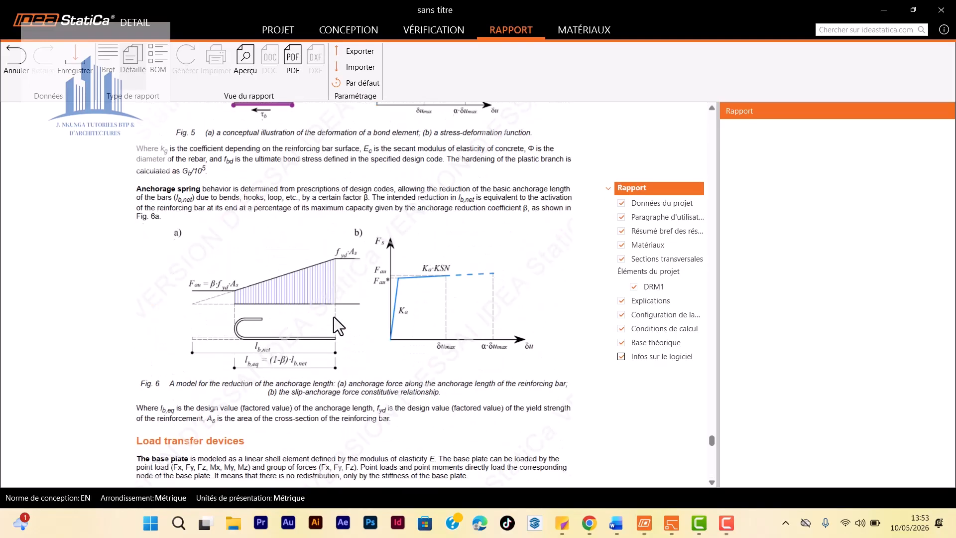
scroll(333, 317, "up", 20)
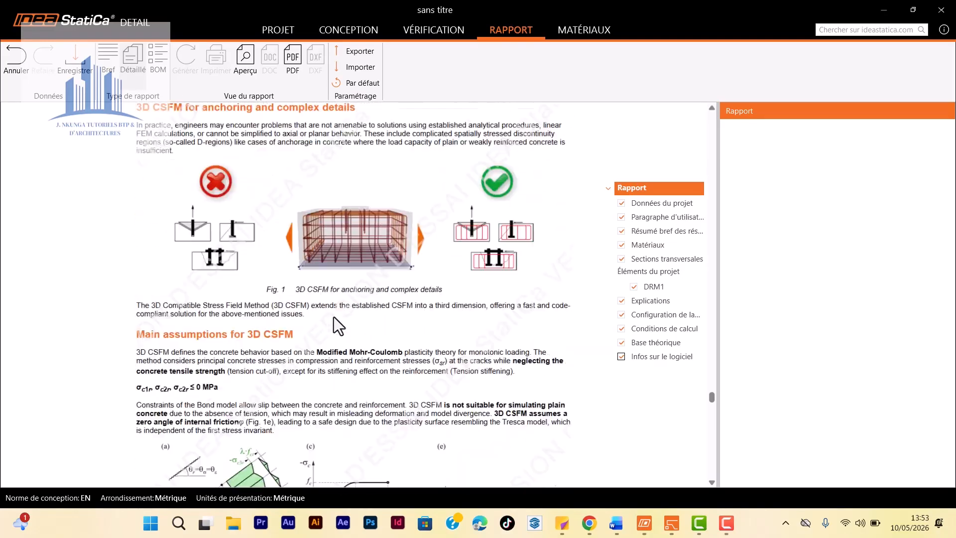
scroll(334, 317, "up", 20)
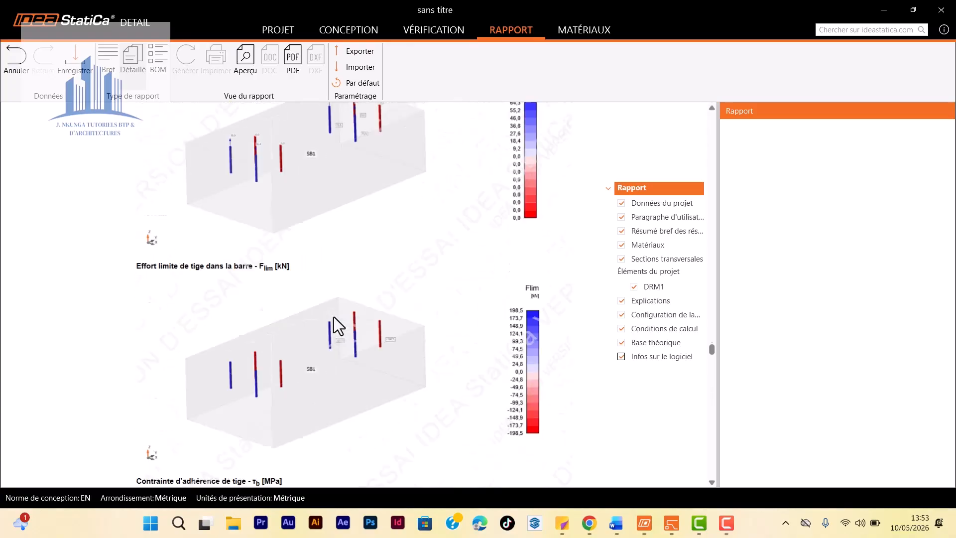
scroll(334, 317, "up", 20)
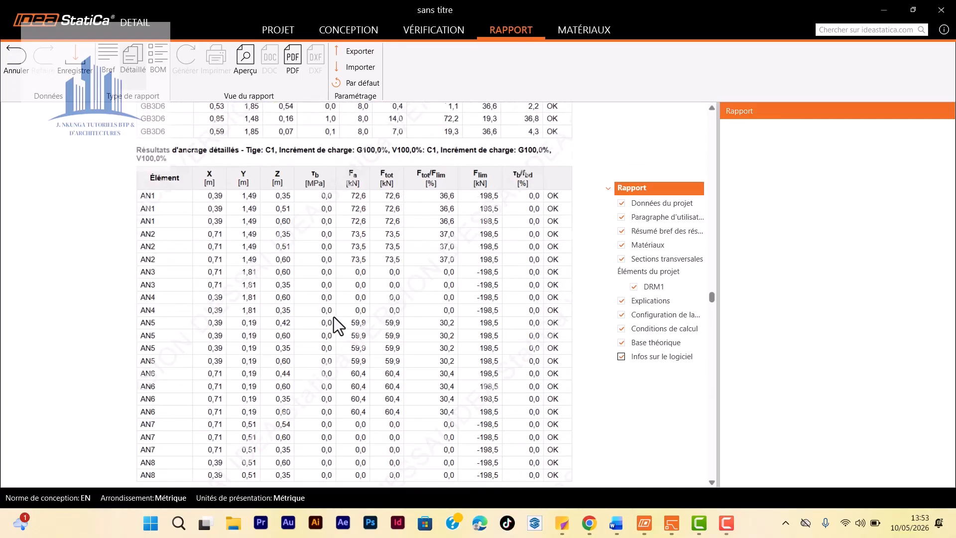
scroll(334, 317, "up", 20)
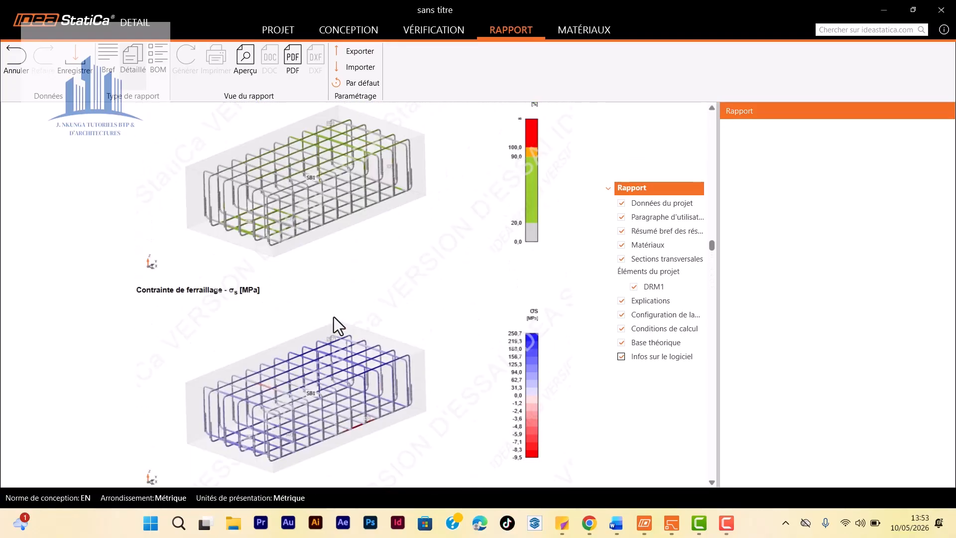
scroll(334, 317, "up", 20)
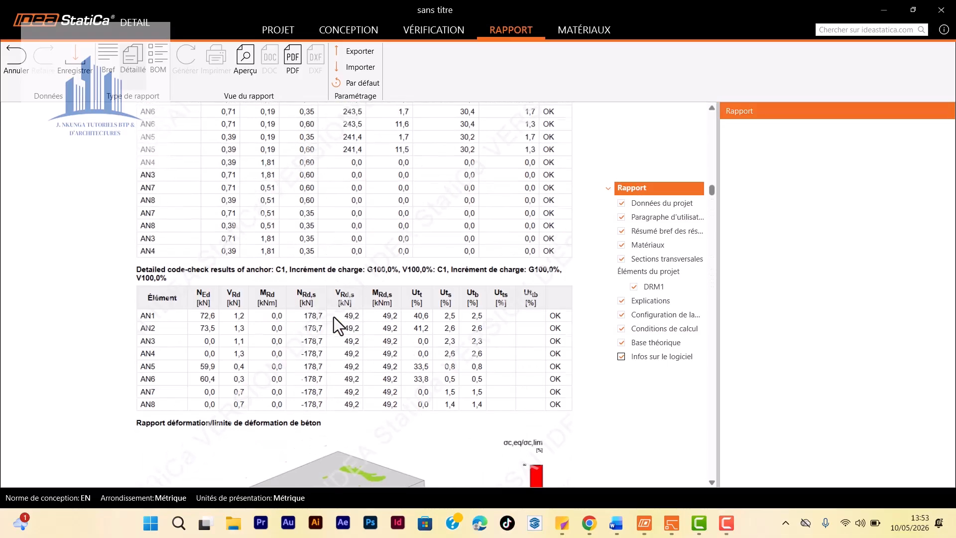
scroll(334, 317, "up", 20)
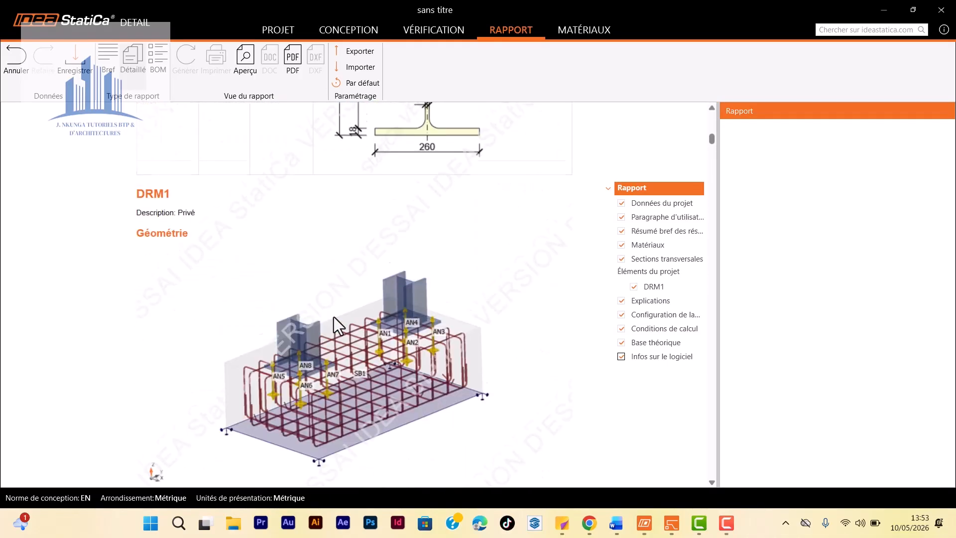
scroll(334, 317, "down", 3)
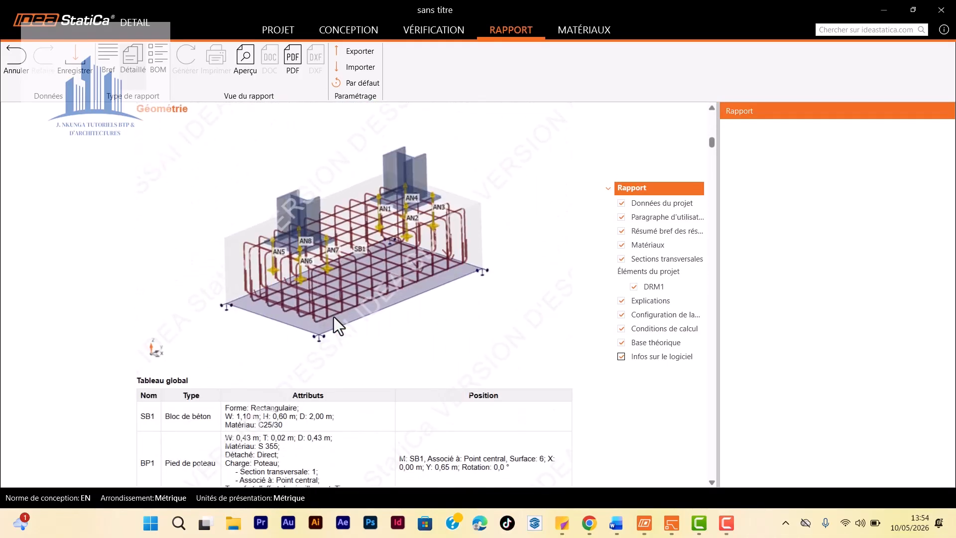